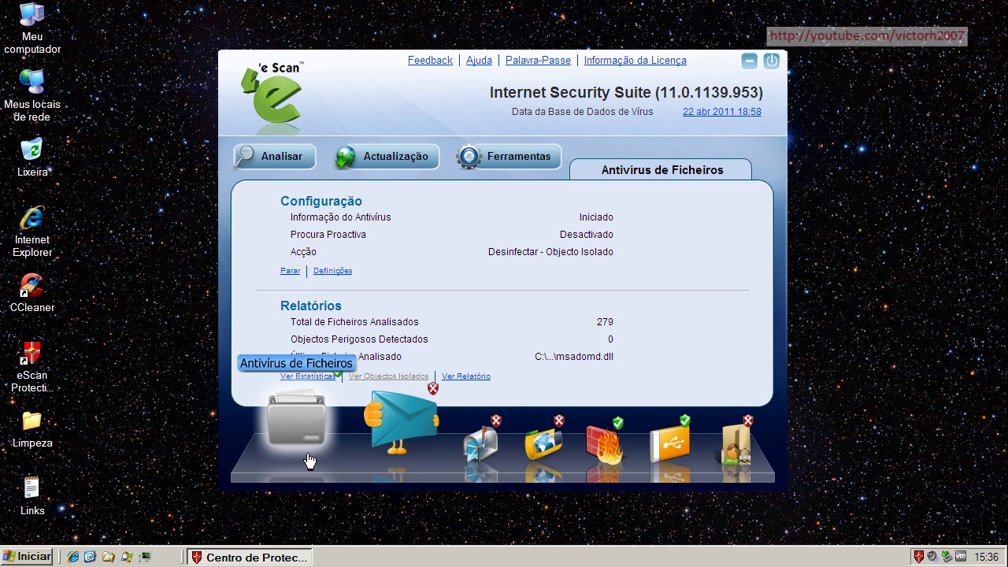
Step: Review the status pages of the e-mail antivirus, antispam, internet protection, firewall, endpoint security and privacy modules, plus the scan page
{"action": "left_click", "coordinate": [394, 446]}
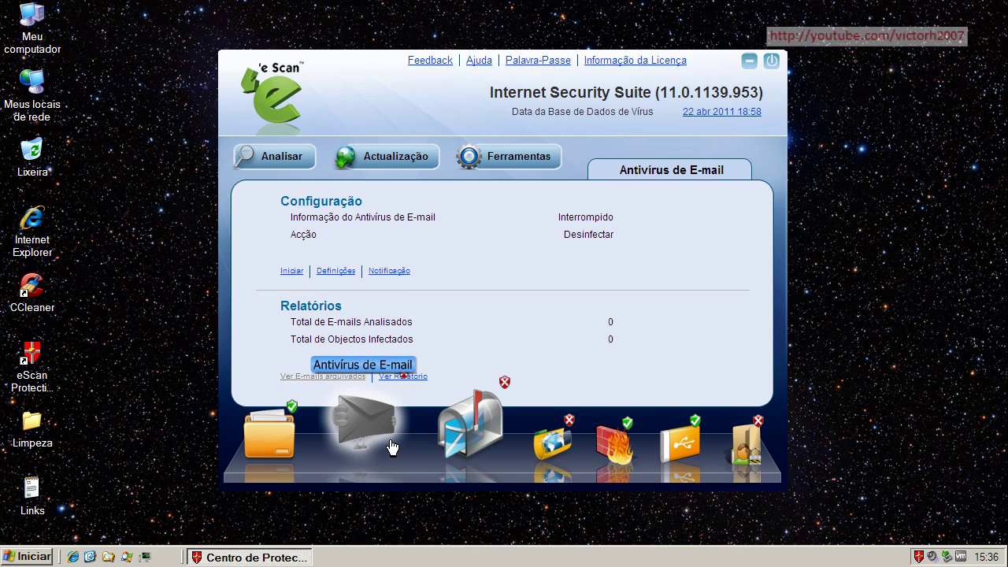
{"action": "left_click", "coordinate": [434, 432]}
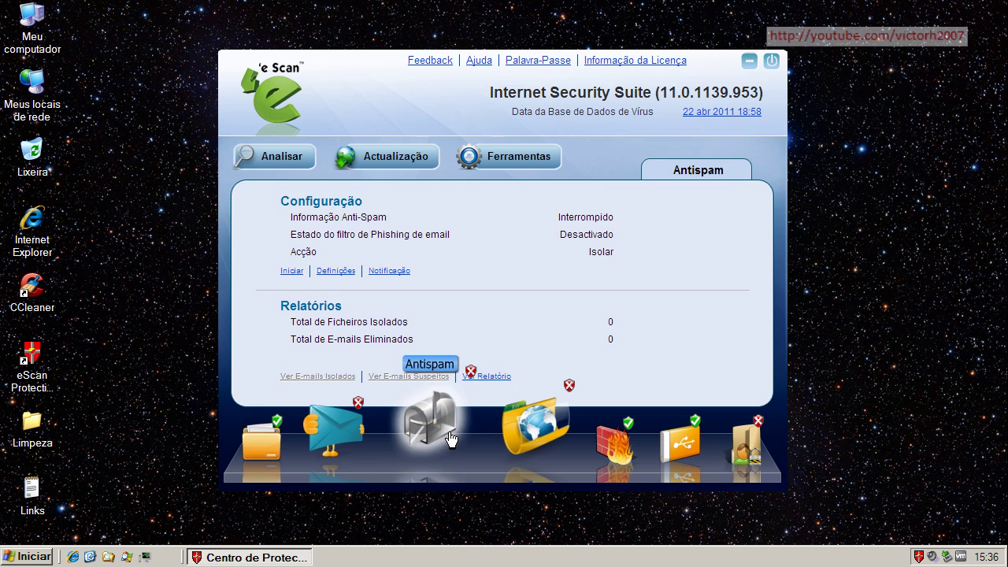
{"action": "left_click", "coordinate": [524, 436]}
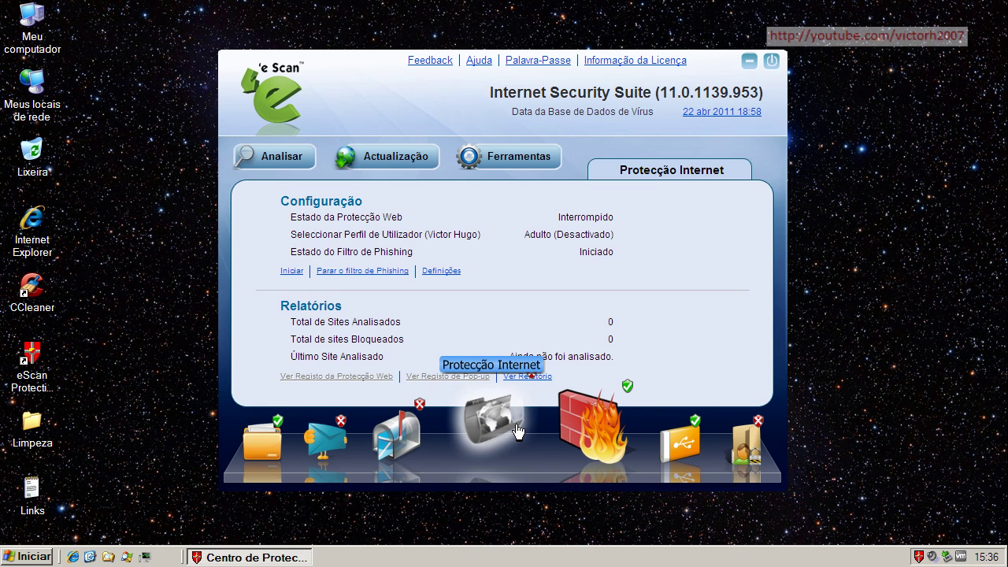
{"action": "left_click", "coordinate": [558, 429]}
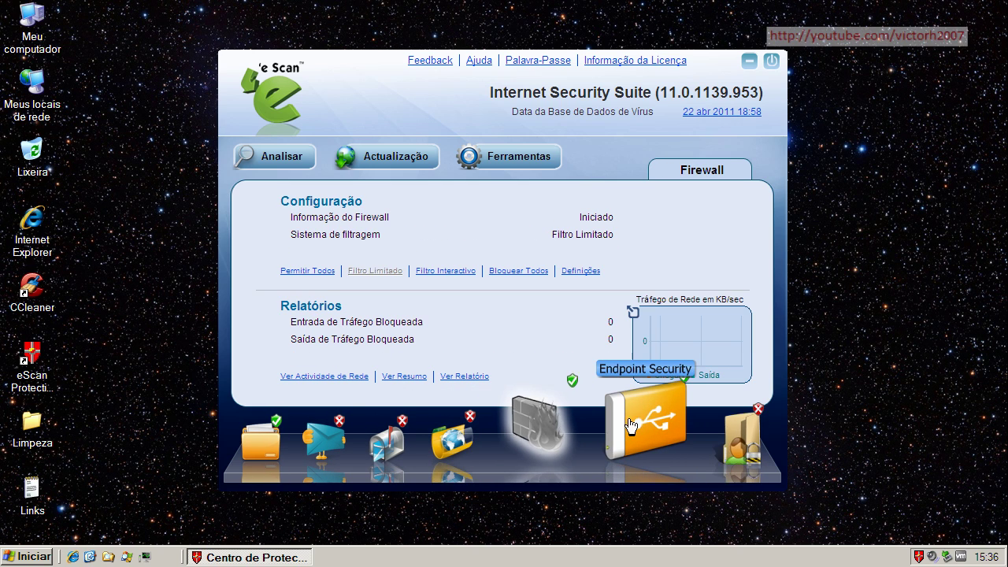
{"action": "left_click", "coordinate": [635, 424]}
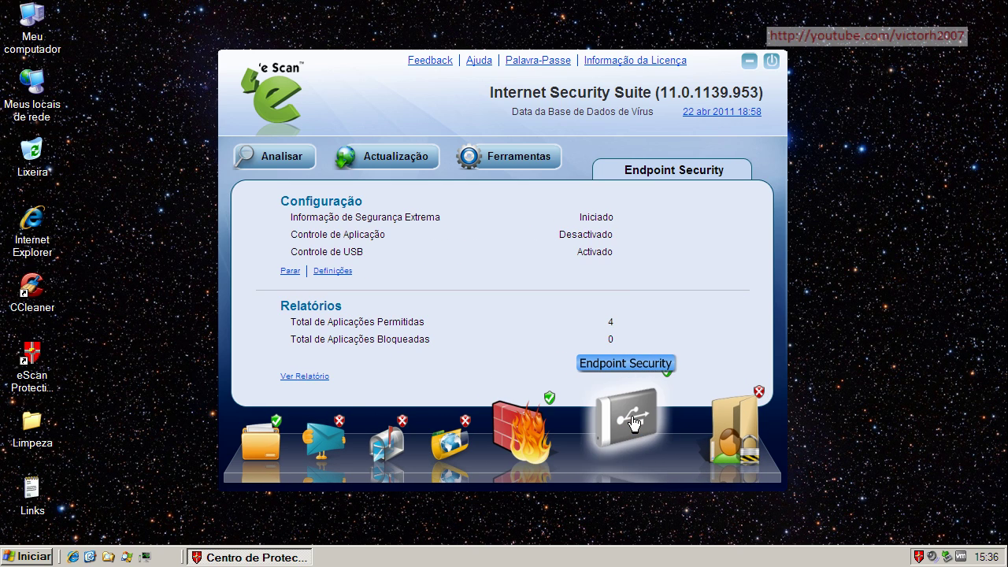
{"action": "left_click", "coordinate": [728, 426]}
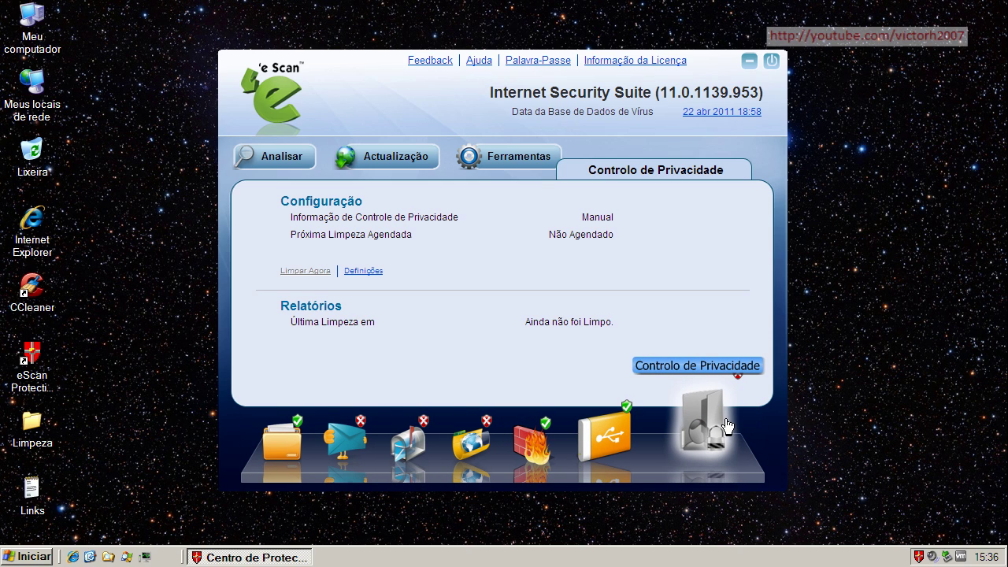
{"action": "left_click", "coordinate": [288, 160]}
Step: Run an immediate update of the eScan virus and anti-spam databases, and close the updater and the protection center when it finishes
{"action": "left_click", "coordinate": [388, 162]}
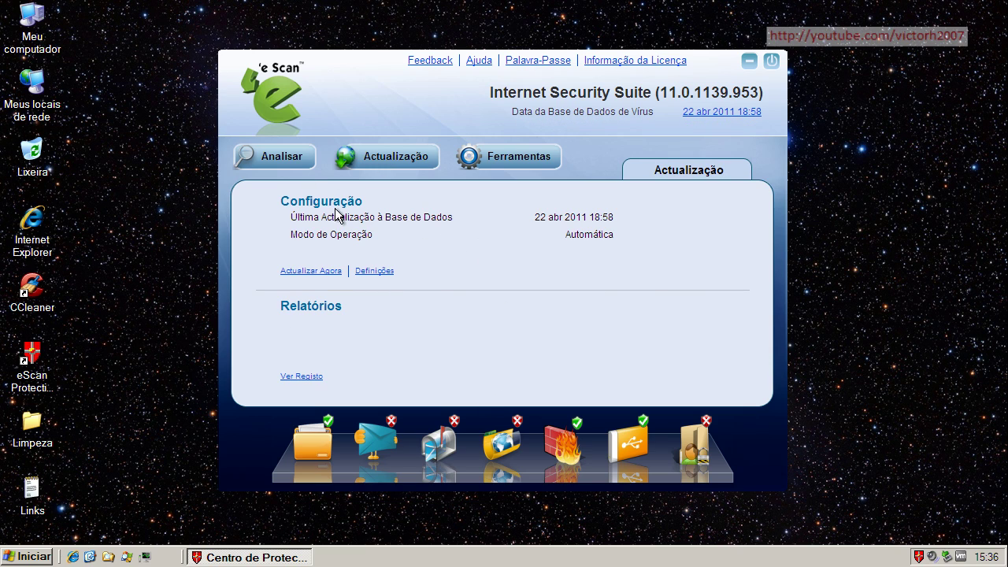
{"action": "left_click", "coordinate": [324, 271]}
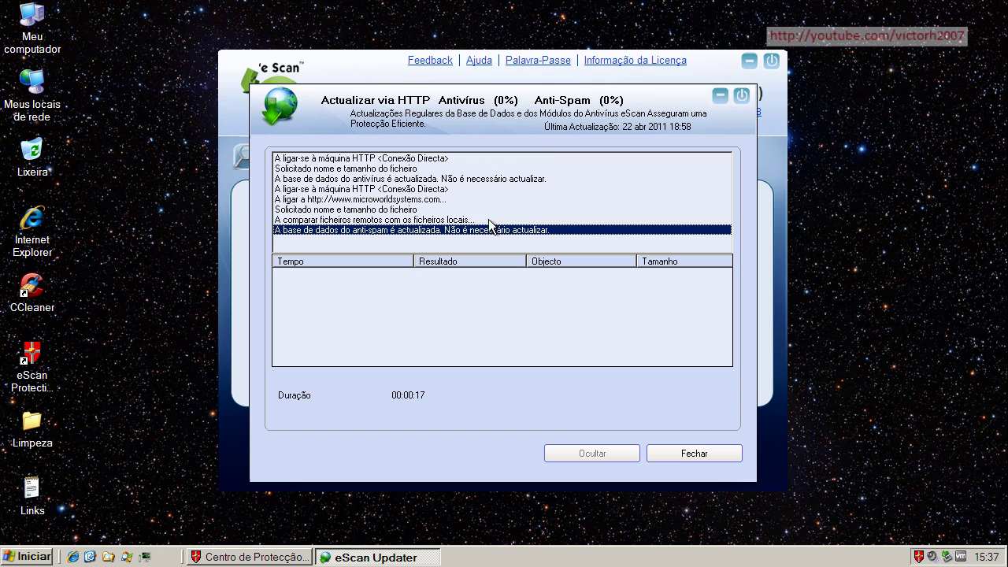
{"action": "left_click", "coordinate": [661, 456]}
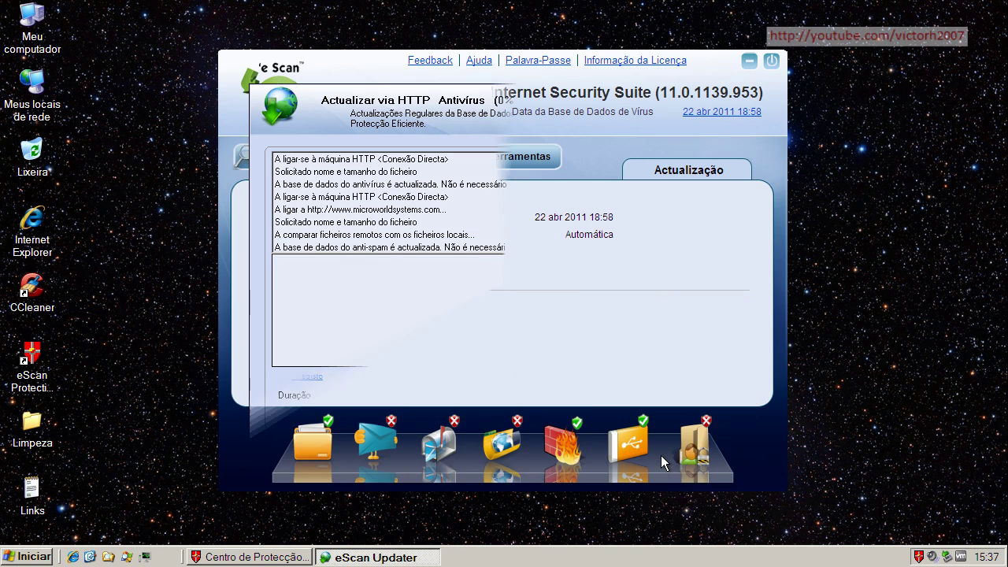
{"action": "left_click", "coordinate": [768, 60]}
Step: Launch Process Explorer and look through the running Microsoft processes down to winlogon.exe, wmiprvse.exe and wuauclt.exe
{"action": "left_click", "coordinate": [128, 556]}
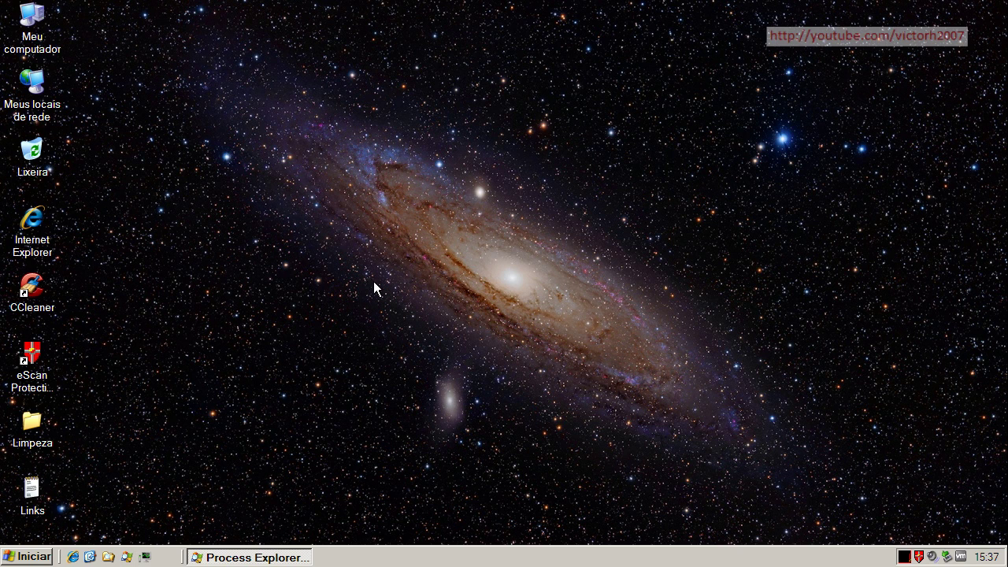
{"action": "left_click", "coordinate": [276, 557]}
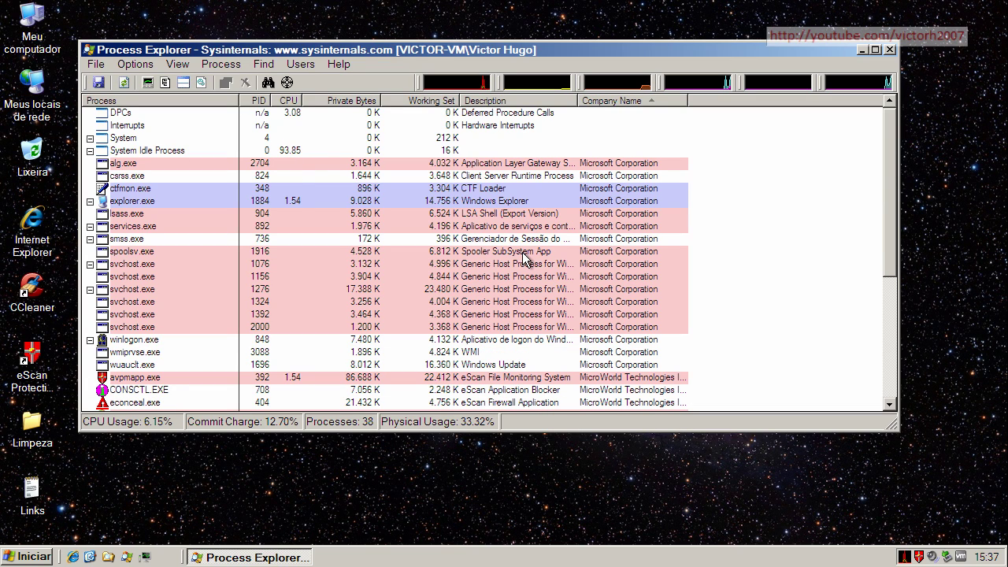
{"action": "left_click_drag", "start_coordinate": [891, 265], "coordinate": [891, 321]}
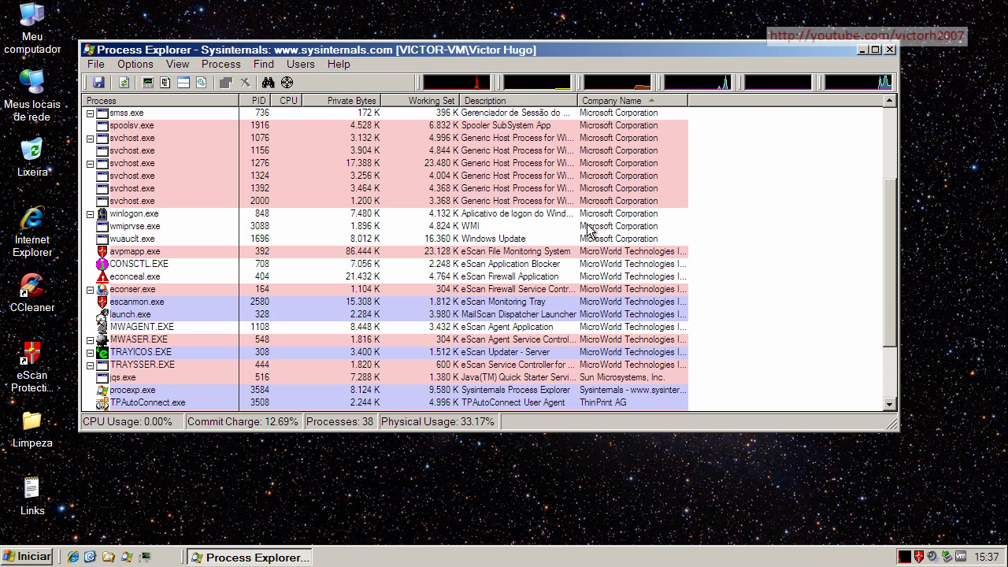
{"action": "left_click", "coordinate": [497, 214]}
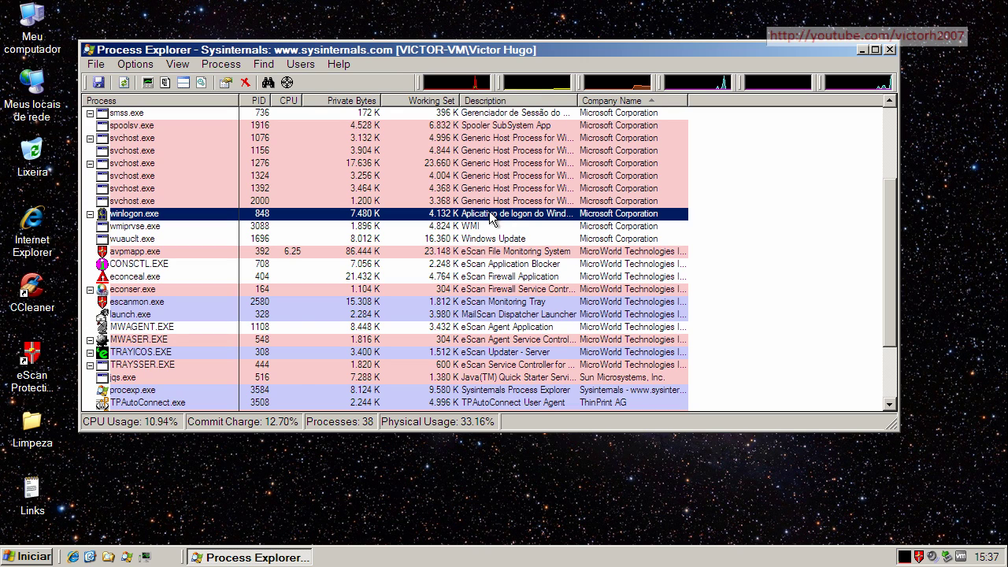
{"action": "left_click", "coordinate": [447, 227]}
{"action": "left_click", "coordinate": [442, 238]}
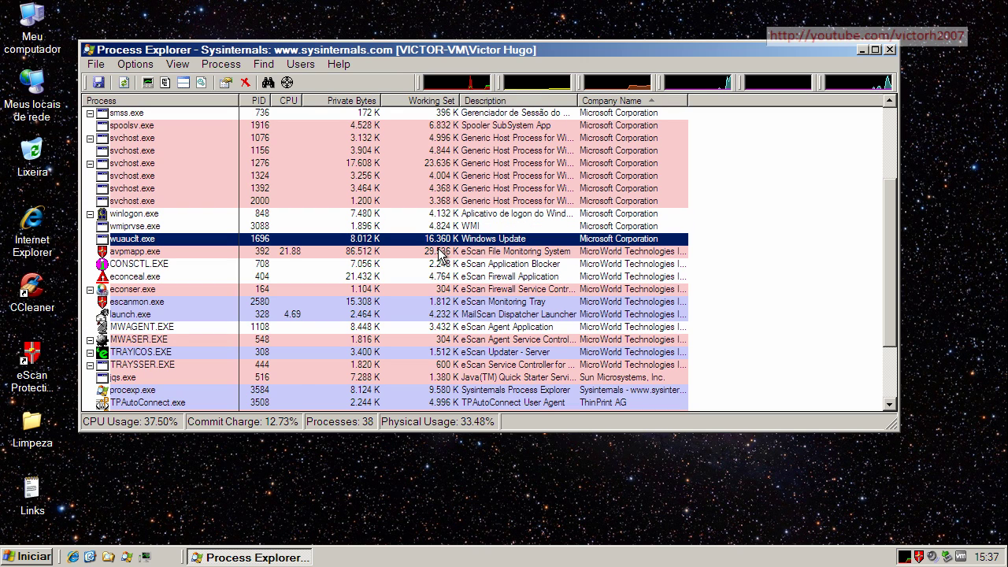
Step: Examine the memory use of the MicroWorld eScan processes, going from avpmapp.exe through to TRAYICOS.EXE
{"action": "left_click", "coordinate": [438, 252]}
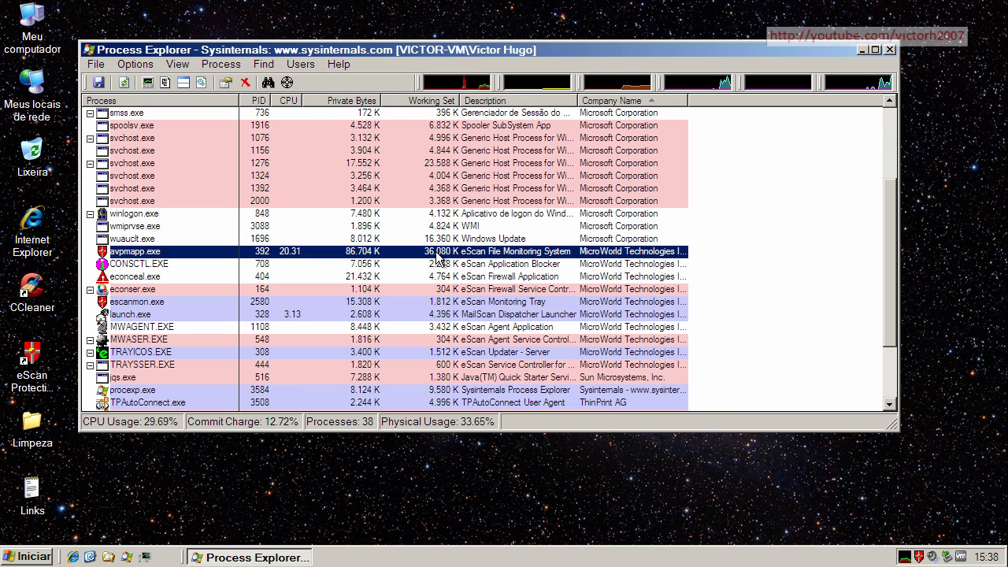
{"action": "left_click", "coordinate": [442, 266]}
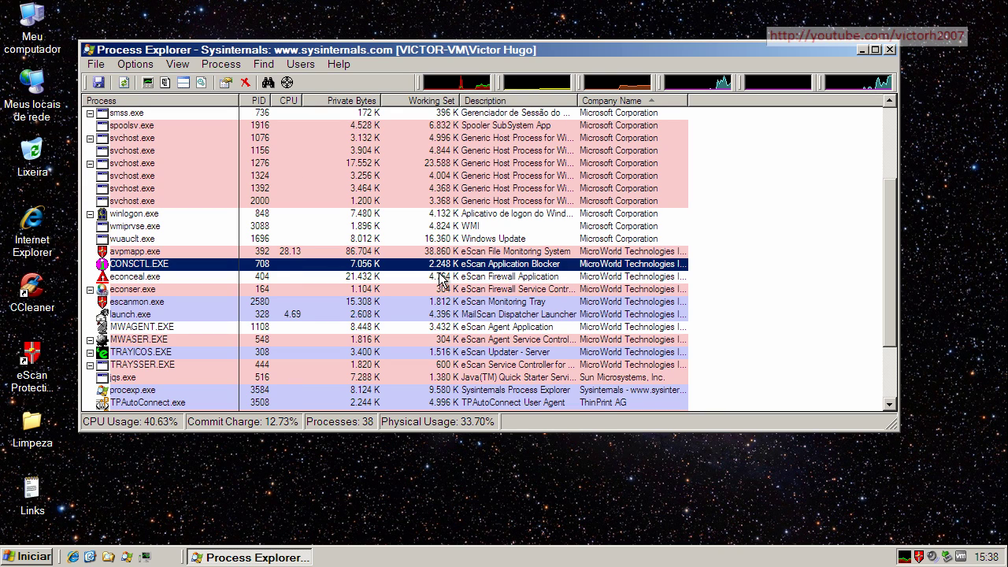
{"action": "left_click", "coordinate": [441, 278]}
{"action": "left_click", "coordinate": [446, 291]}
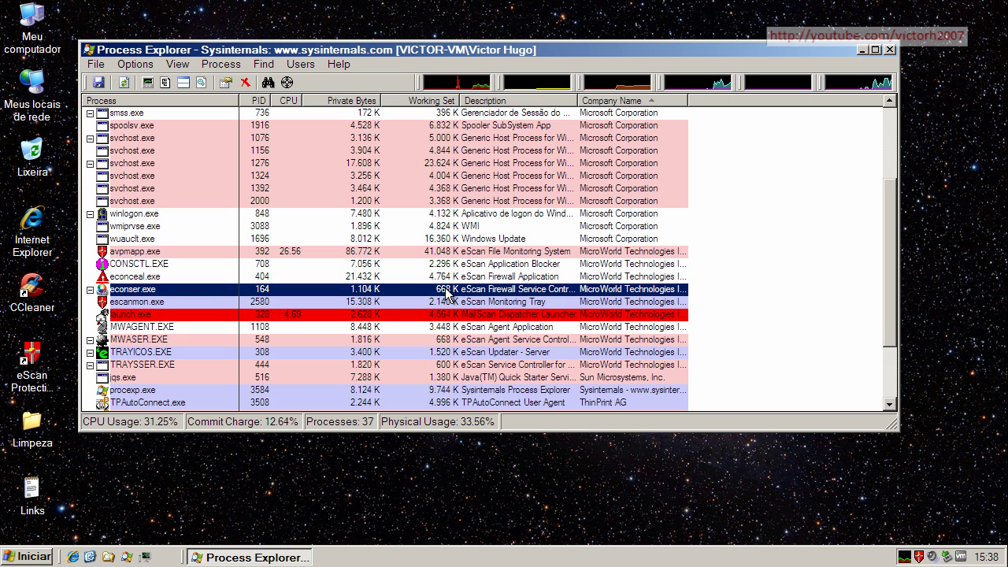
{"action": "left_click", "coordinate": [451, 303]}
{"action": "left_click", "coordinate": [455, 316]}
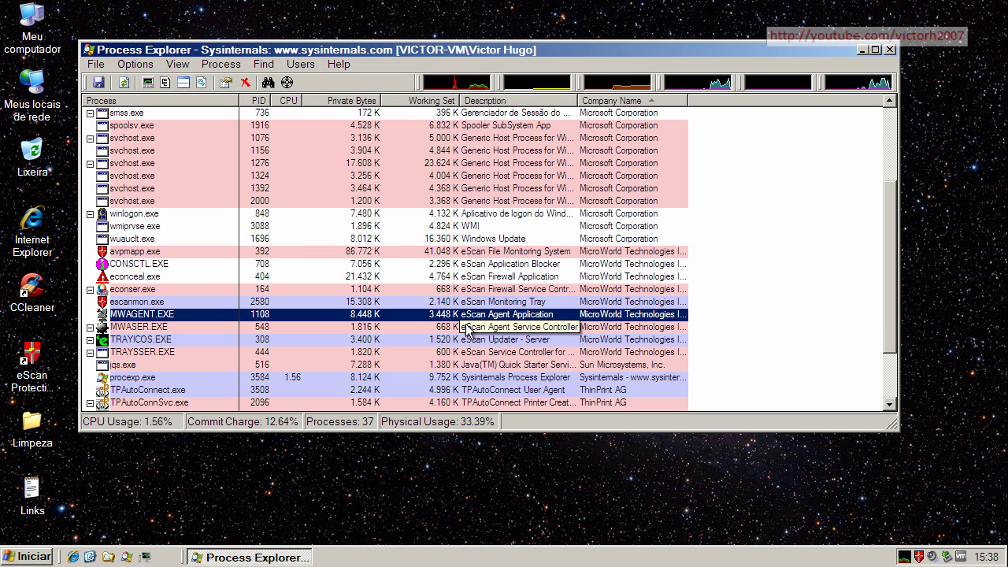
{"action": "left_click", "coordinate": [587, 328]}
{"action": "left_click", "coordinate": [589, 340]}
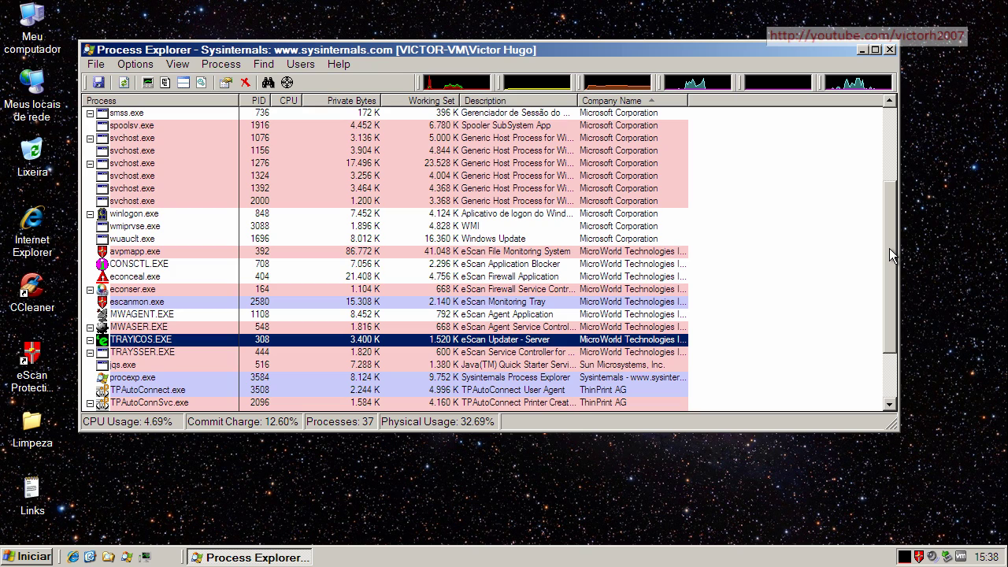
Step: Check the remaining processes at both ends of the list and minimize Process Explorer
{"action": "left_click_drag", "start_coordinate": [890, 249], "coordinate": [877, 304]}
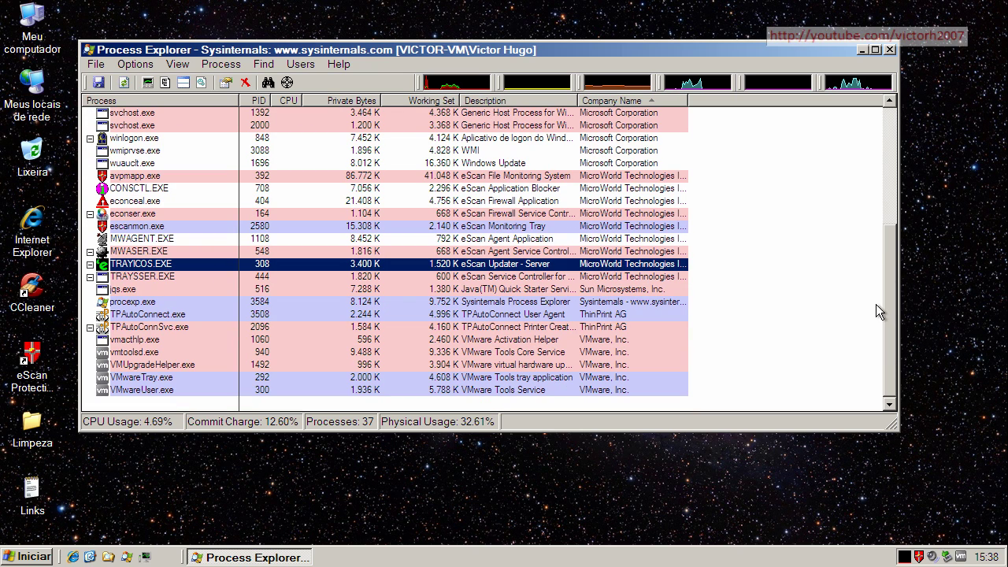
{"action": "left_click_drag", "start_coordinate": [887, 269], "coordinate": [885, 153]}
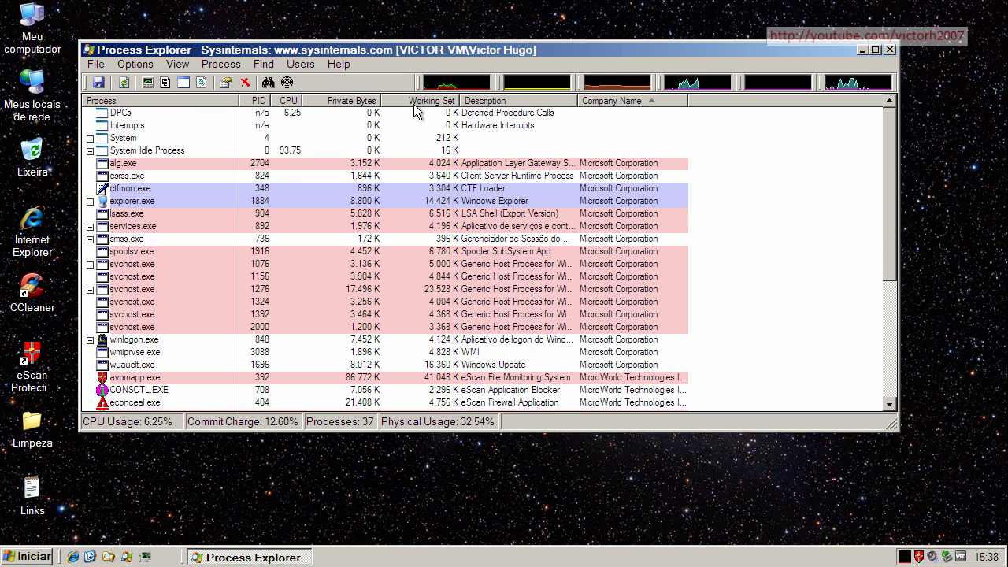
{"action": "left_click", "coordinate": [864, 50]}
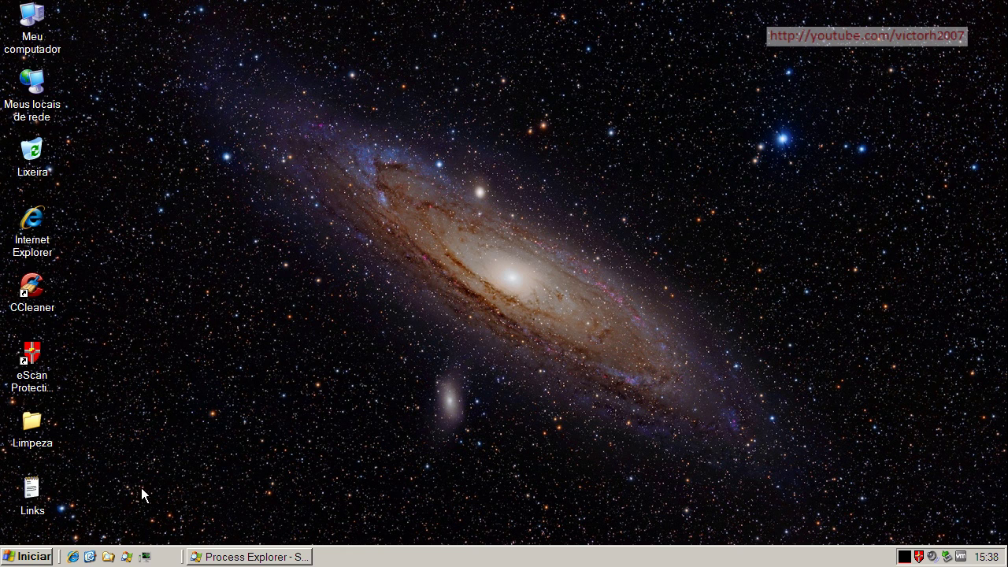
Step: Open the Links text file on the desktop, copy the xzd11.ouyaoxiazai.com/xiazaidian/PrintDate.exe address, and minimize the file
{"action": "double_click", "coordinate": [34, 490]}
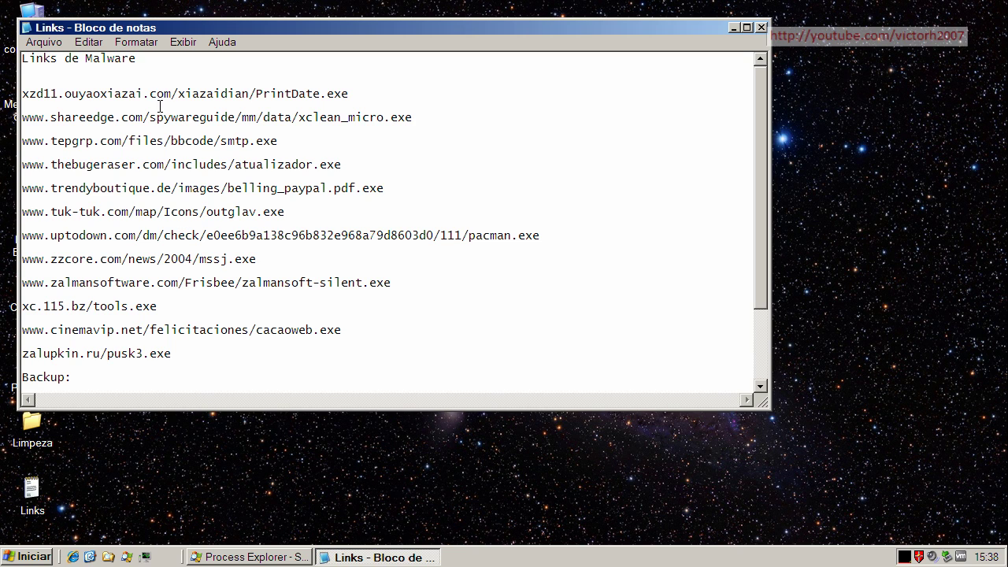
{"action": "double_click", "coordinate": [159, 93]}
{"action": "key", "text": "ctrl+c"}
{"action": "right_click", "coordinate": [159, 93]}
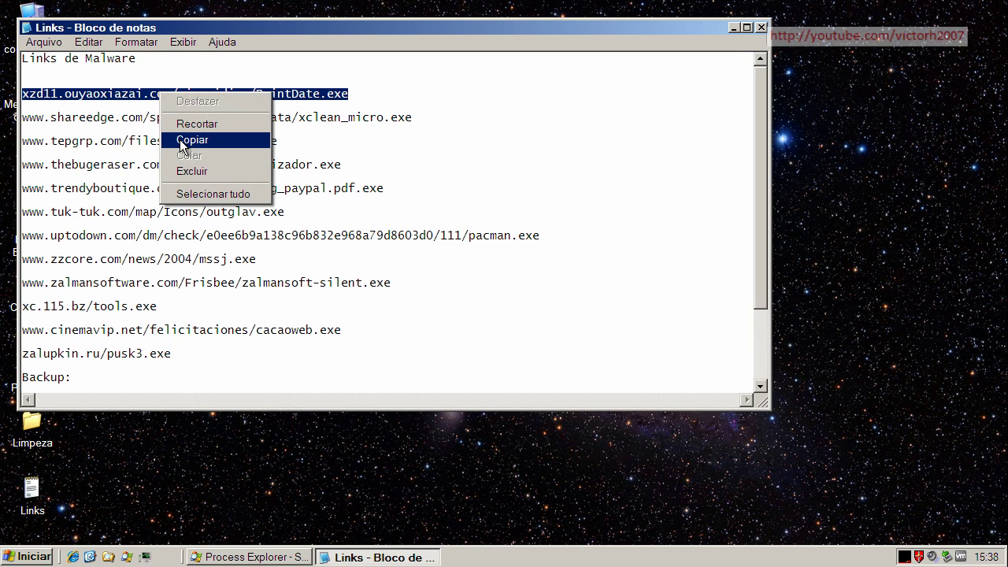
{"action": "left_click", "coordinate": [189, 140]}
{"action": "left_click", "coordinate": [734, 28]}
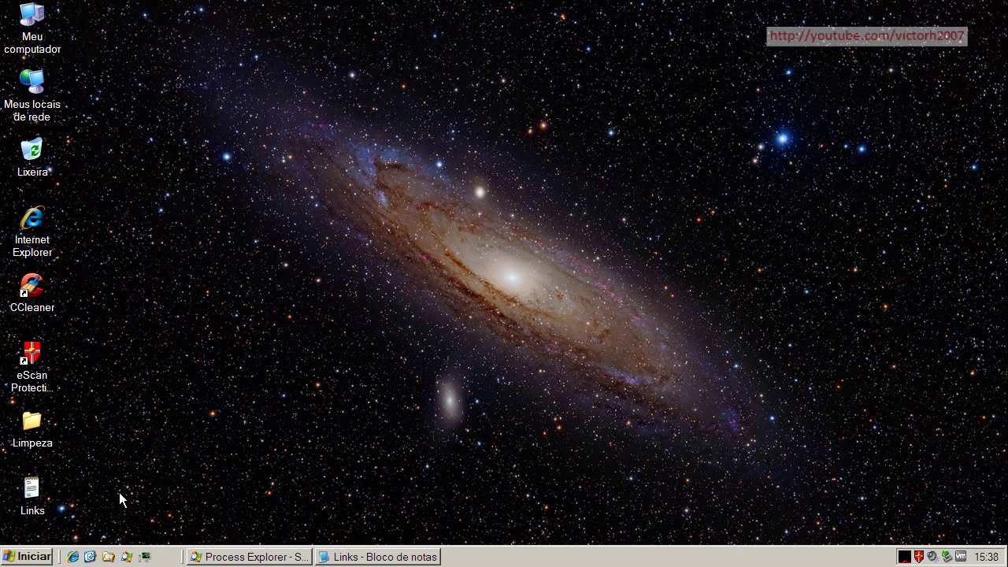
Step: Switch to Internet Explorer, try to load the copied PrintDate.exe address, and return to the home page
{"action": "left_click", "coordinate": [75, 557]}
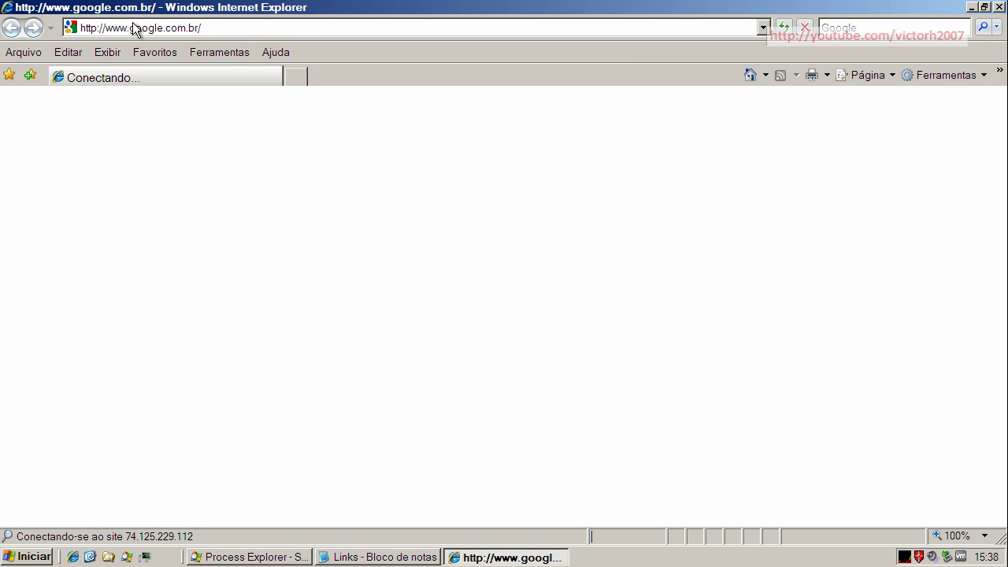
{"action": "left_click", "coordinate": [134, 29]}
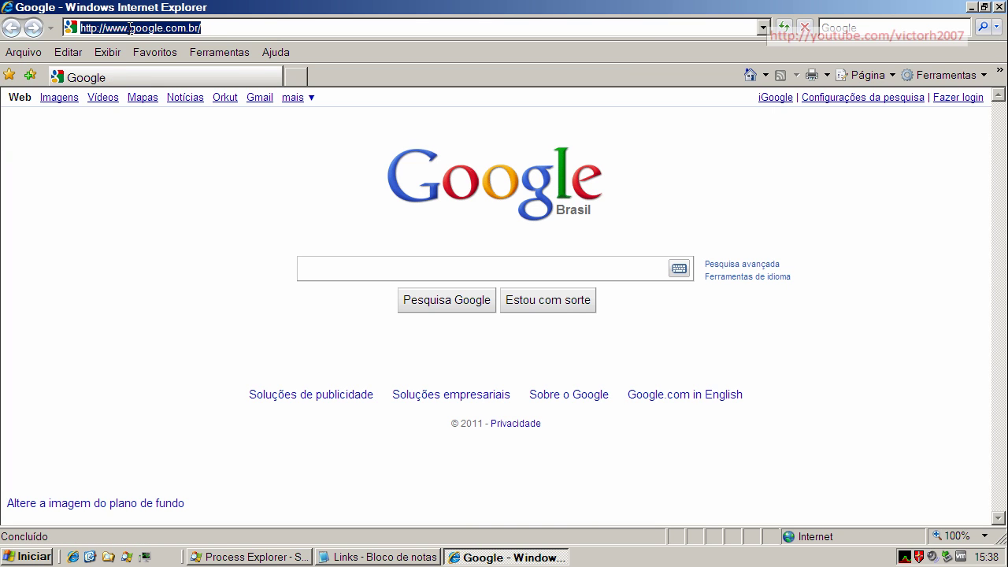
{"action": "key", "text": "ctrl+v"}
{"action": "key", "text": "Return"}
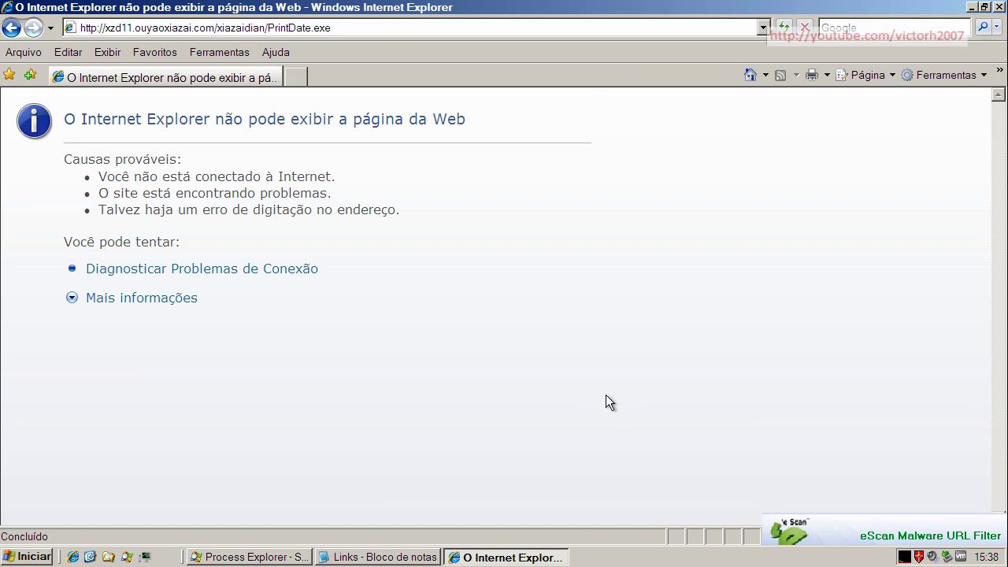
{"action": "left_click", "coordinate": [749, 75]}
{"action": "left_click", "coordinate": [377, 557]}
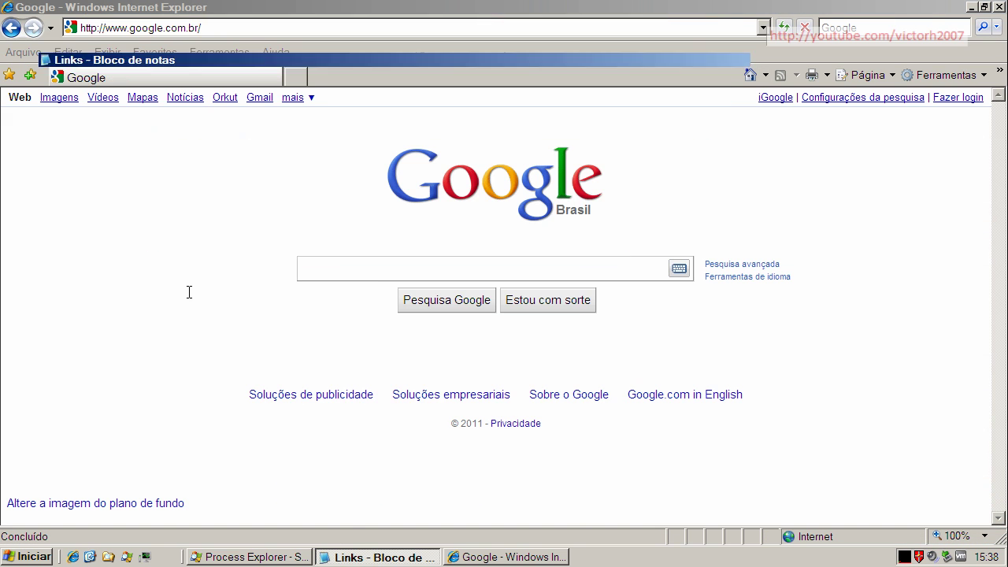
{"action": "double_click", "coordinate": [174, 121]}
{"action": "right_click", "coordinate": [174, 119]}
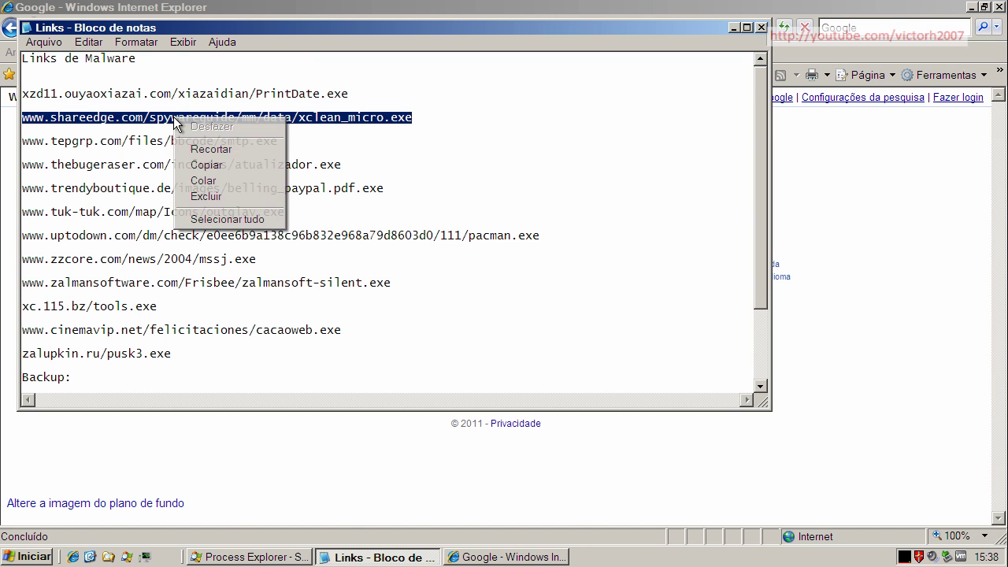
{"action": "left_click", "coordinate": [214, 165]}
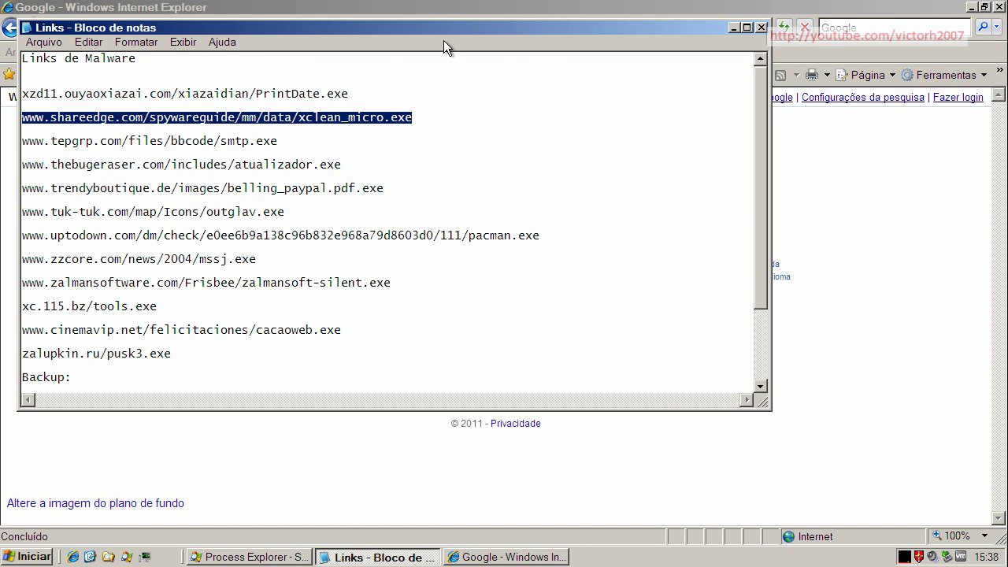
{"action": "left_click", "coordinate": [732, 27]}
Step: Try to load the copied xclean_micro.exe address in the browser and return to the home page
{"action": "left_click", "coordinate": [262, 24]}
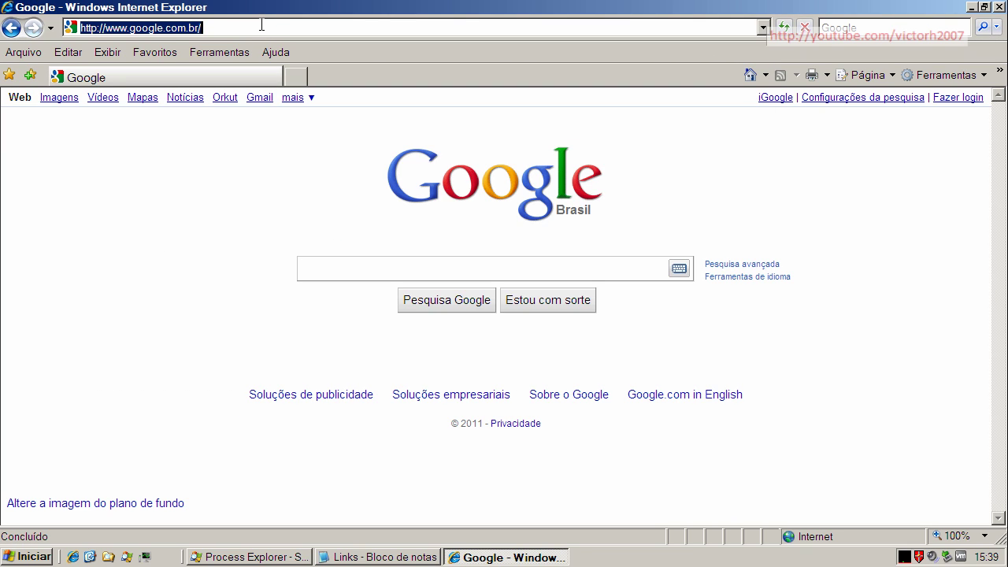
{"action": "key", "text": "ctrl+v"}
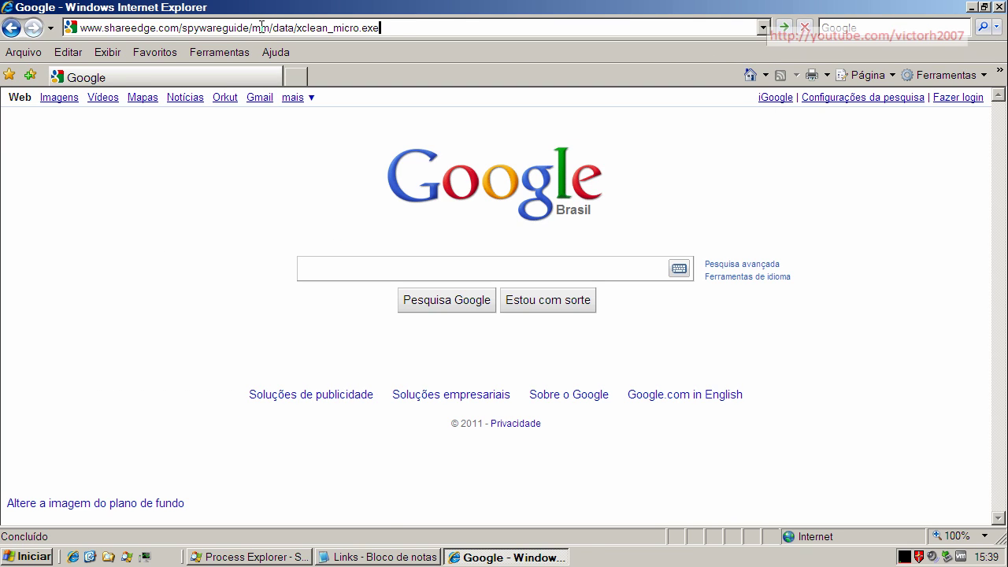
{"action": "key", "text": "Return"}
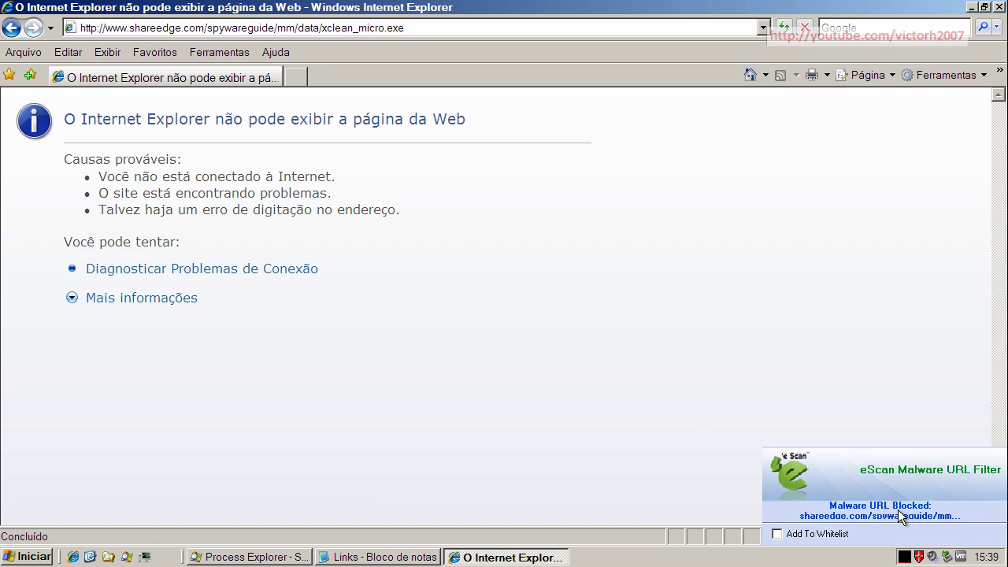
{"action": "left_click", "coordinate": [753, 75]}
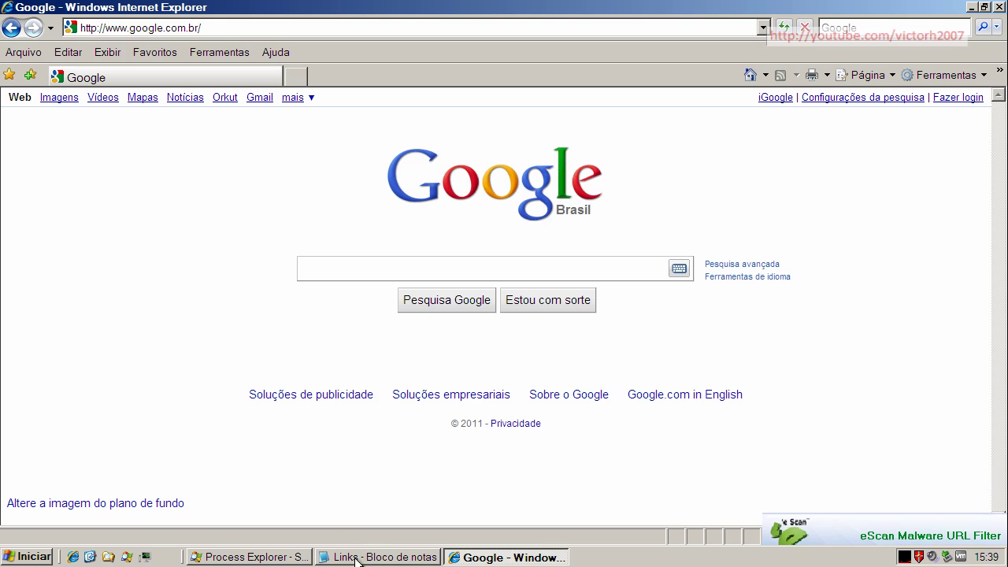
{"action": "left_click", "coordinate": [355, 557]}
{"action": "double_click", "coordinate": [228, 141]}
{"action": "right_click", "coordinate": [229, 140]}
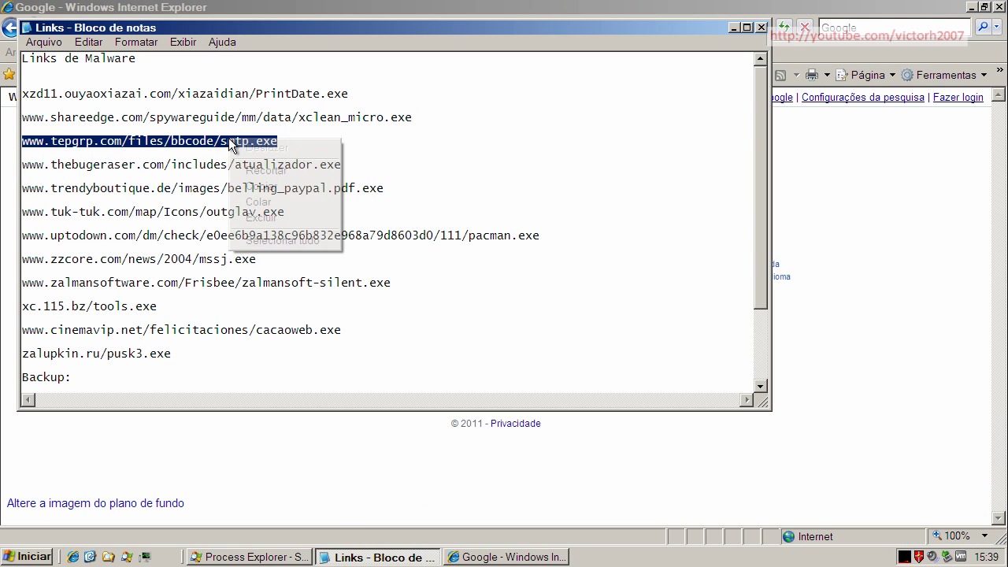
{"action": "left_click", "coordinate": [255, 187]}
{"action": "left_click", "coordinate": [734, 28]}
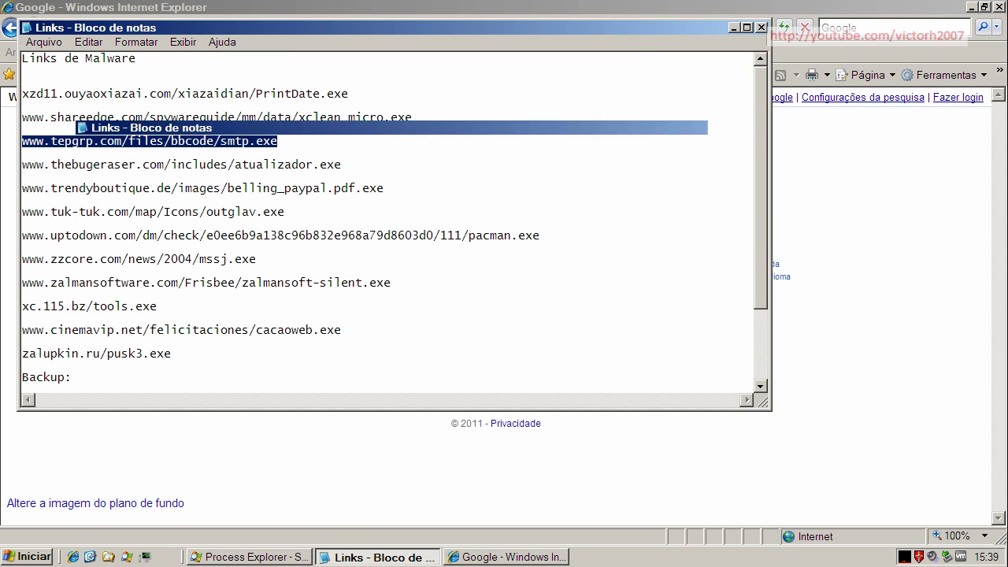
{"action": "left_click", "coordinate": [281, 28]}
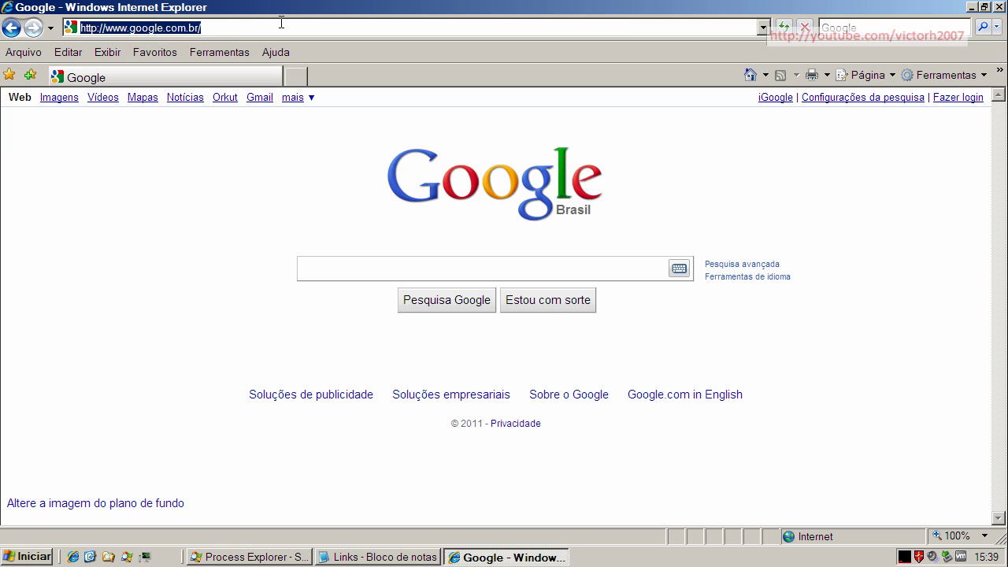
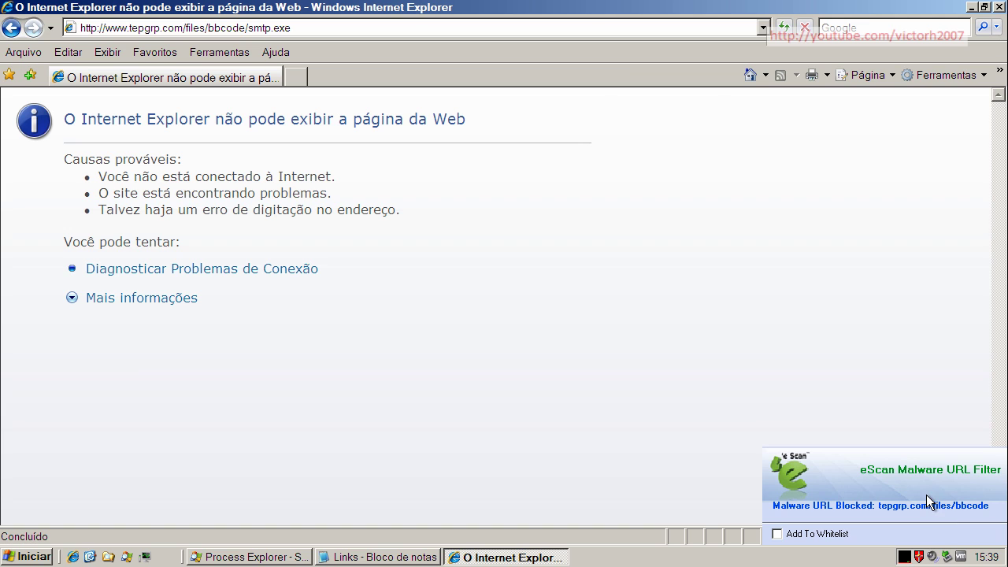
{"action": "left_click", "coordinate": [751, 75]}
{"action": "left_click", "coordinate": [351, 557]}
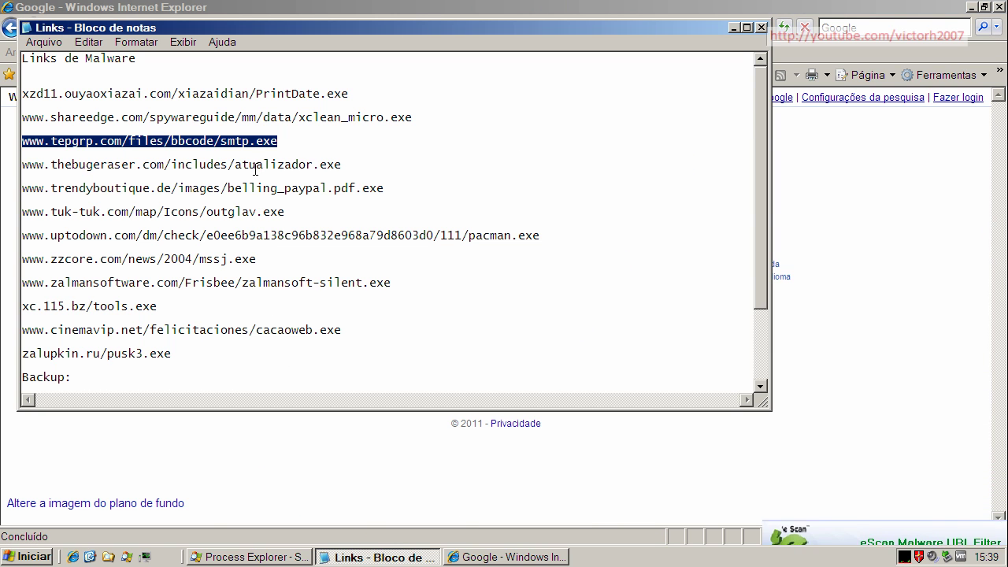
{"action": "left_click_drag", "start_coordinate": [22, 165], "coordinate": [341, 164]}
{"action": "right_click", "coordinate": [256, 165]}
{"action": "left_click", "coordinate": [282, 214]}
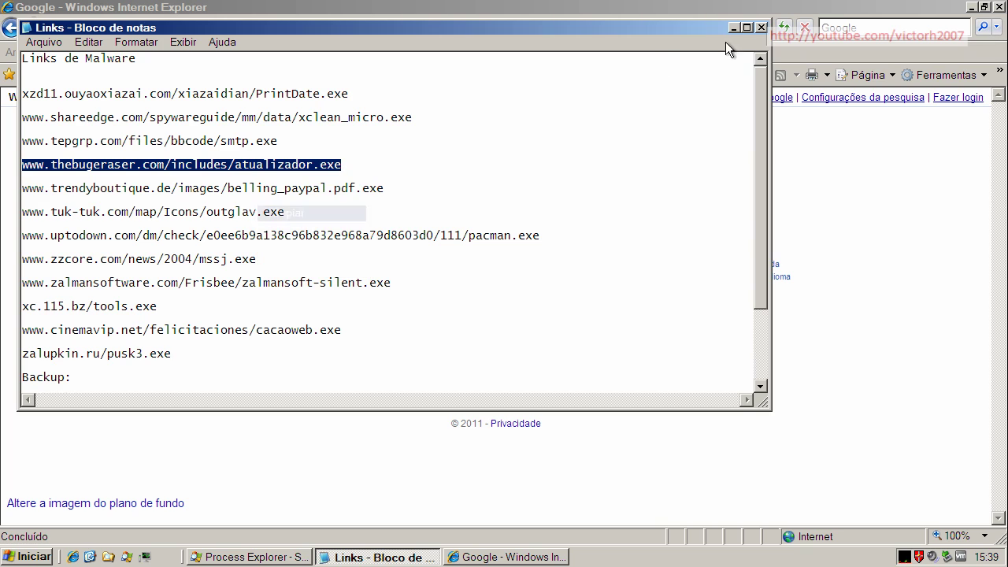
{"action": "left_click", "coordinate": [734, 27]}
{"action": "left_click", "coordinate": [305, 28]}
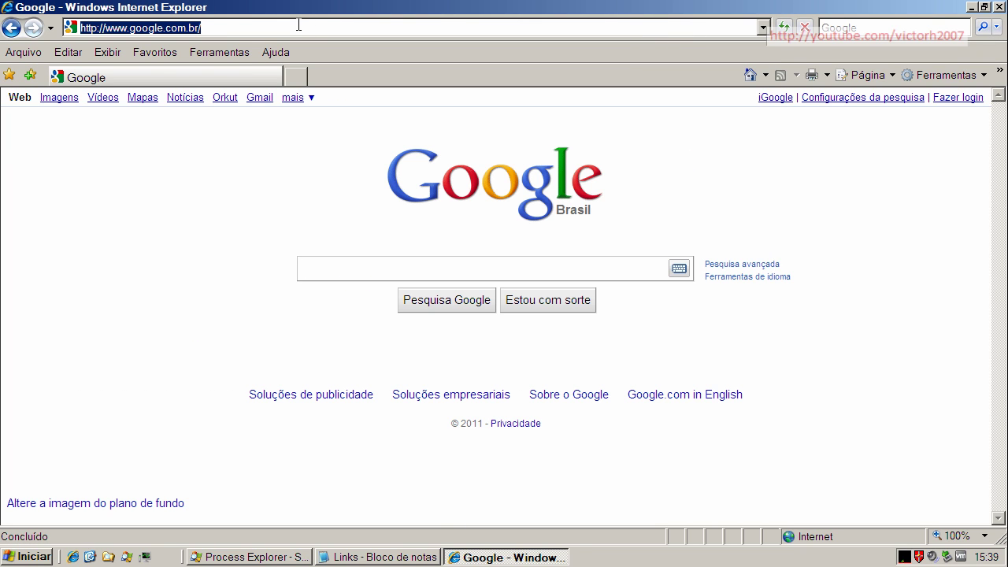
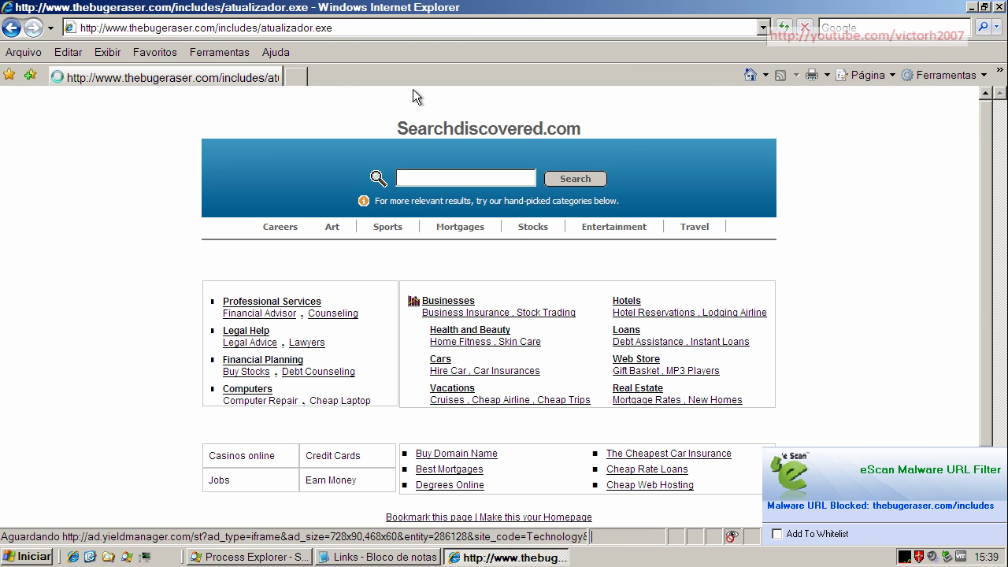
{"action": "left_click", "coordinate": [749, 75]}
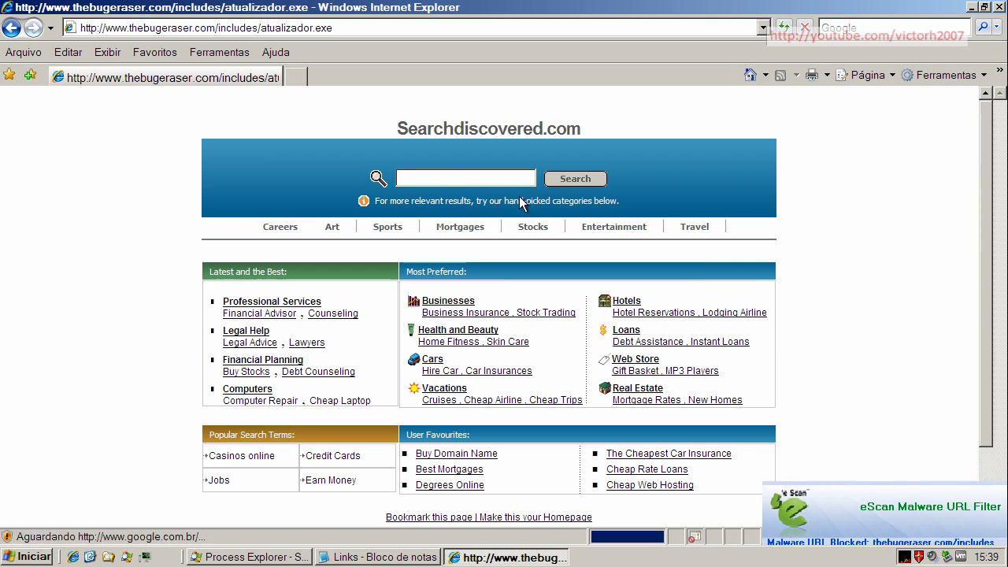
{"action": "left_click", "coordinate": [370, 560]}
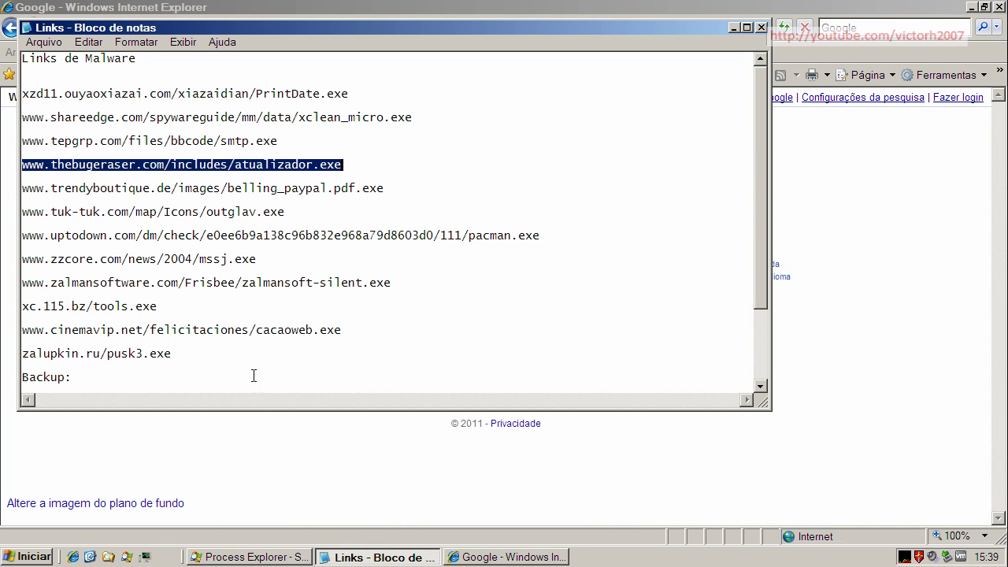
{"action": "double_click", "coordinate": [243, 190]}
{"action": "right_click", "coordinate": [245, 190]}
{"action": "left_click", "coordinate": [271, 234]}
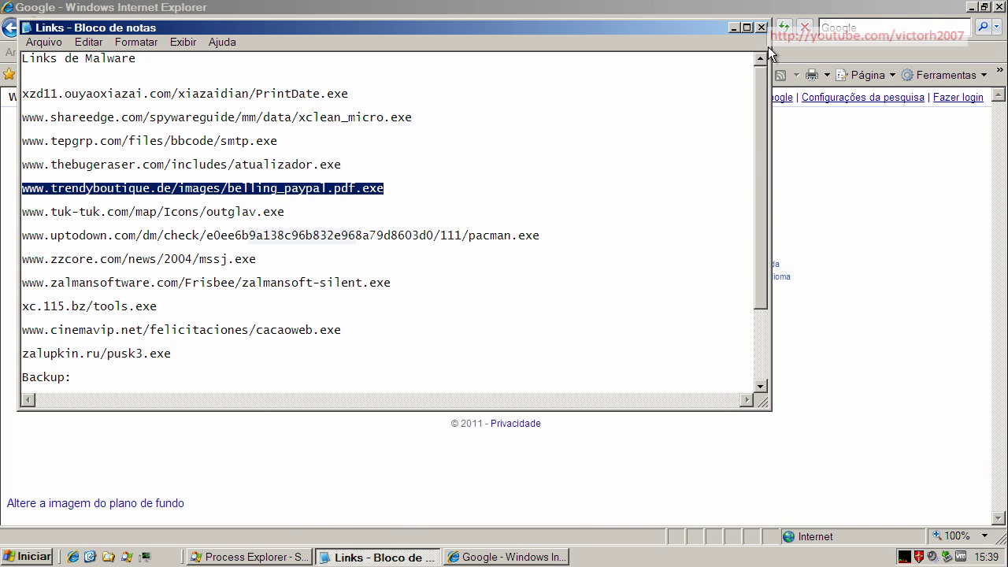
{"action": "left_click", "coordinate": [733, 28]}
{"action": "left_click", "coordinate": [398, 27]}
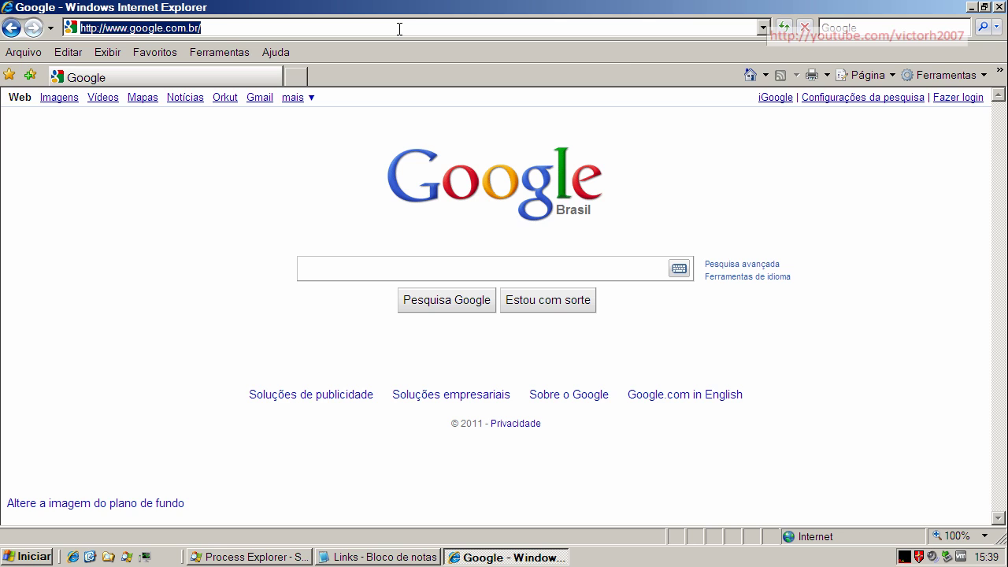
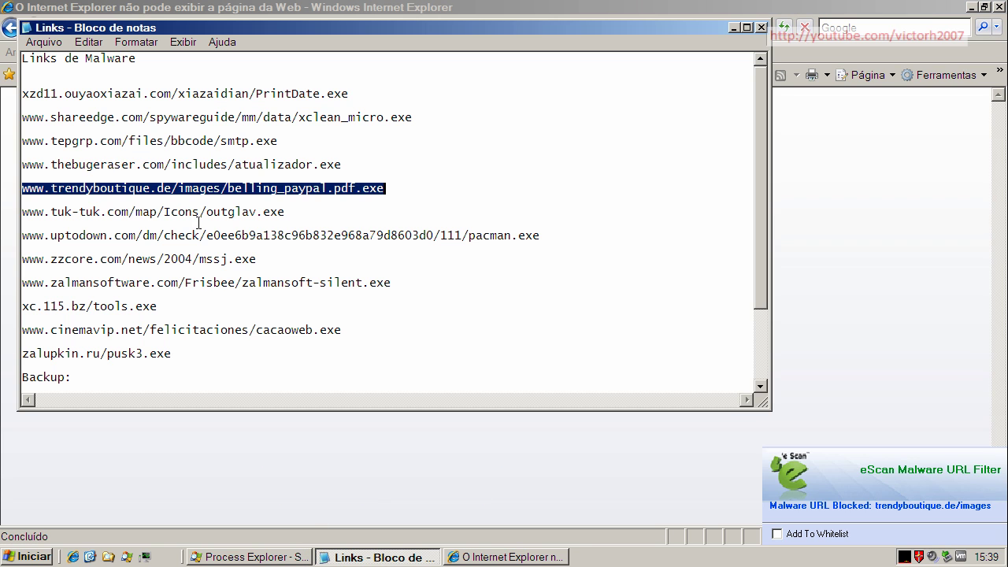
{"action": "triple_click", "coordinate": [194, 211]}
{"action": "right_click", "coordinate": [193, 209]}
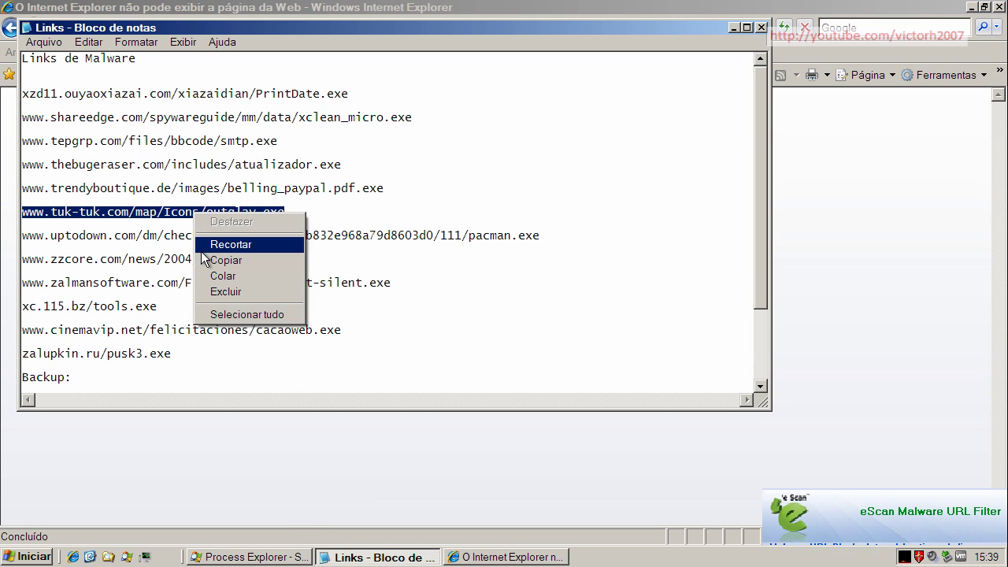
{"action": "left_click", "coordinate": [226, 260]}
{"action": "left_click", "coordinate": [734, 26]}
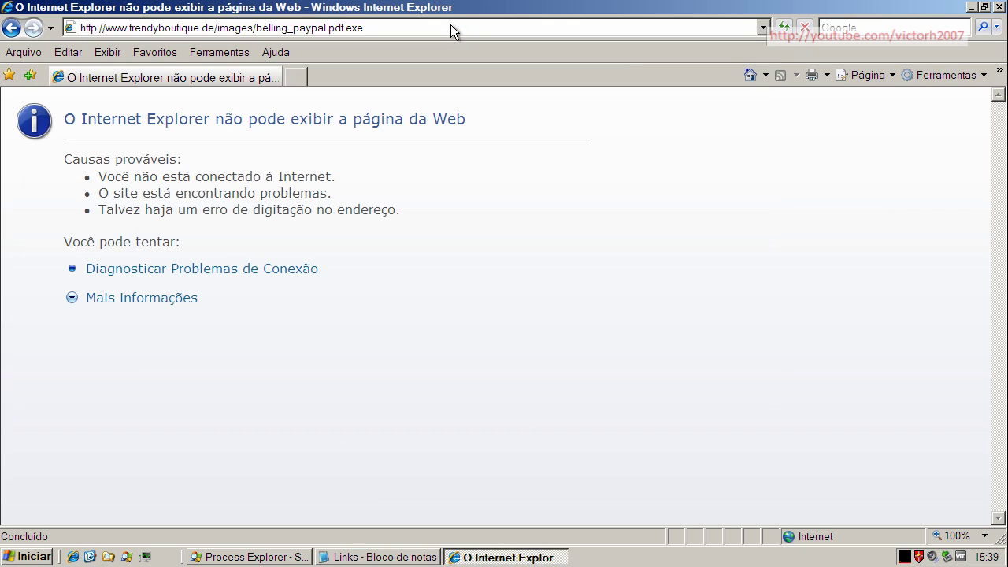
{"action": "left_click", "coordinate": [450, 27]}
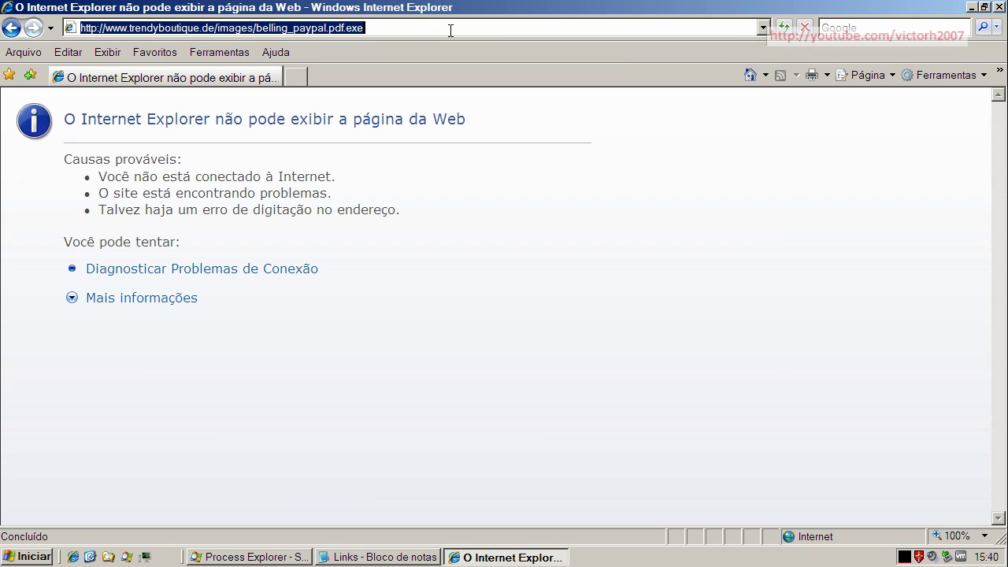
{"action": "key", "text": "ctrl+v"}
{"action": "key", "text": "Return"}
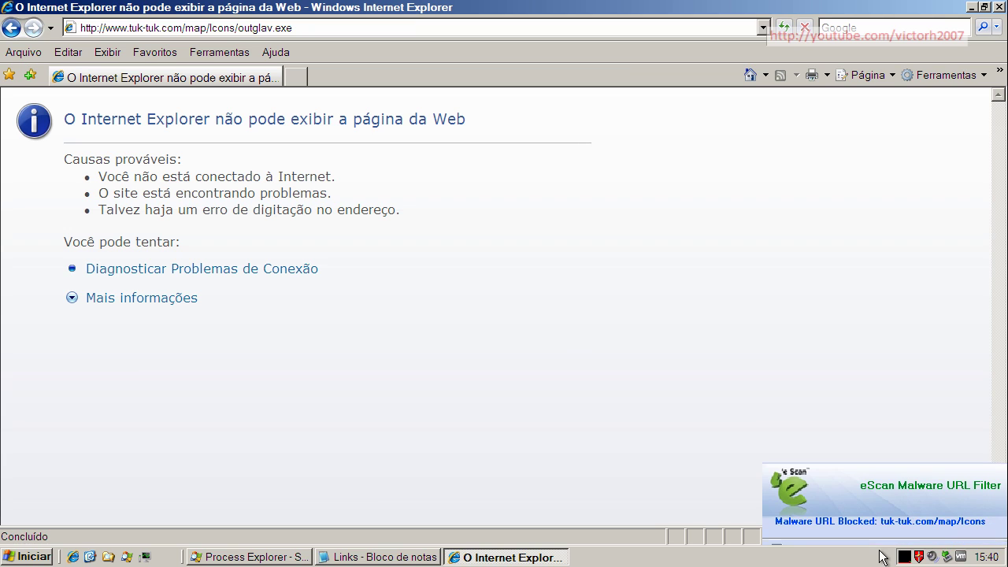
{"action": "left_click", "coordinate": [344, 557]}
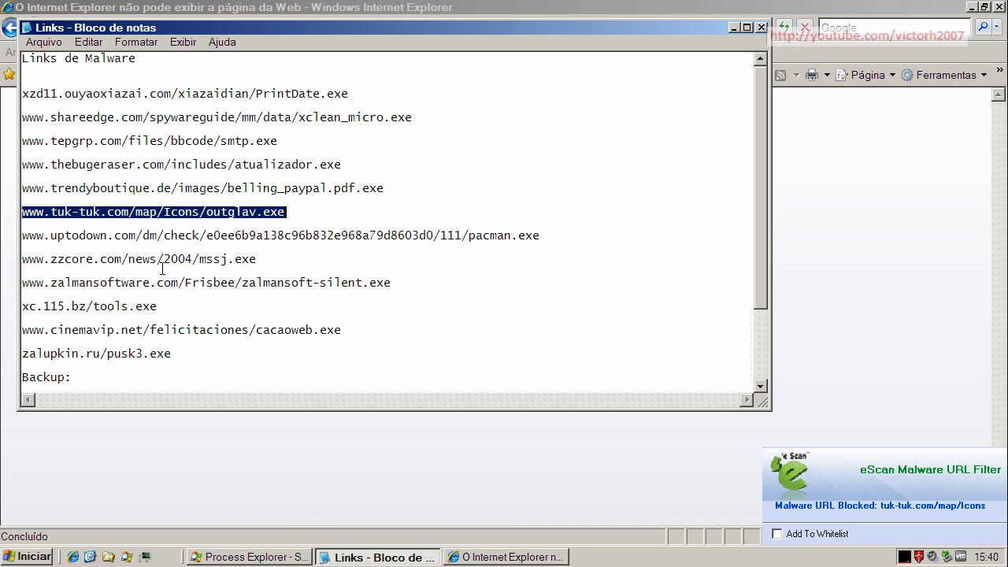
{"action": "double_click", "coordinate": [162, 236]}
{"action": "right_click", "coordinate": [162, 237]}
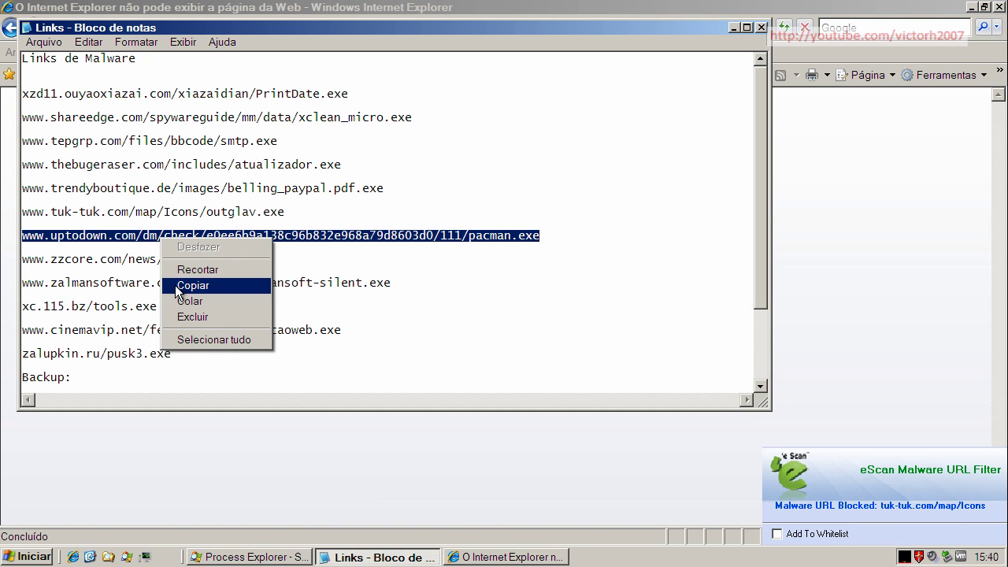
{"action": "left_click", "coordinate": [183, 286]}
{"action": "left_click", "coordinate": [733, 27]}
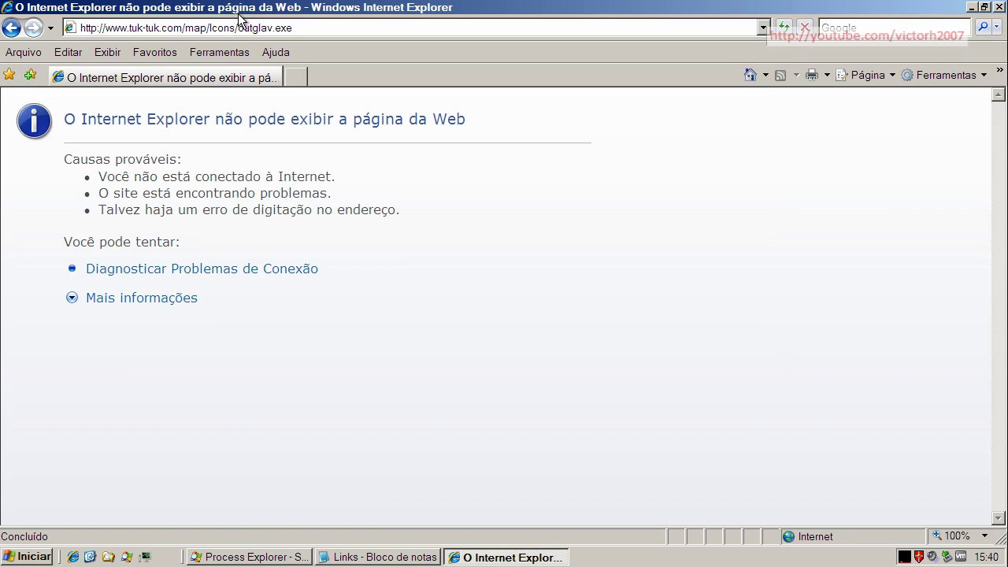
{"action": "left_click", "coordinate": [240, 28]}
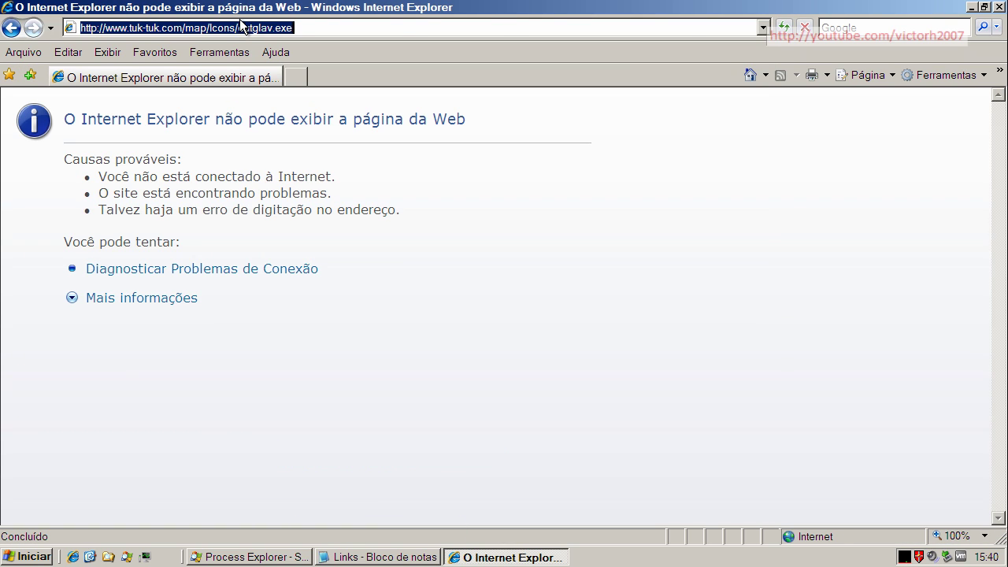
{"action": "key", "text": "ctrl+v"}
{"action": "key", "text": "Return"}
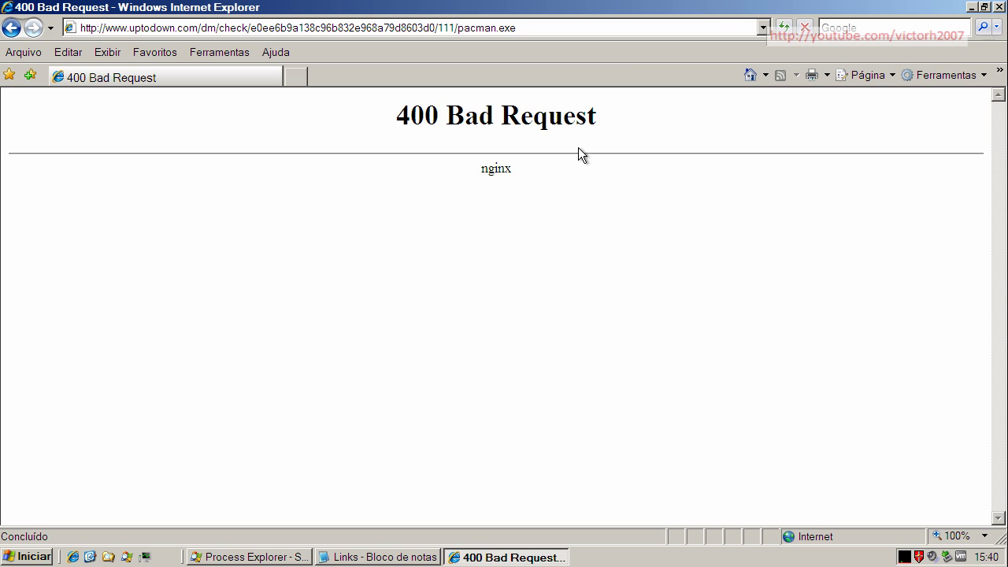
{"action": "left_click", "coordinate": [748, 75]}
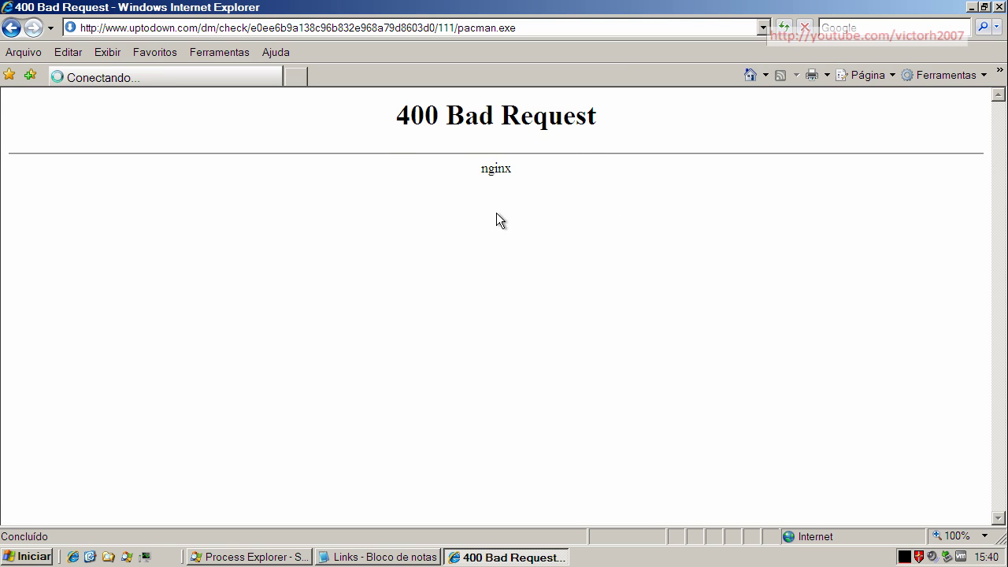
{"action": "left_click", "coordinate": [322, 559]}
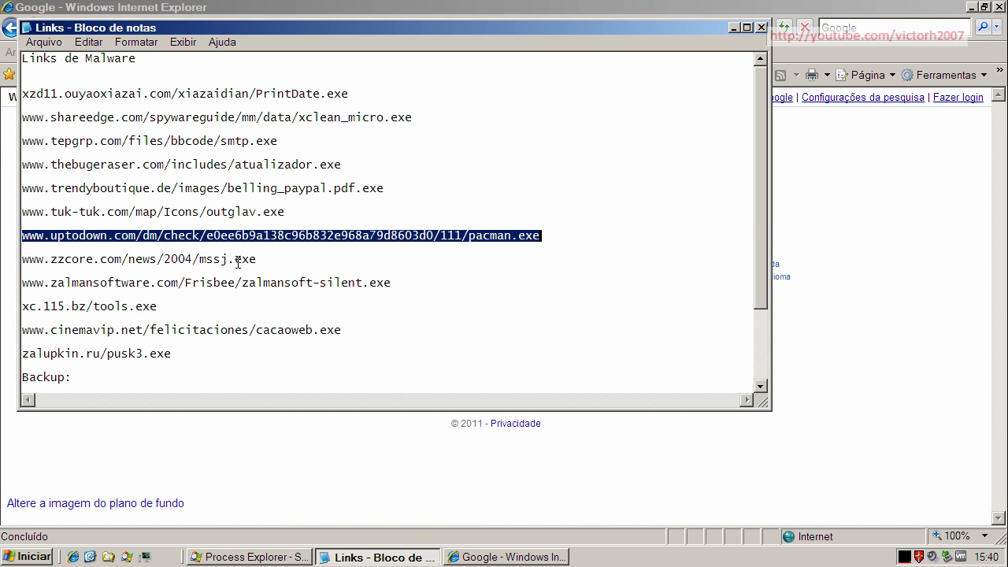
{"action": "double_click", "coordinate": [238, 263]}
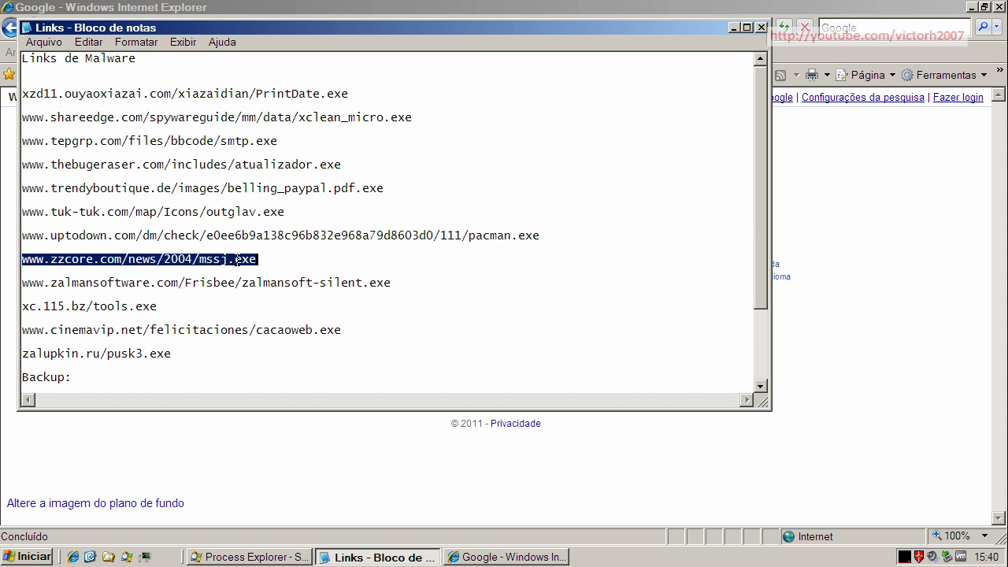
{"action": "right_click", "coordinate": [128, 257]}
{"action": "left_click", "coordinate": [157, 305]}
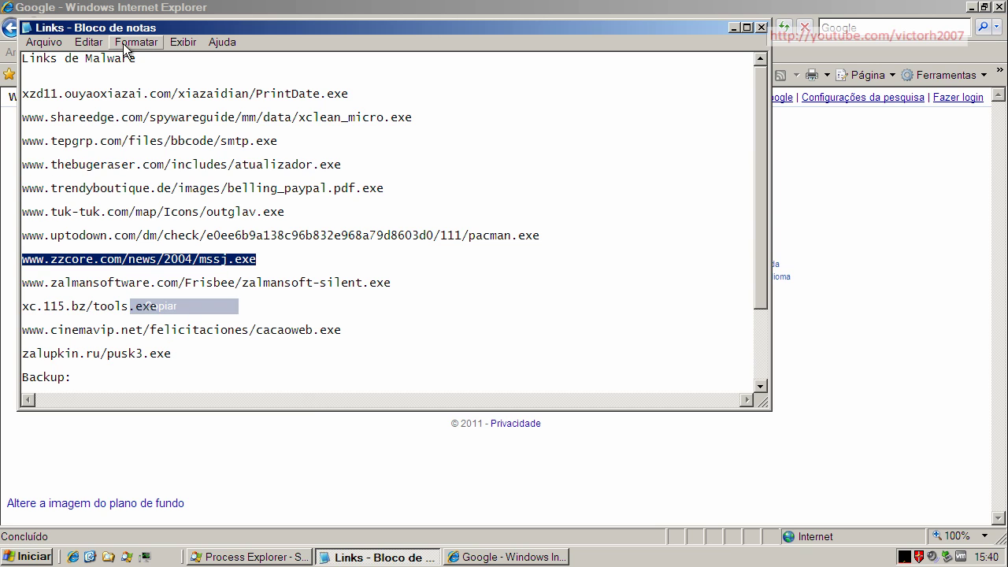
{"action": "left_click_drag", "start_coordinate": [124, 30], "coordinate": [138, 76]}
{"action": "left_click", "coordinate": [128, 29]}
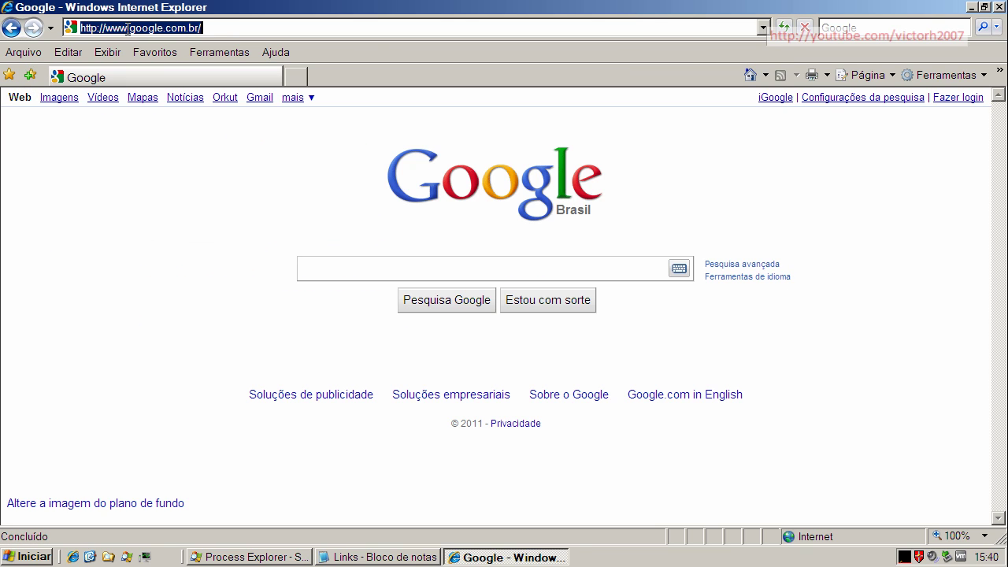
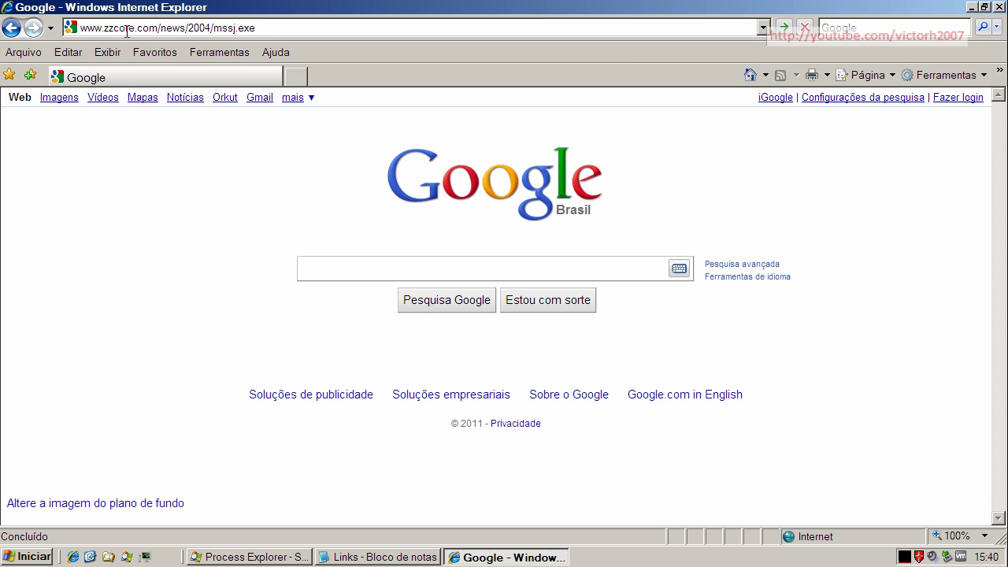
{"action": "key", "text": "Return"}
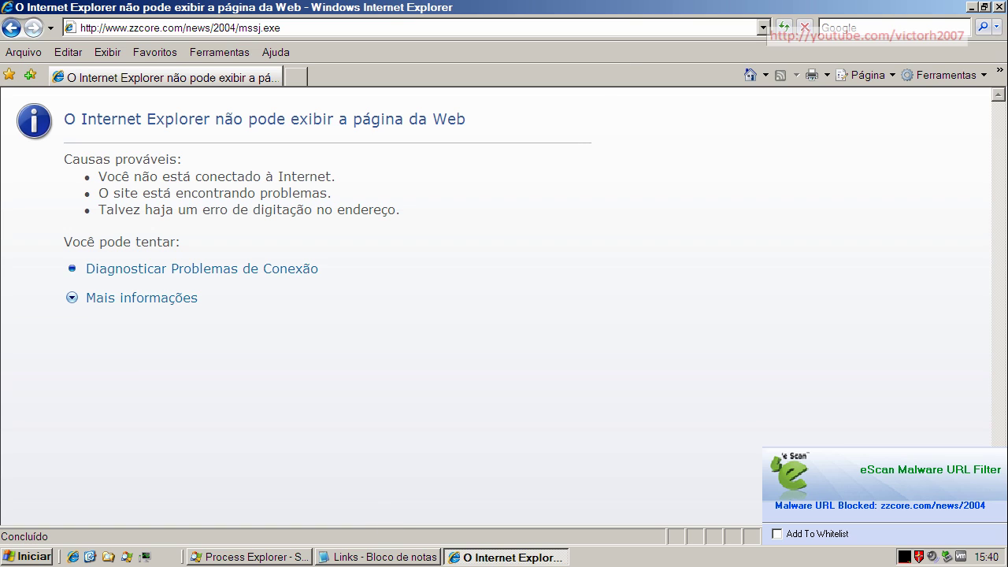
{"action": "left_click", "coordinate": [377, 557]}
{"action": "double_click", "coordinate": [238, 331]}
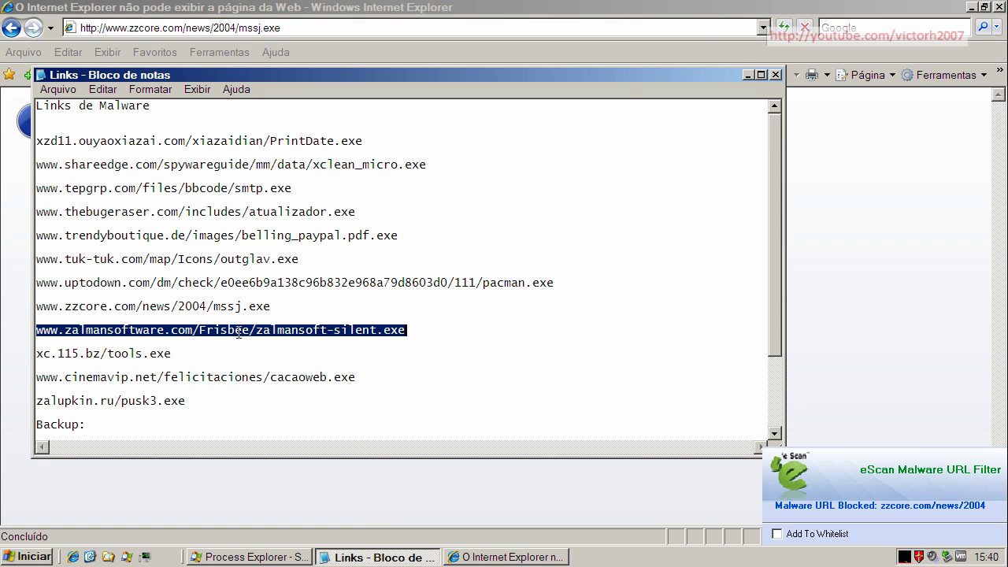
{"action": "right_click", "coordinate": [238, 331]}
{"action": "left_click", "coordinate": [267, 383]}
{"action": "left_click", "coordinate": [158, 27]}
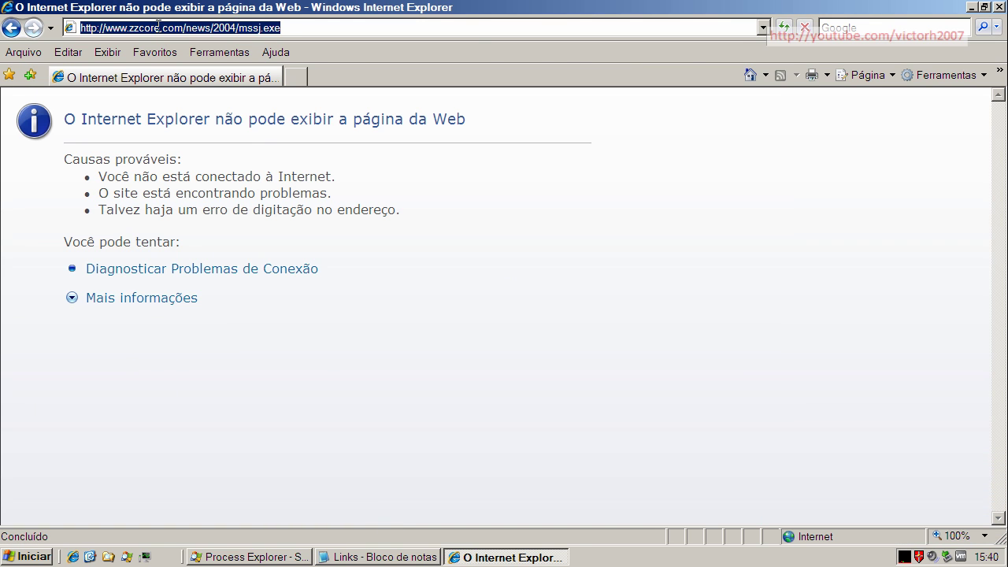
{"action": "left_click", "coordinate": [158, 28]}
{"action": "key", "text": "ctrl+a"}
{"action": "key", "text": "ctrl+v"}
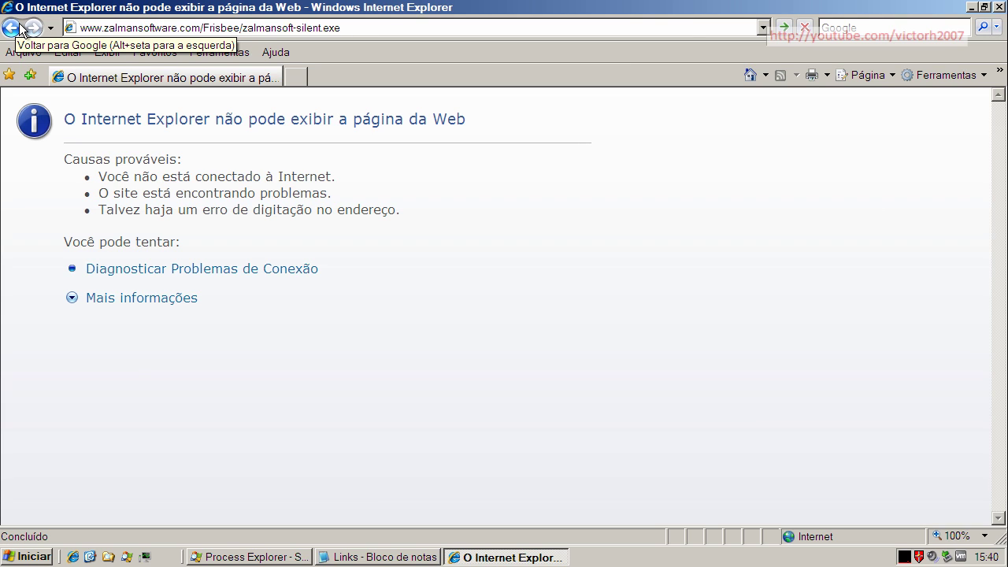
{"action": "key", "text": "Return"}
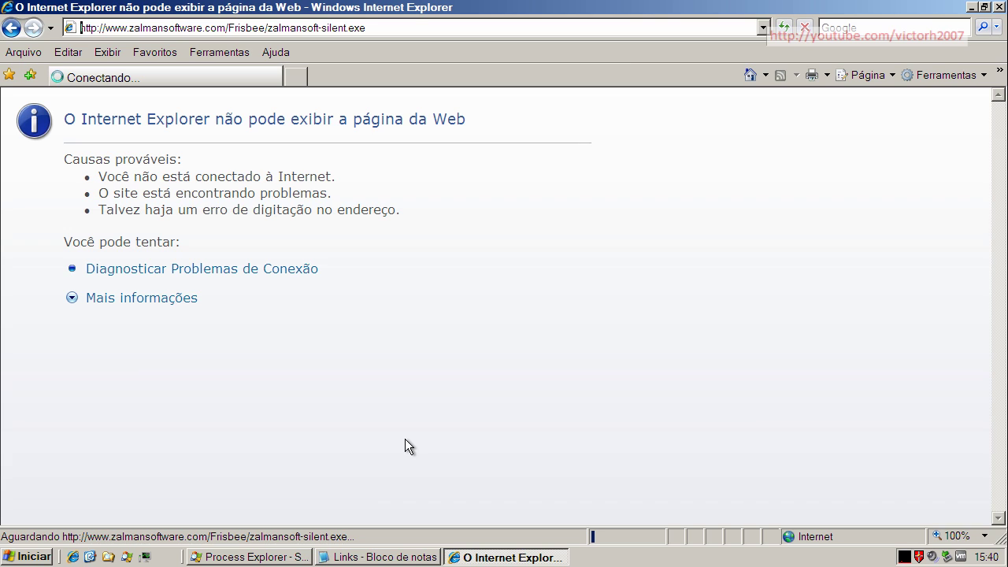
Step: Copy the xc.115.bz/tools.exe address from the Links text file and try to load it in a new browser tab
{"action": "left_click", "coordinate": [354, 558]}
{"action": "double_click", "coordinate": [128, 354]}
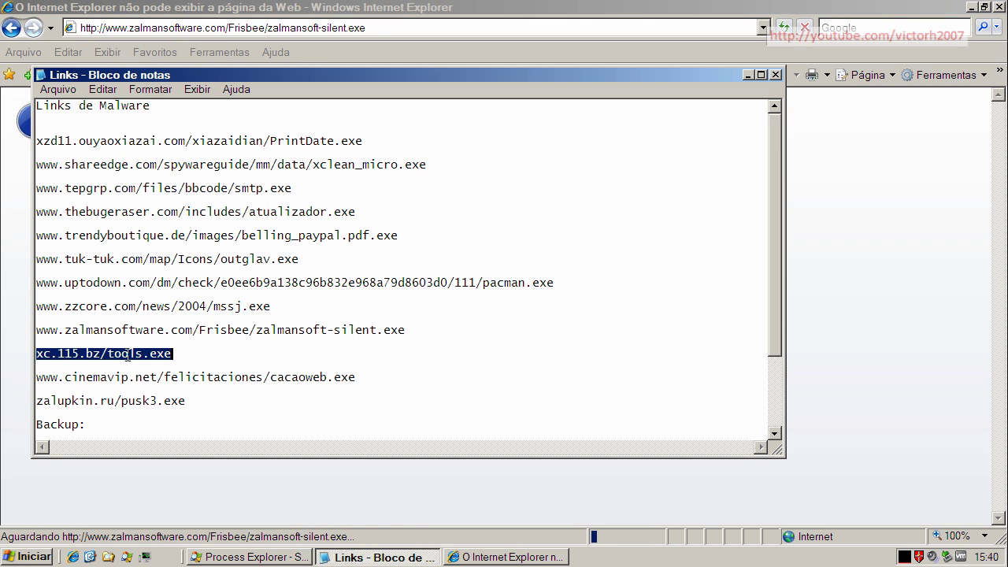
{"action": "right_click", "coordinate": [128, 355]}
{"action": "left_click", "coordinate": [162, 402]}
{"action": "left_click", "coordinate": [748, 74]}
{"action": "left_click", "coordinate": [295, 76]}
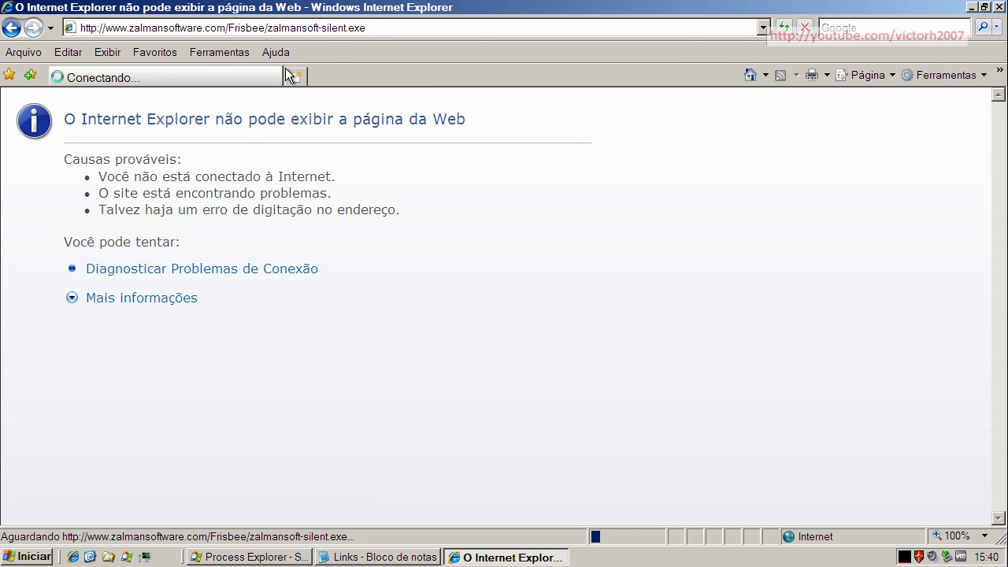
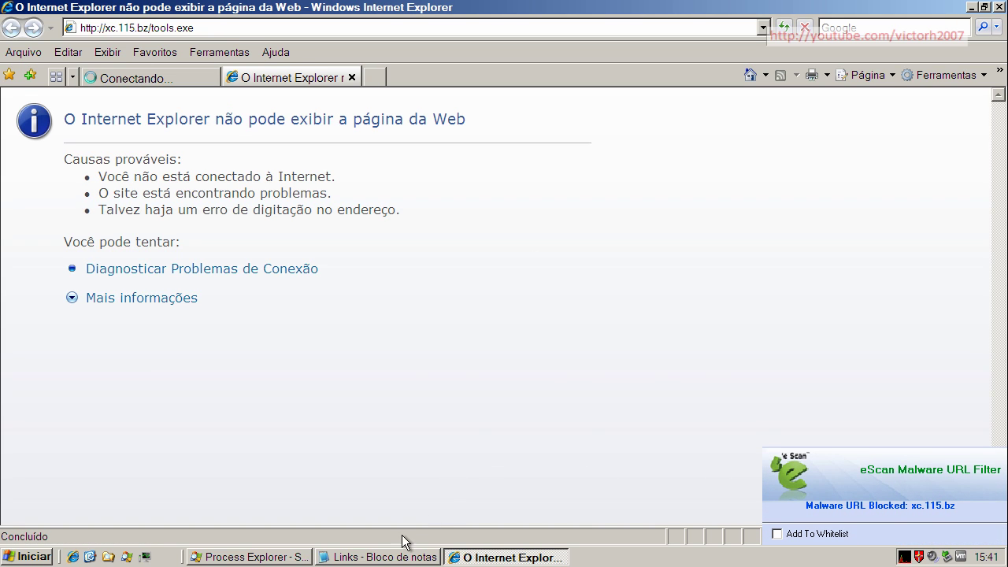
{"action": "left_click", "coordinate": [374, 557]}
{"action": "double_click", "coordinate": [224, 381]}
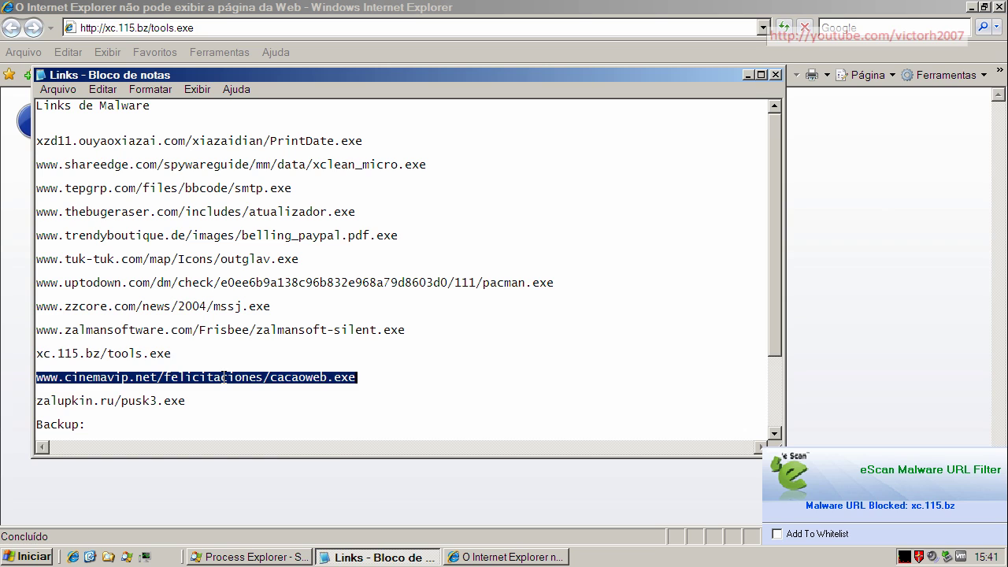
{"action": "right_click", "coordinate": [227, 377]}
{"action": "left_click", "coordinate": [254, 424]}
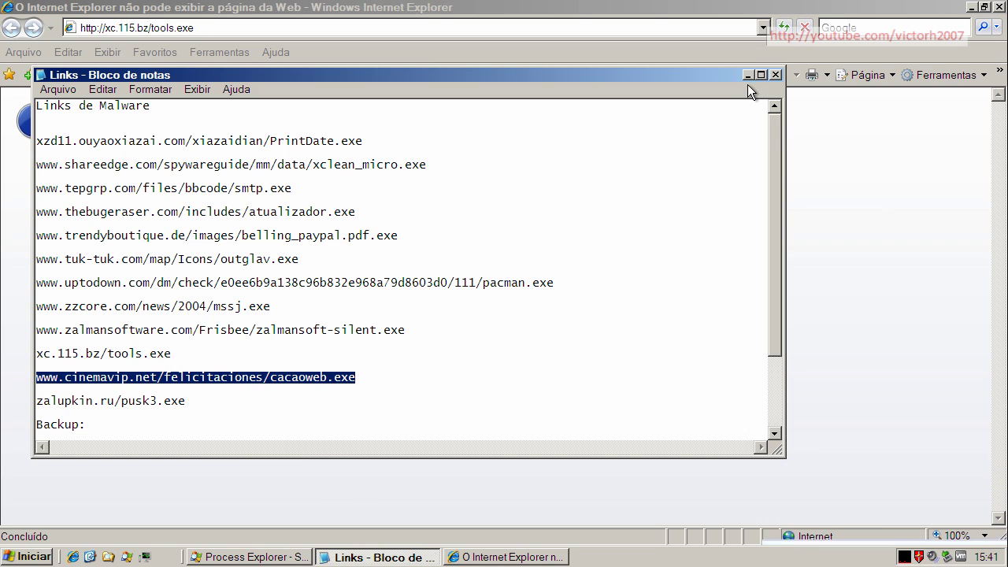
{"action": "left_click", "coordinate": [228, 28]}
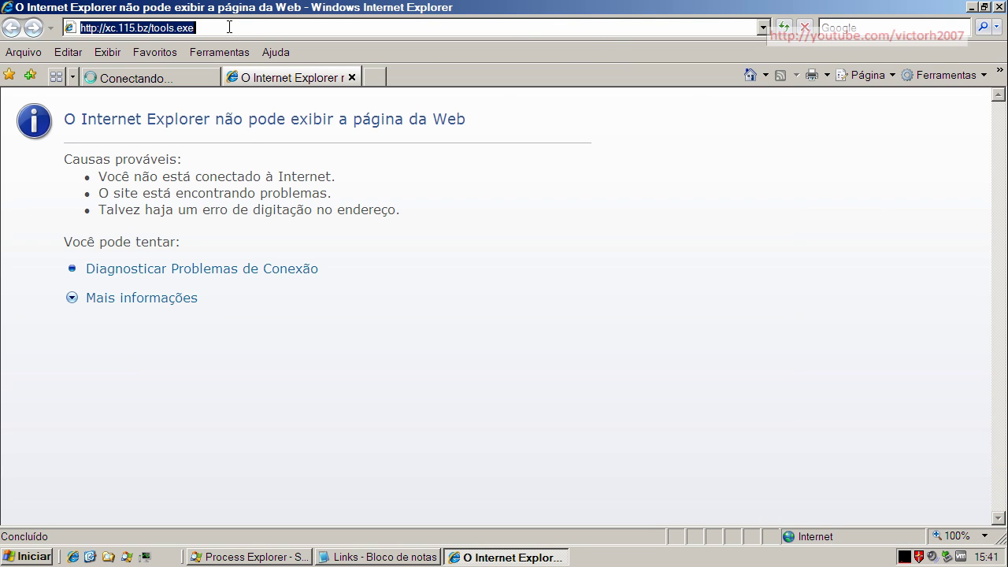
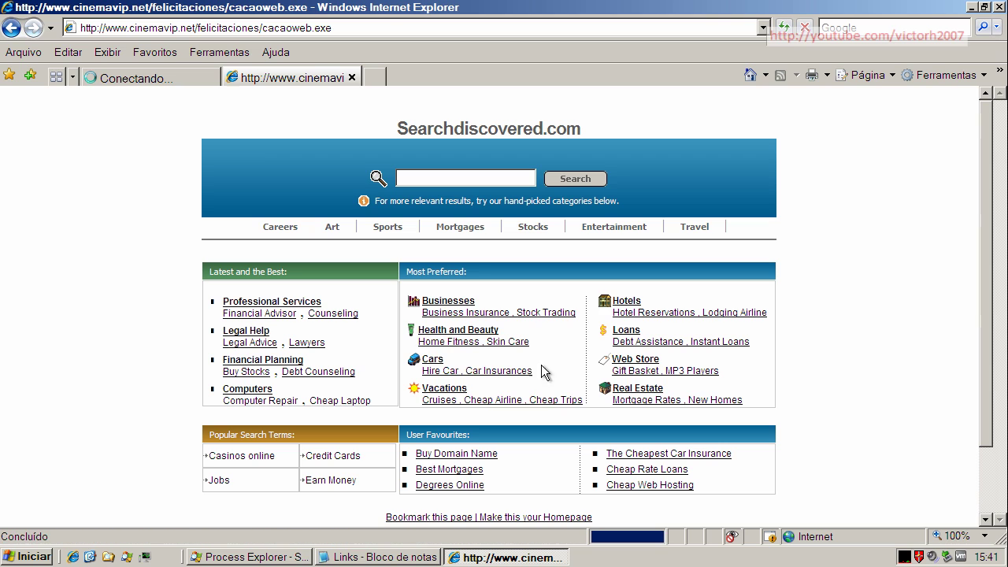
{"action": "left_click", "coordinate": [352, 77]}
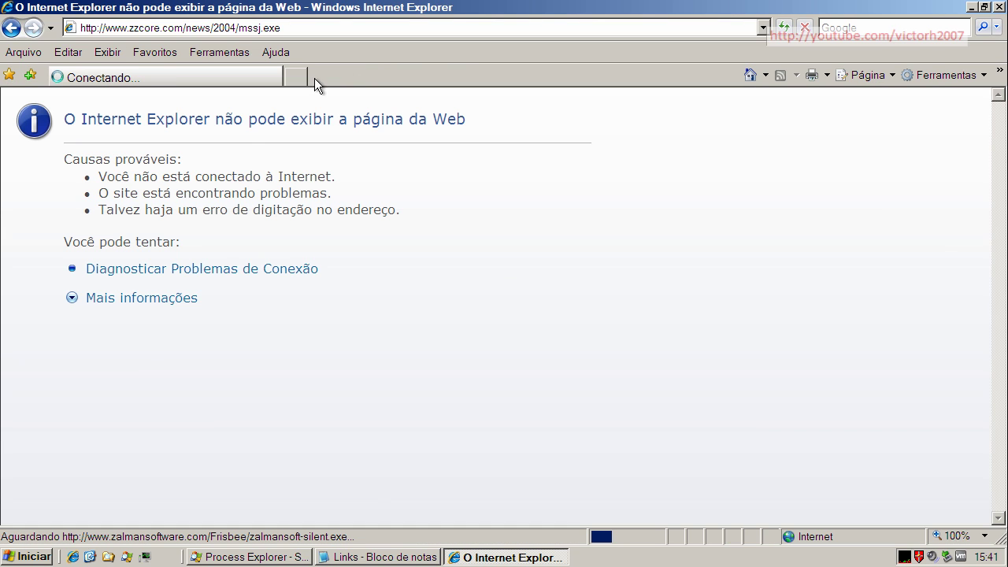
Step: Copy the zalupkin.ru/pusk3.exe address from the Links text file and try to load it in the browser
{"action": "left_click", "coordinate": [380, 557]}
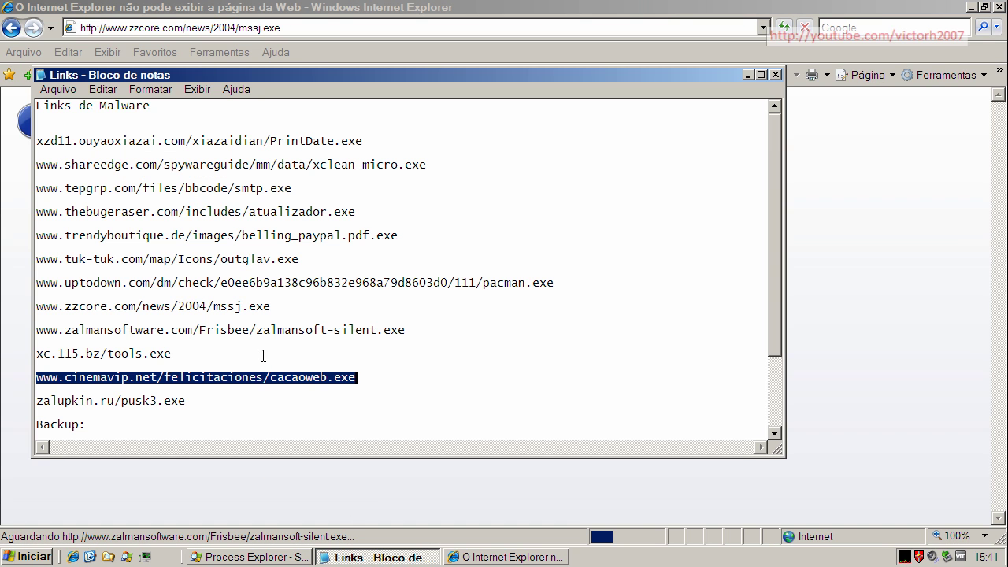
{"action": "double_click", "coordinate": [161, 402]}
{"action": "right_click", "coordinate": [162, 402]}
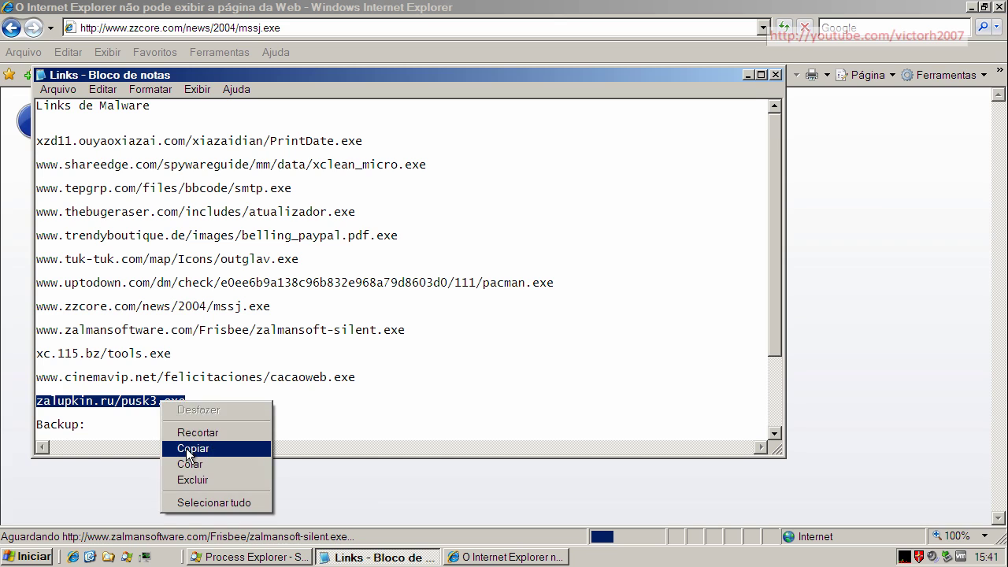
{"action": "left_click", "coordinate": [193, 449]}
{"action": "left_click", "coordinate": [130, 26]}
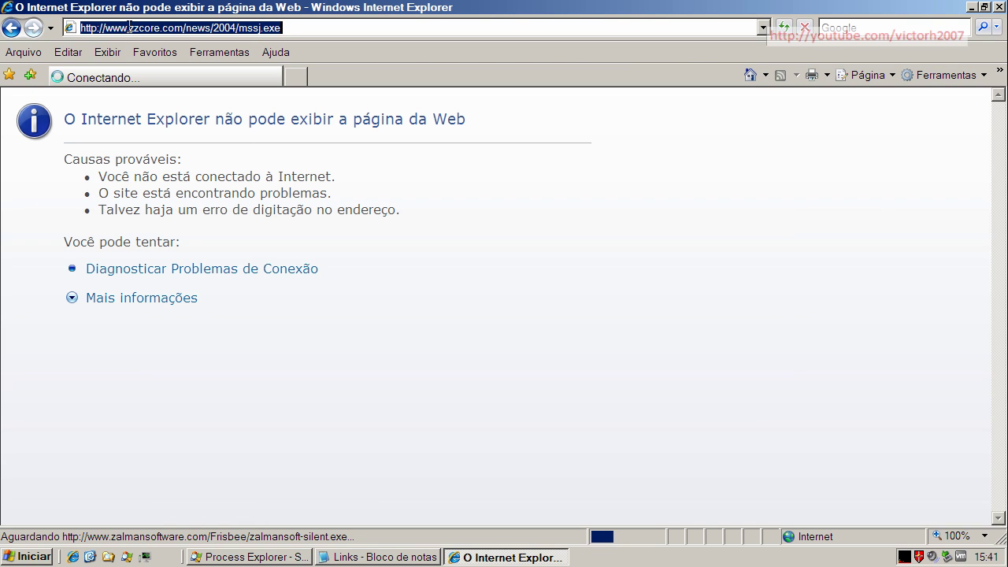
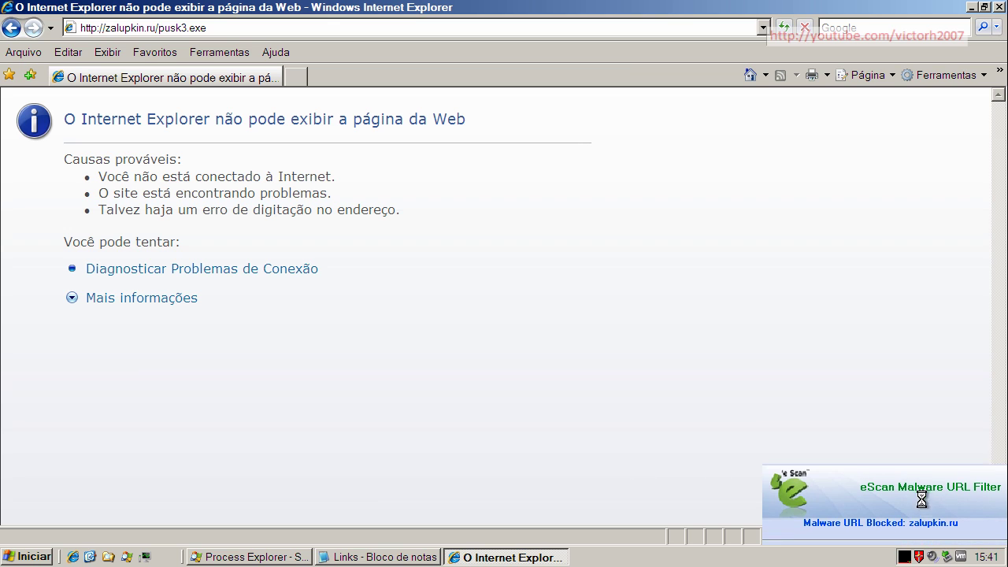
{"action": "left_click", "coordinate": [418, 558]}
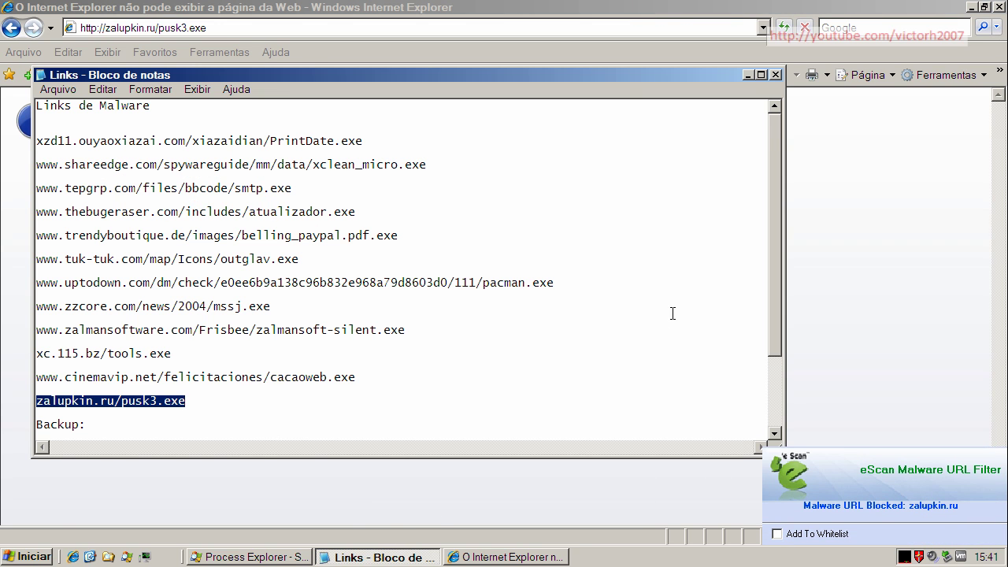
{"action": "left_click_drag", "start_coordinate": [775, 255], "coordinate": [776, 389]}
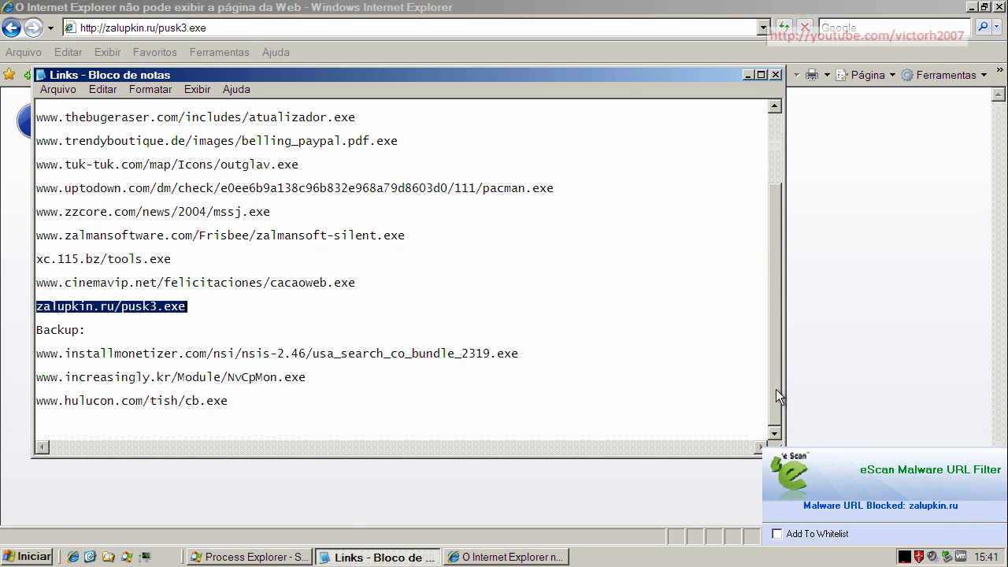
{"action": "double_click", "coordinate": [238, 349]}
{"action": "right_click", "coordinate": [237, 349]}
{"action": "left_click", "coordinate": [283, 398]}
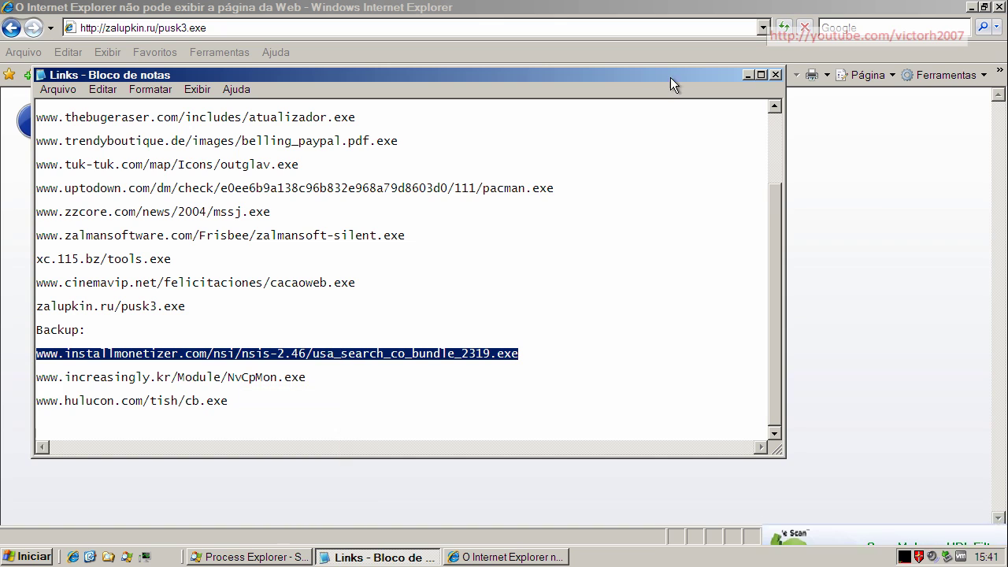
{"action": "left_click", "coordinate": [749, 74]}
{"action": "left_click", "coordinate": [343, 26]}
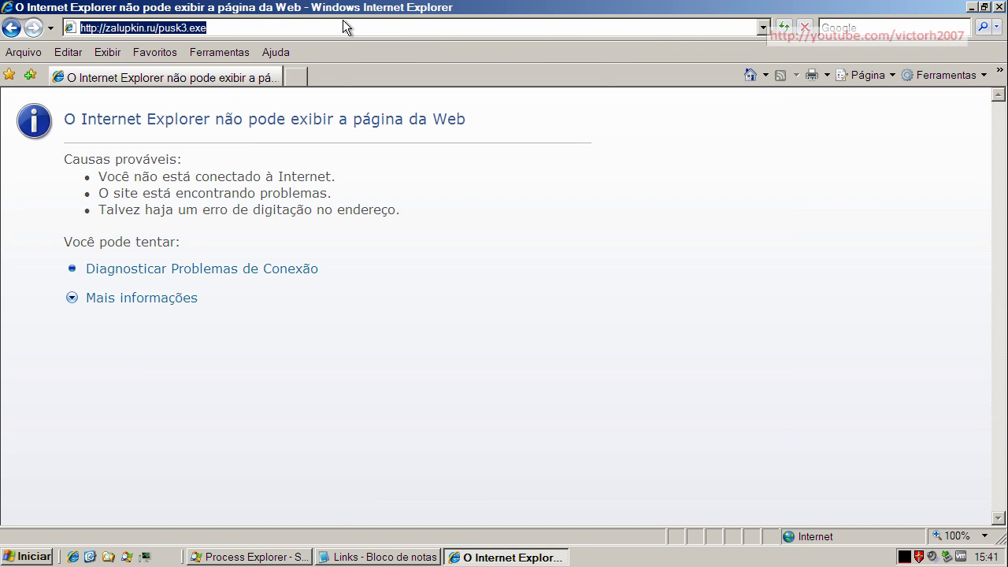
{"action": "key", "text": "ctrl+v"}
{"action": "key", "text": "Return"}
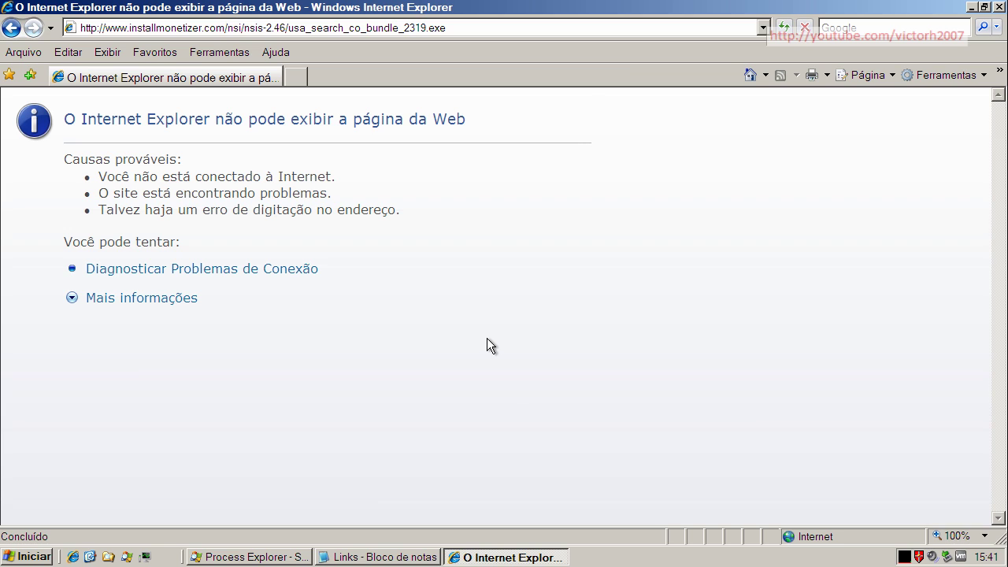
{"action": "left_click", "coordinate": [354, 558]}
{"action": "left_click", "coordinate": [234, 377]}
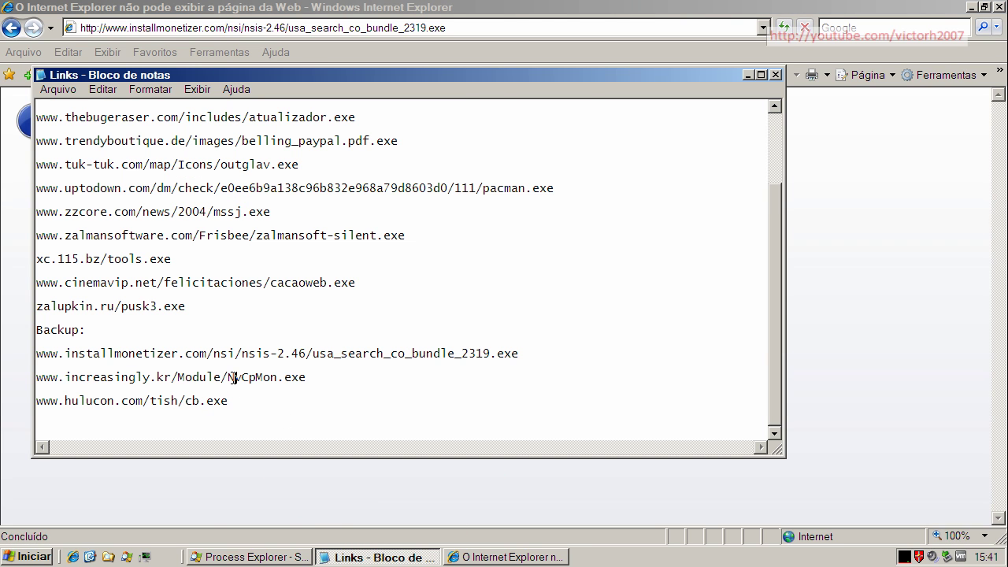
{"action": "double_click", "coordinate": [234, 377]}
{"action": "right_click", "coordinate": [234, 378]}
{"action": "left_click", "coordinate": [264, 423]}
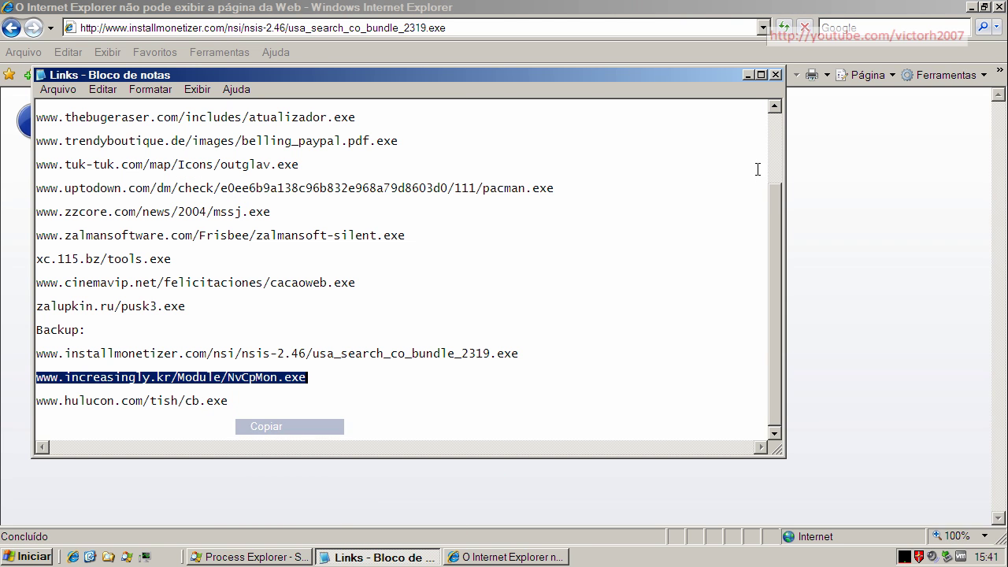
{"action": "left_click", "coordinate": [748, 74]}
{"action": "left_click", "coordinate": [334, 27]}
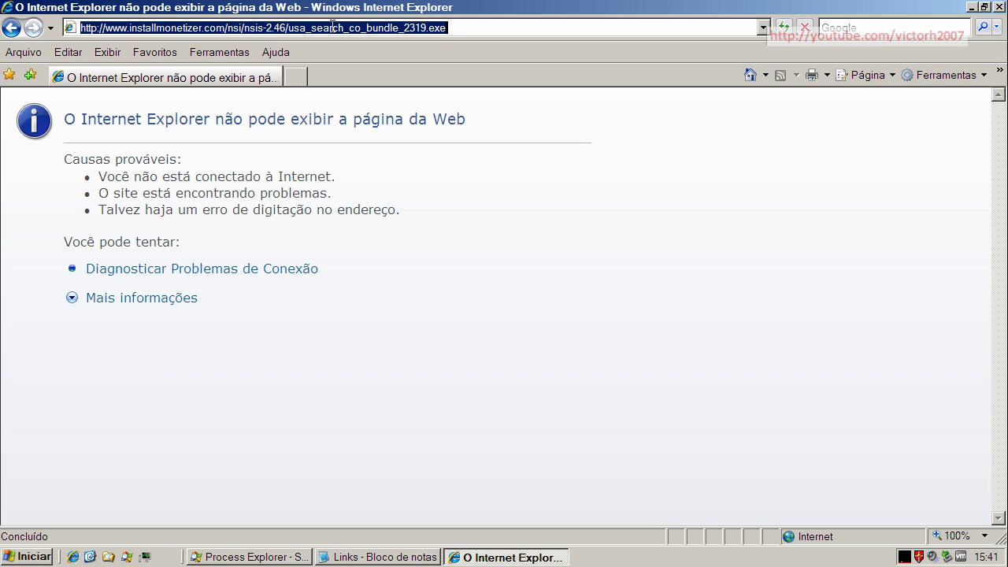
{"action": "key", "text": "ctrl+v"}
{"action": "key", "text": "Return"}
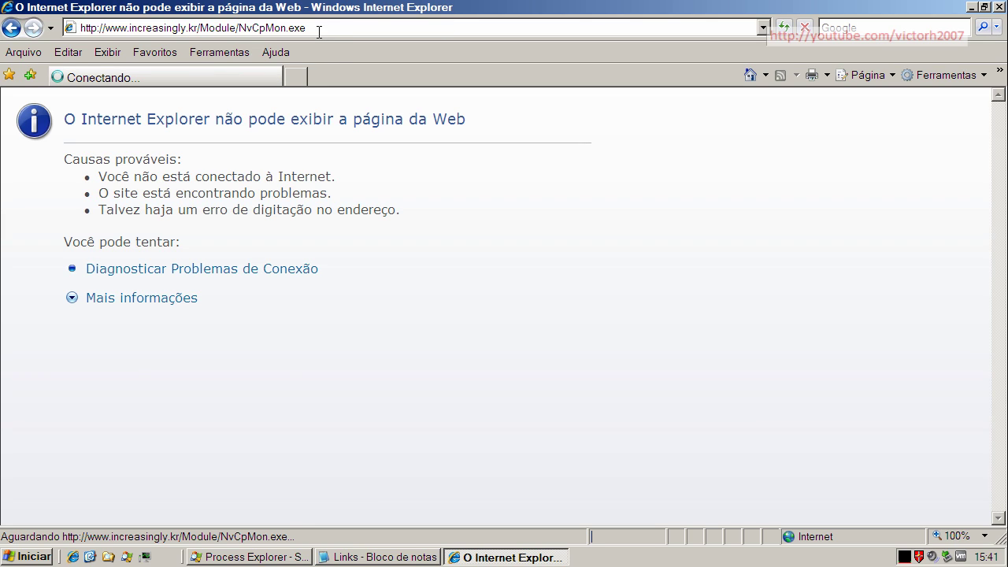
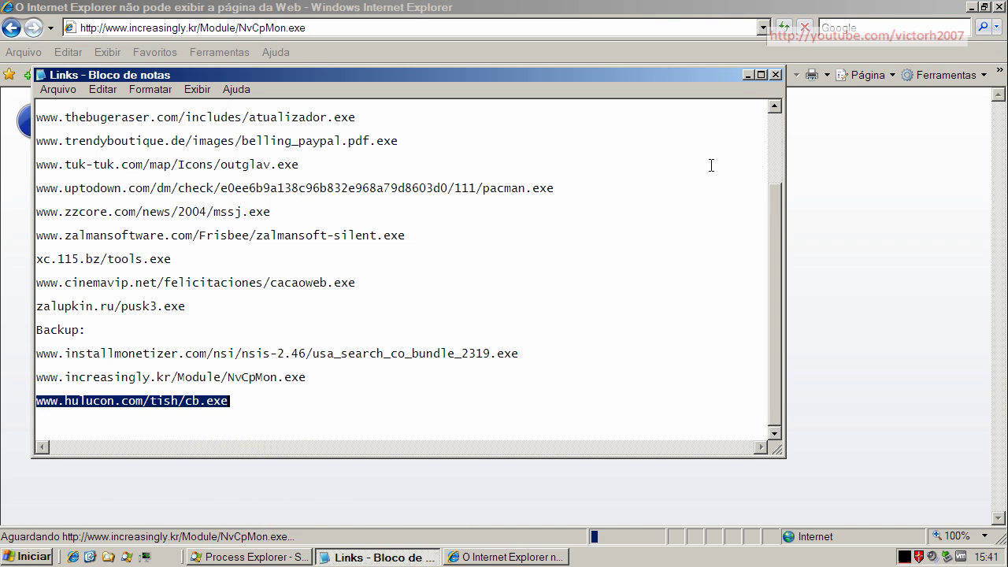
{"action": "left_click", "coordinate": [746, 74]}
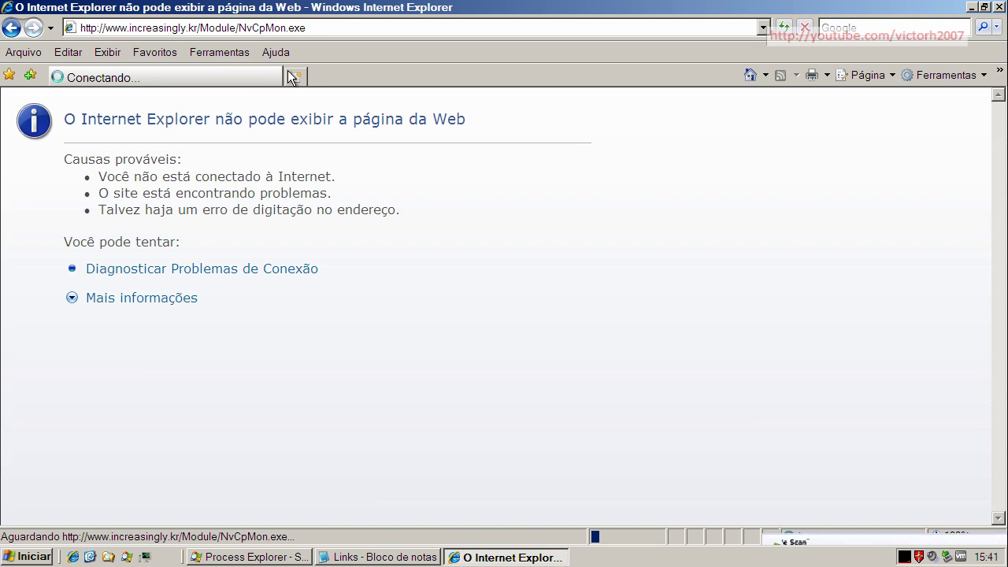
{"action": "left_click", "coordinate": [276, 77]}
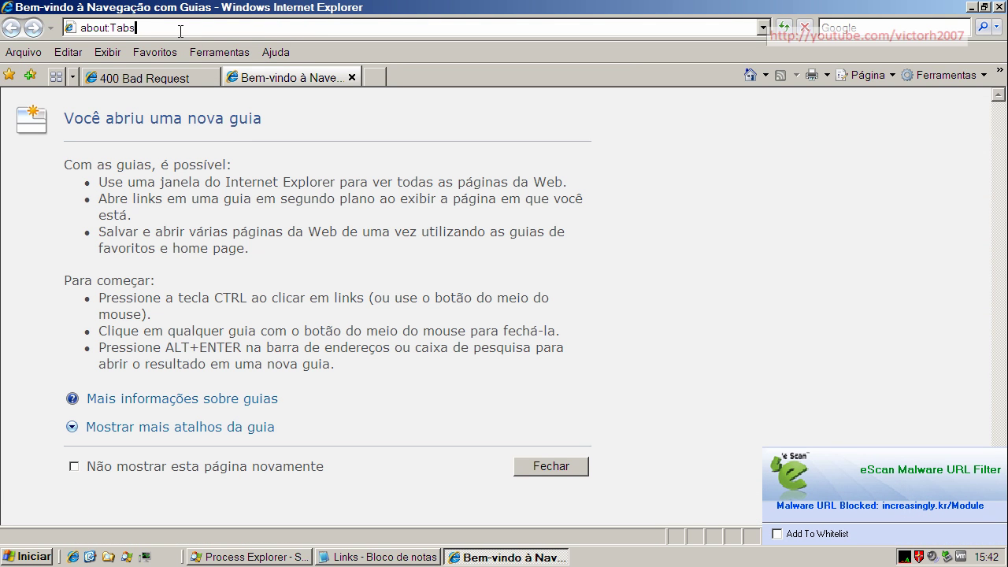
{"action": "left_click_drag", "start_coordinate": [143, 29], "coordinate": [82, 28]}
{"action": "type", "text": "http://www.hulucon.com/tish/cb.exe"}
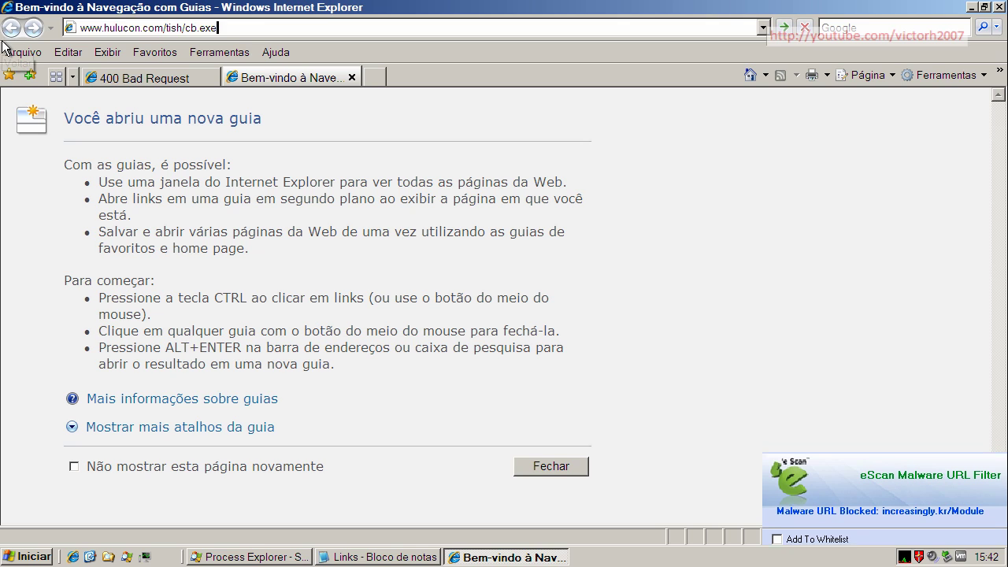
{"action": "key", "text": "Return"}
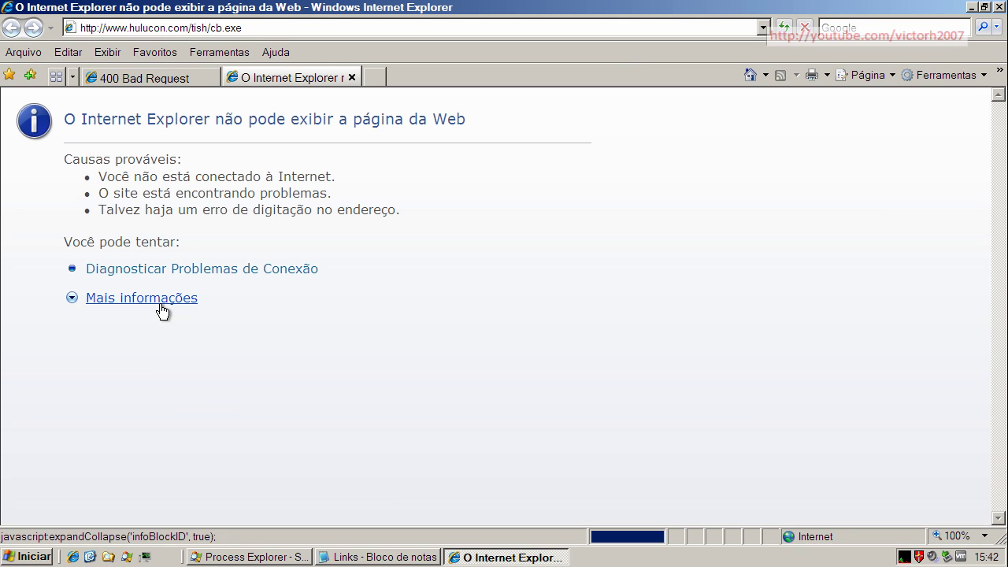
{"action": "left_click", "coordinate": [352, 78]}
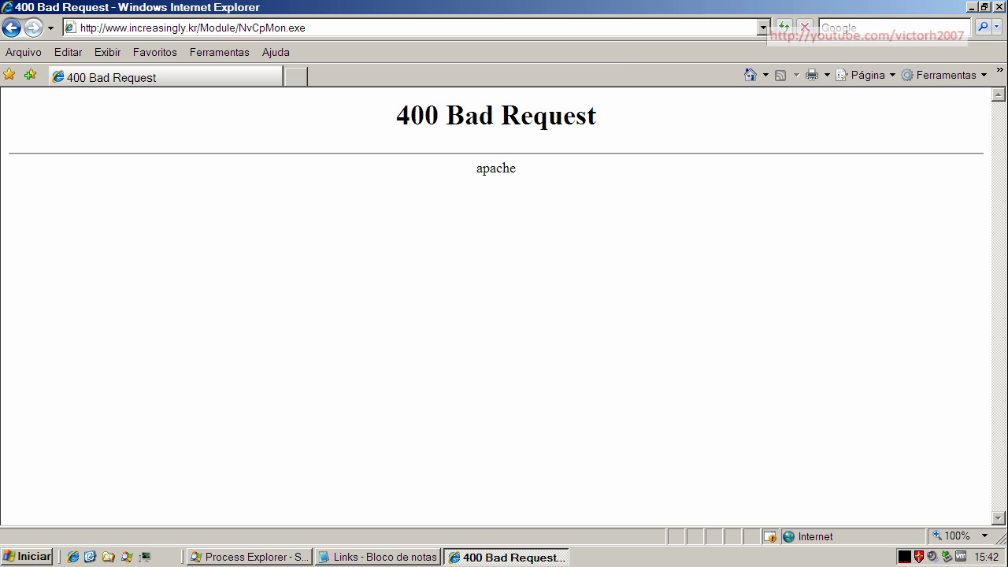
{"action": "left_click", "coordinate": [1000, 7]}
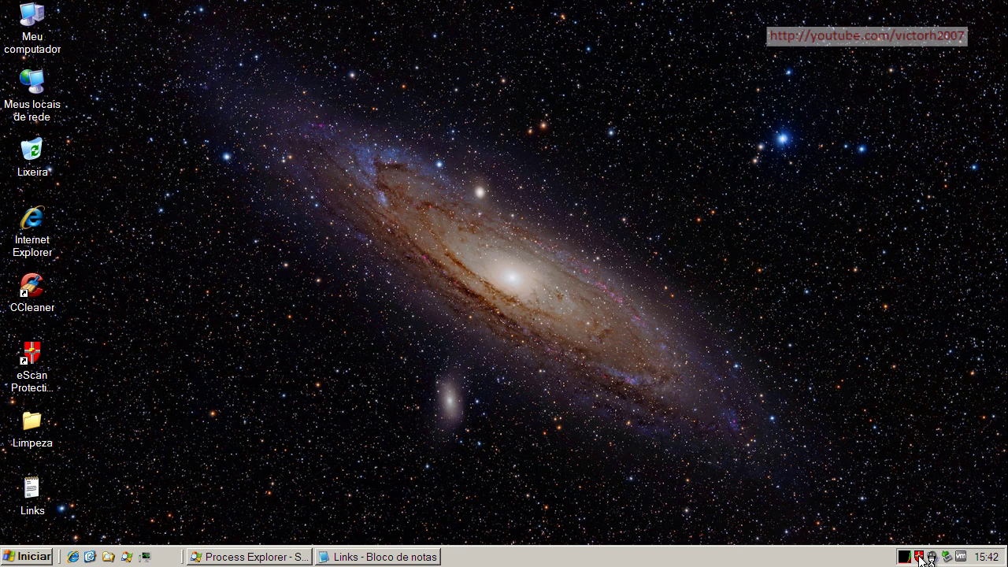
Step: Check the file antivirus status and reports in the eScan protection center and review the Links text file
{"action": "double_click", "coordinate": [920, 556]}
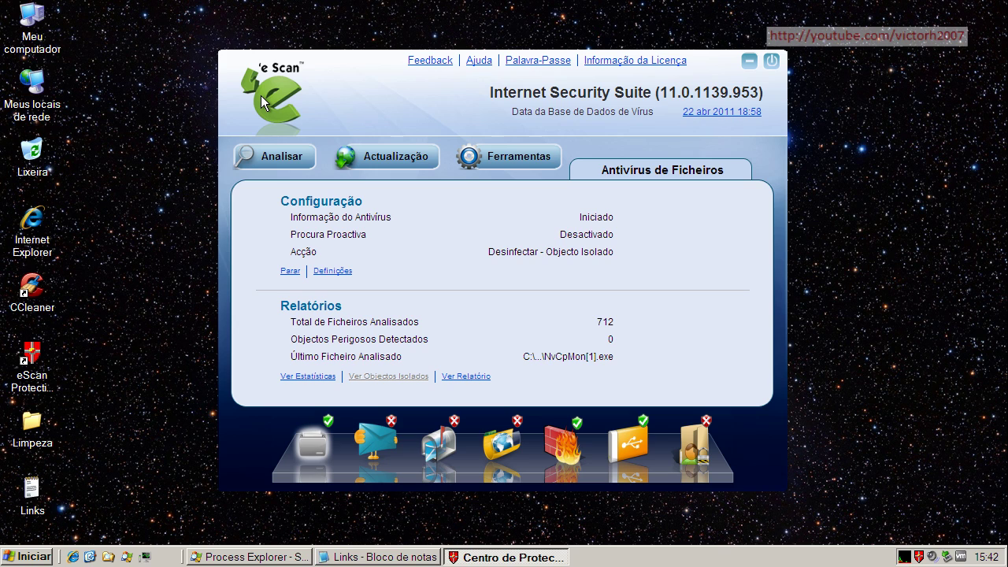
{"action": "left_click", "coordinate": [341, 562]}
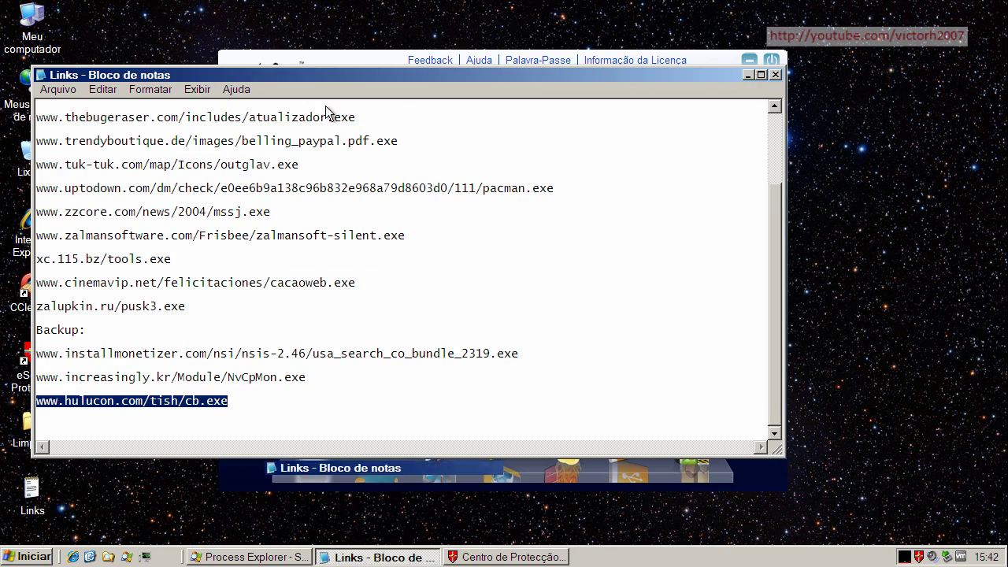
{"action": "left_click", "coordinate": [749, 75]}
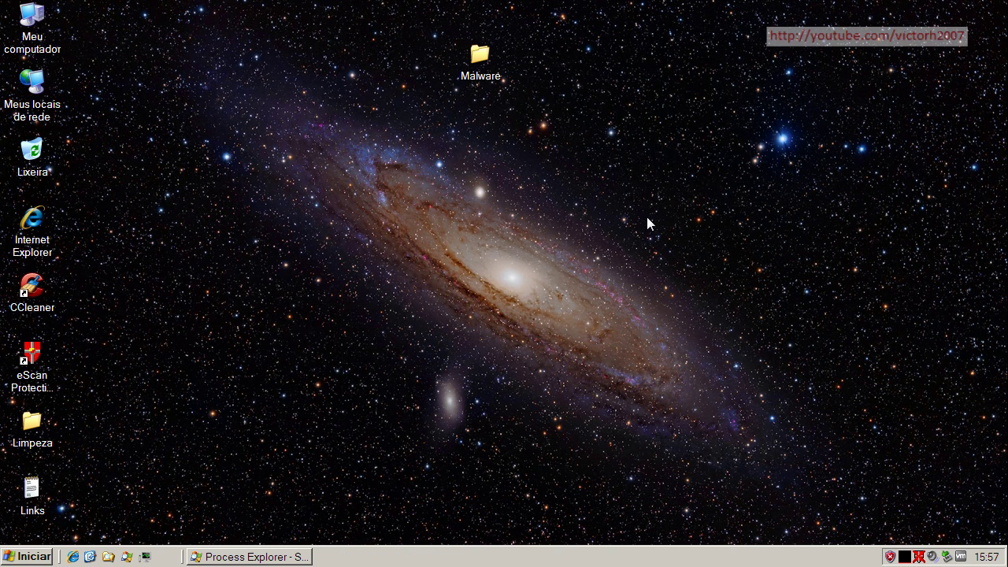
Step: View the contents of the Malware folder on the desktop, minimize it, and resume eScan protection
{"action": "double_click", "coordinate": [486, 60]}
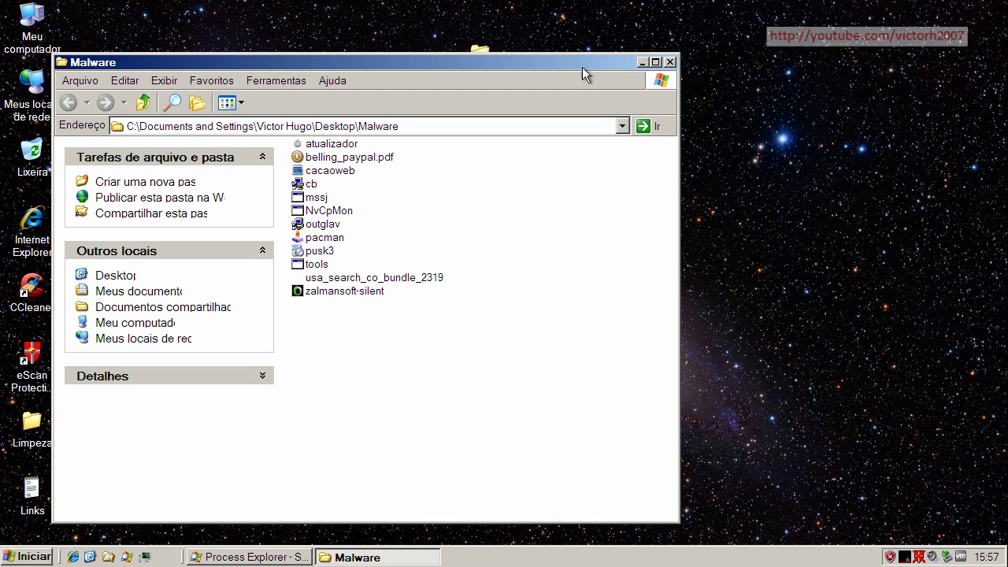
{"action": "left_click", "coordinate": [641, 63]}
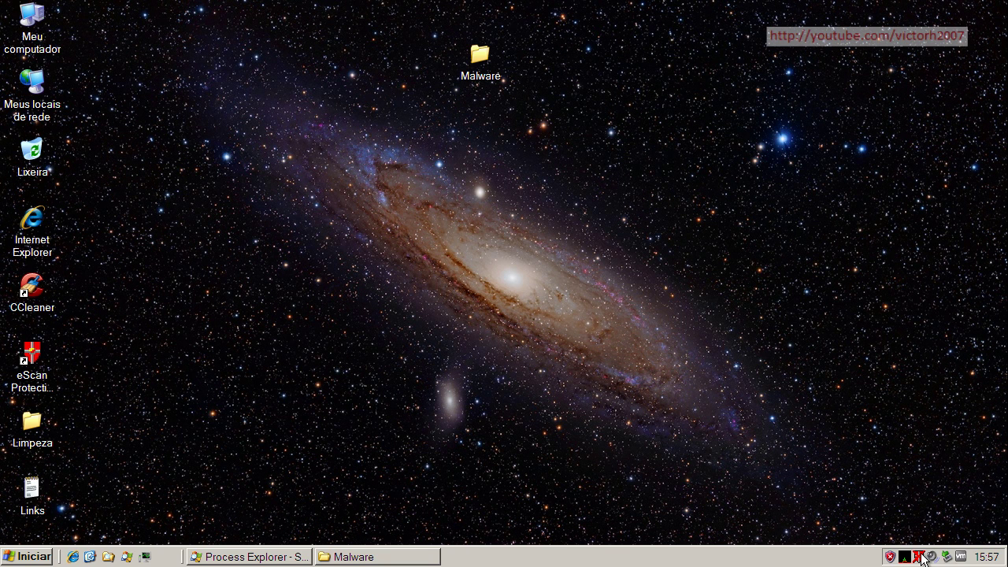
{"action": "right_click", "coordinate": [919, 557]}
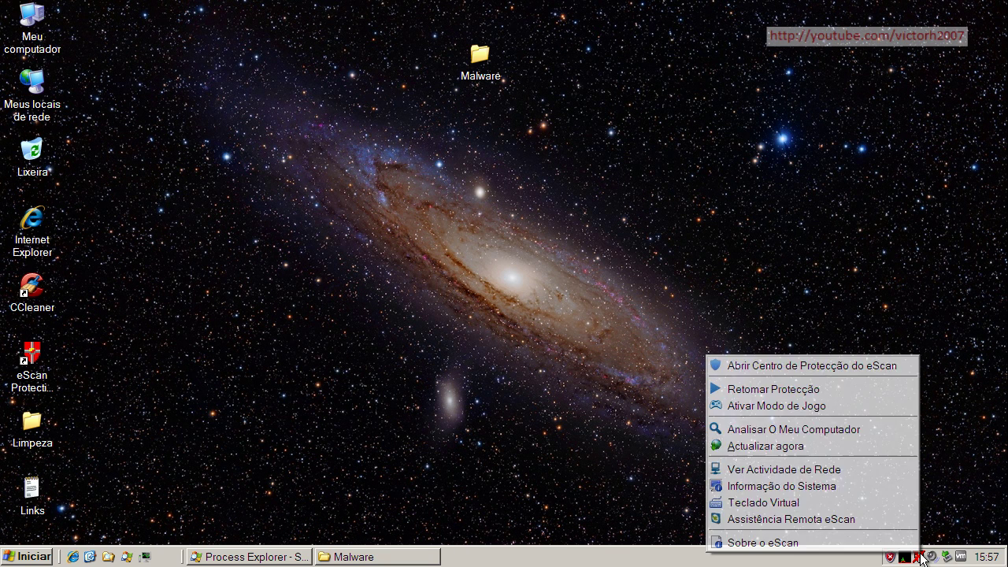
{"action": "left_click", "coordinate": [807, 390]}
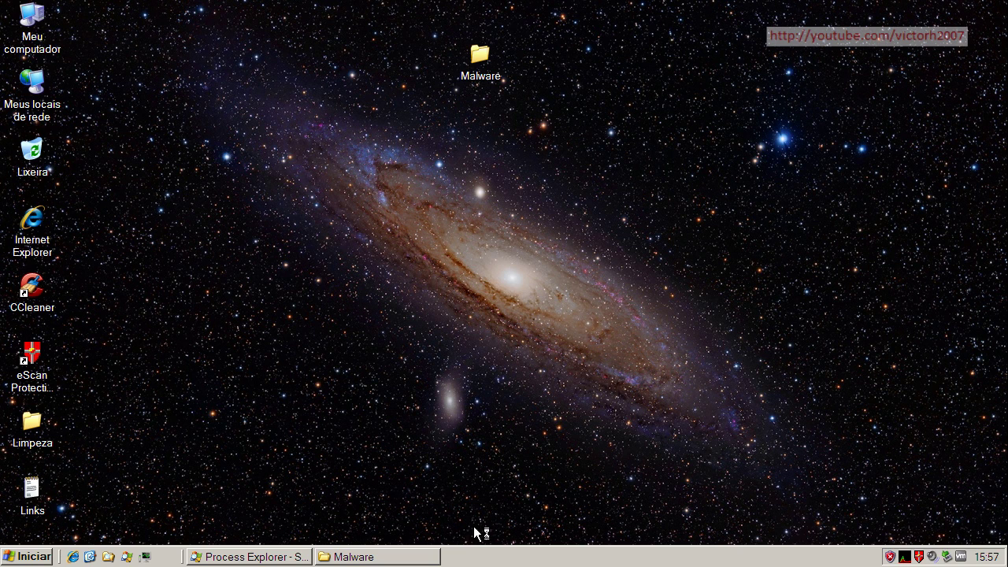
Step: Restore the Malware folder window, access the atualizador and zalmansoft-silent samples, and dismiss the eScan virus alert
{"action": "left_click", "coordinate": [428, 558]}
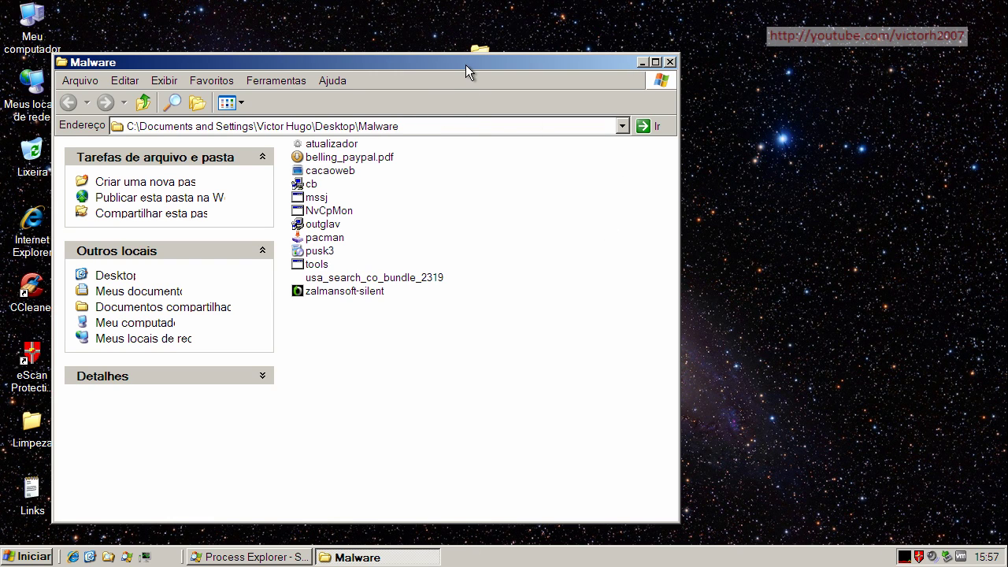
{"action": "left_click_drag", "start_coordinate": [465, 65], "coordinate": [511, 47]}
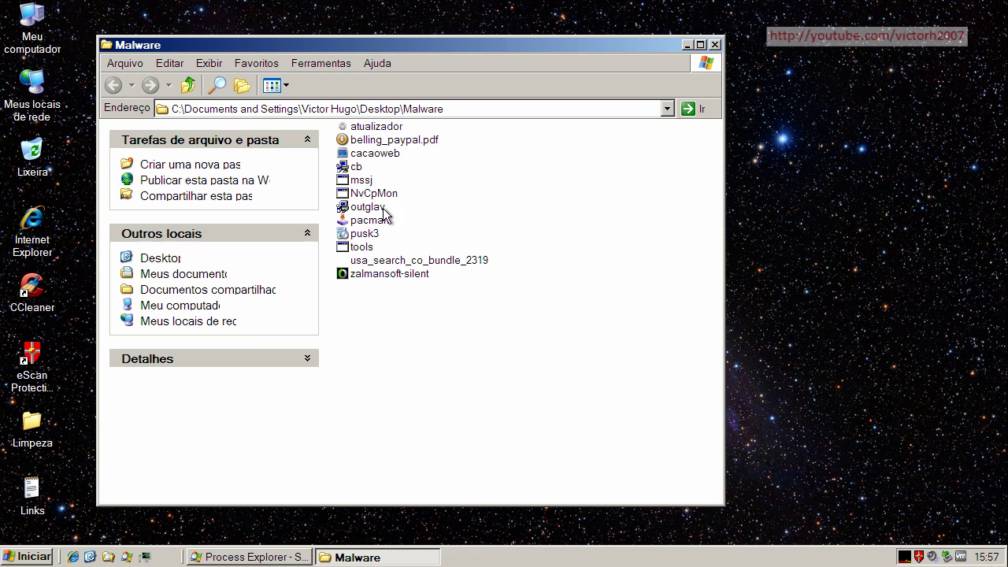
{"action": "left_click", "coordinate": [375, 131]}
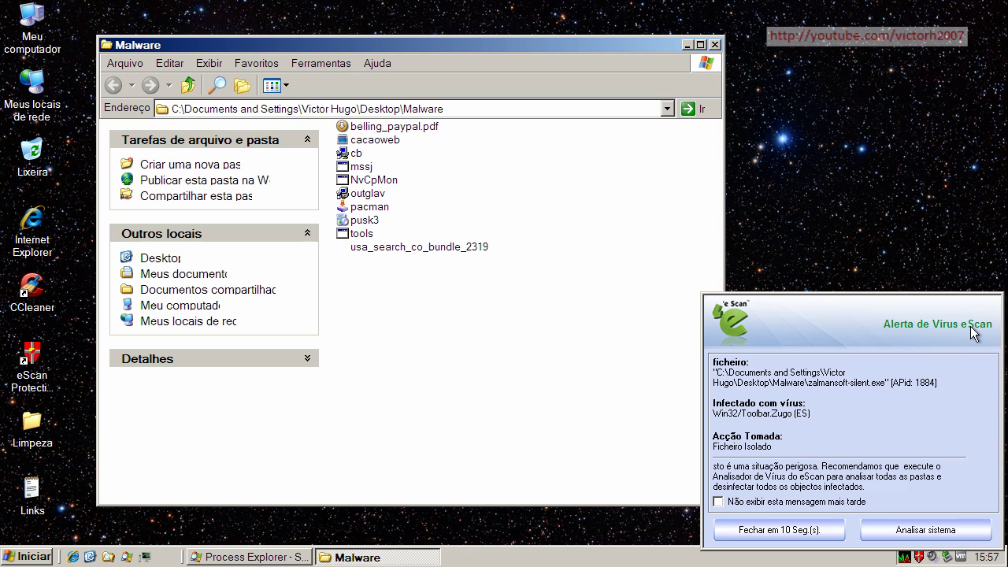
{"action": "left_click", "coordinate": [769, 535]}
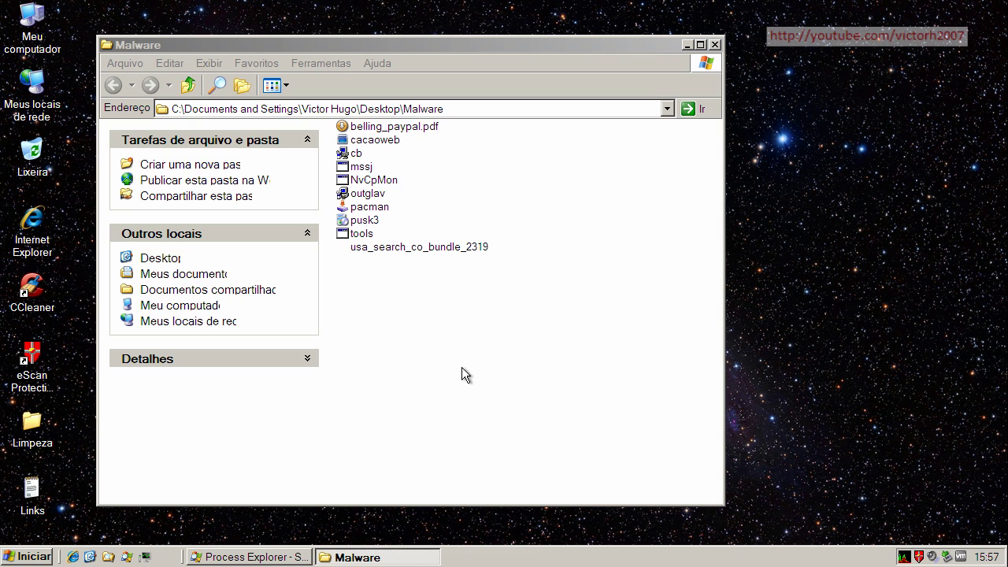
Step: Try to open the belling_paypal.pdf and cacaoweb samples, and dismiss the resulting eScan alert and Windows error
{"action": "left_click", "coordinate": [364, 130]}
{"action": "right_click", "coordinate": [363, 128]}
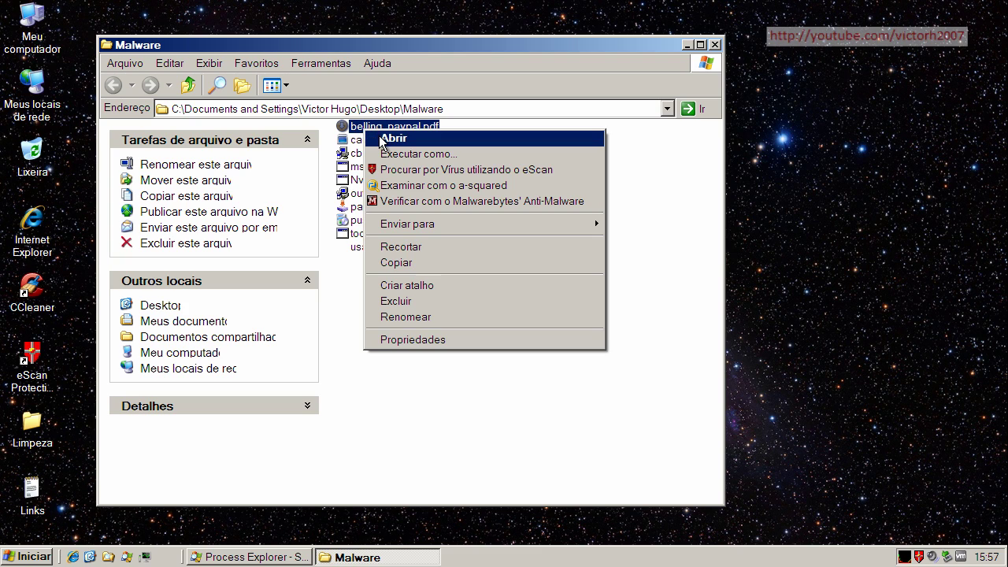
{"action": "left_click", "coordinate": [381, 139]}
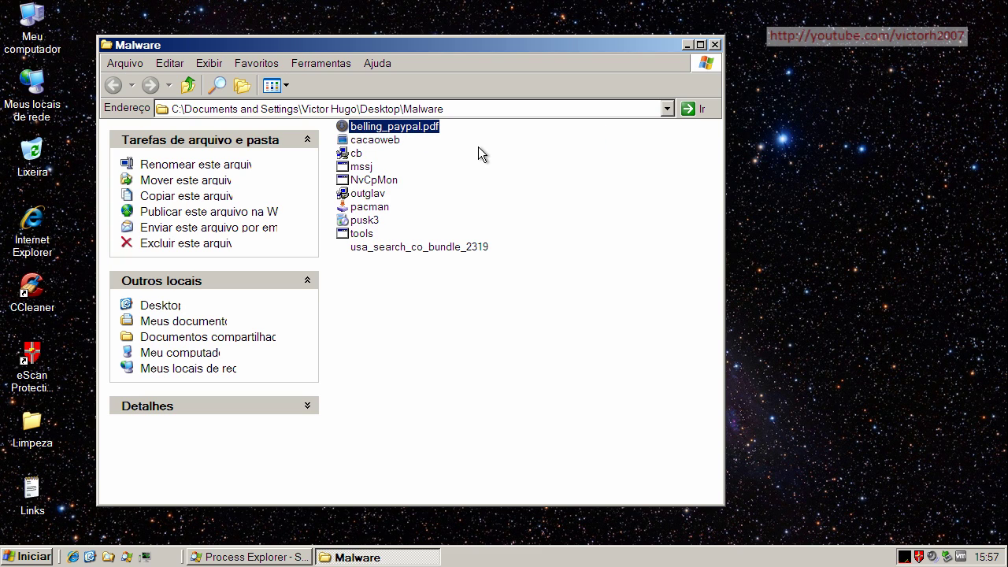
{"action": "right_click", "coordinate": [382, 144]}
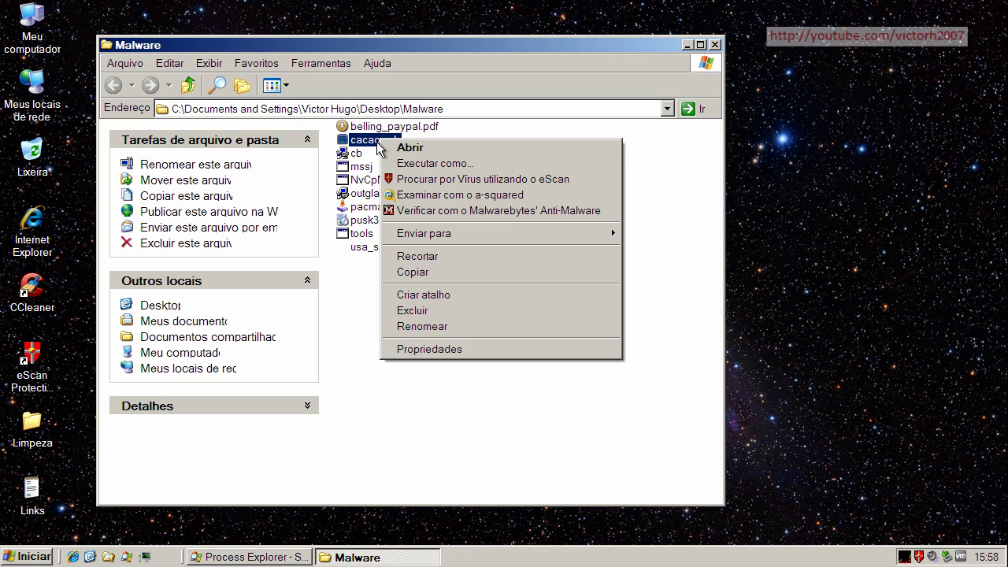
{"action": "left_click", "coordinate": [410, 148]}
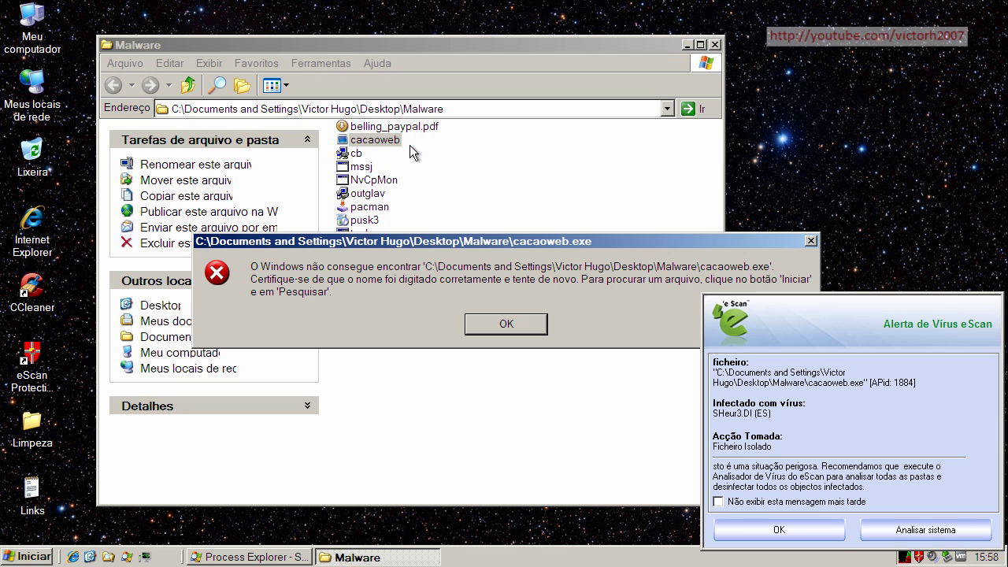
{"action": "left_click", "coordinate": [779, 530]}
{"action": "left_click", "coordinate": [472, 325]}
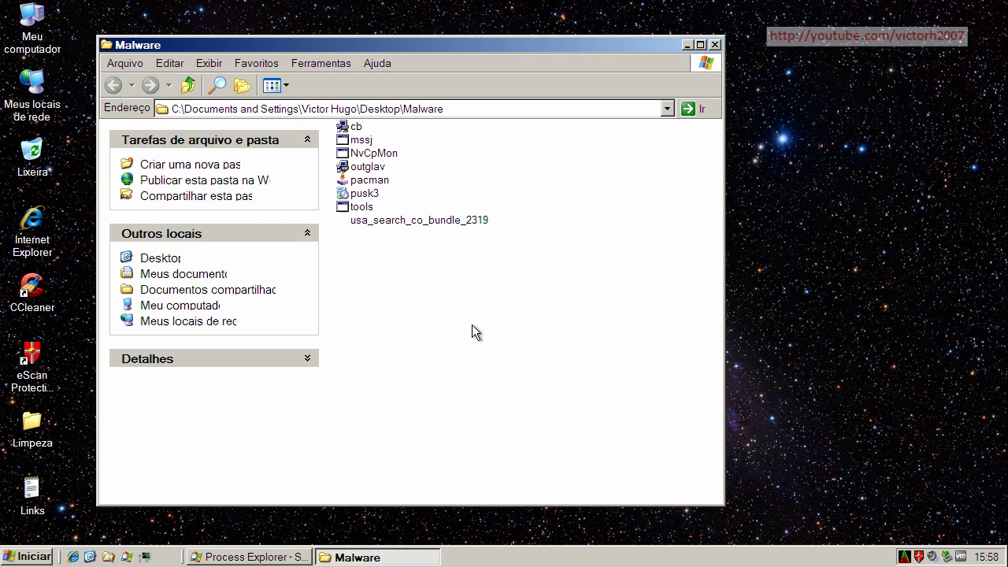
Step: Run the cb sample from the Malware folder despite the security warning and dismiss the eScan virus alert
{"action": "left_click", "coordinate": [356, 129]}
{"action": "right_click", "coordinate": [358, 129]}
{"action": "left_click", "coordinate": [373, 133]}
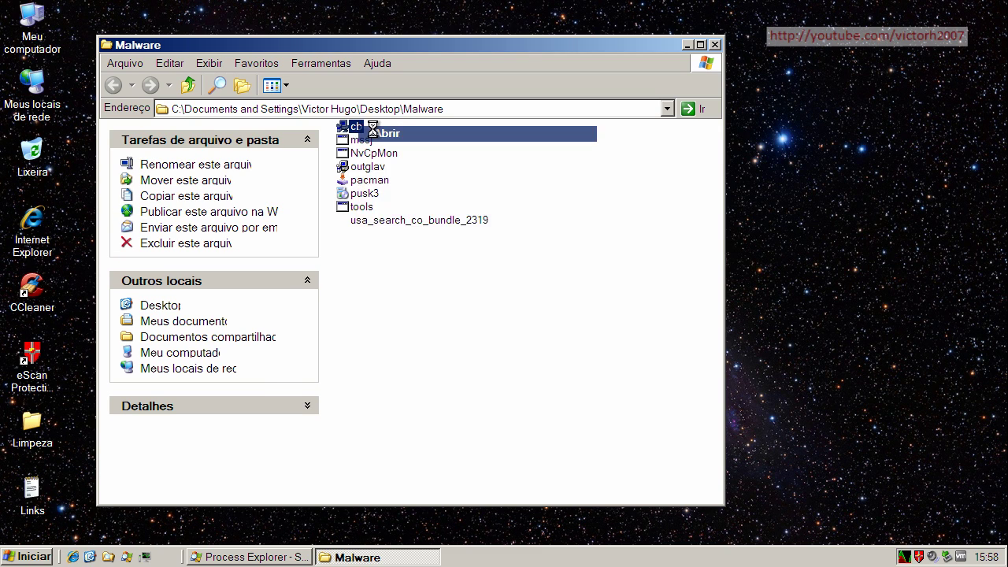
{"action": "left_click", "coordinate": [553, 288]}
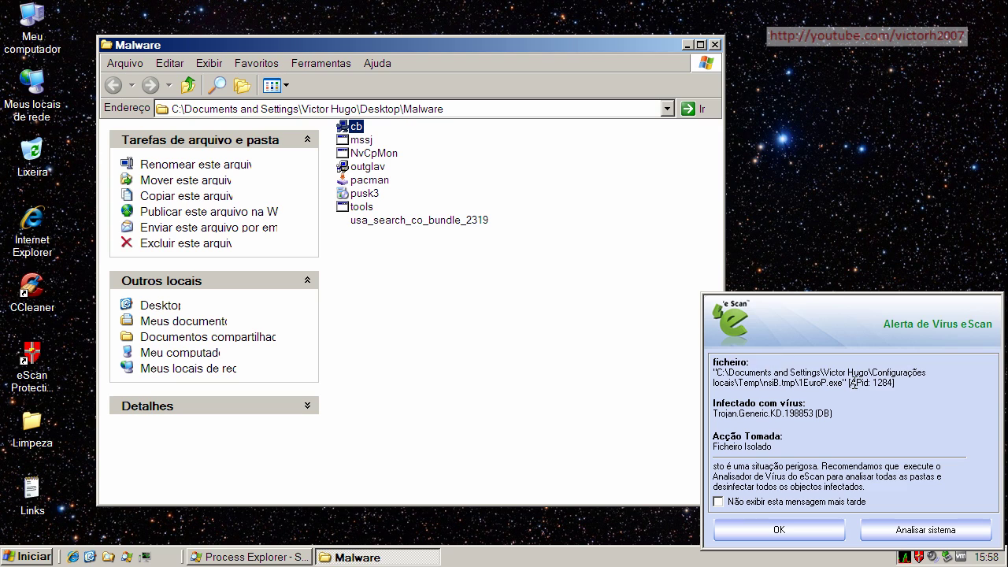
{"action": "left_click", "coordinate": [801, 530]}
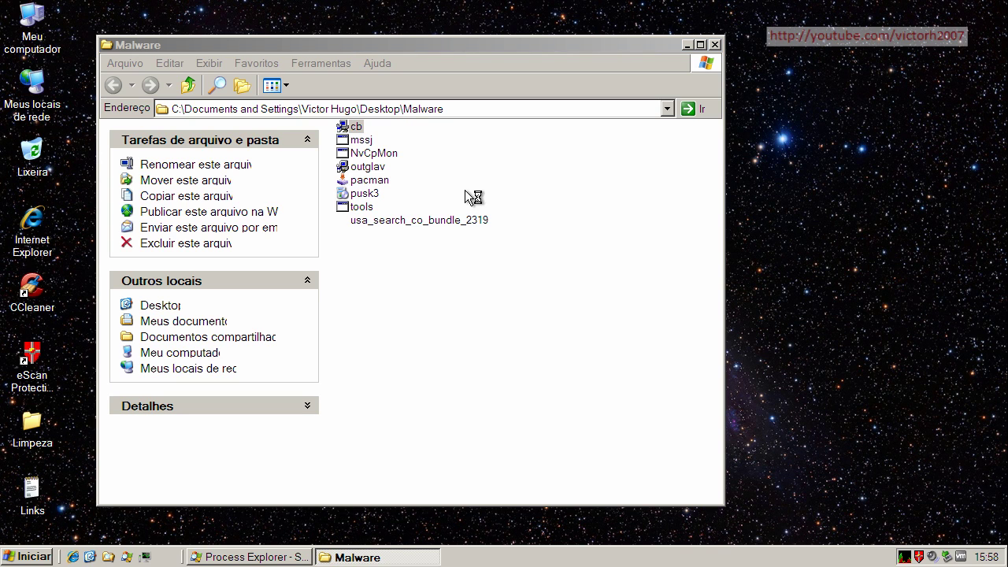
Step: Try to open the mssj sample, dismiss its eScan alert, and access the NvCpMon sample
{"action": "right_click", "coordinate": [372, 143]}
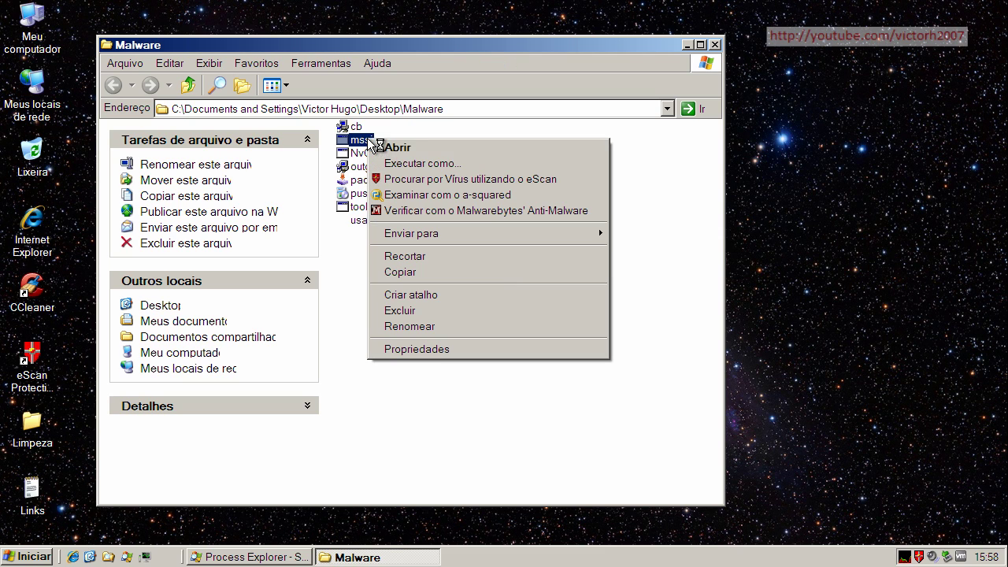
{"action": "left_click", "coordinate": [396, 148]}
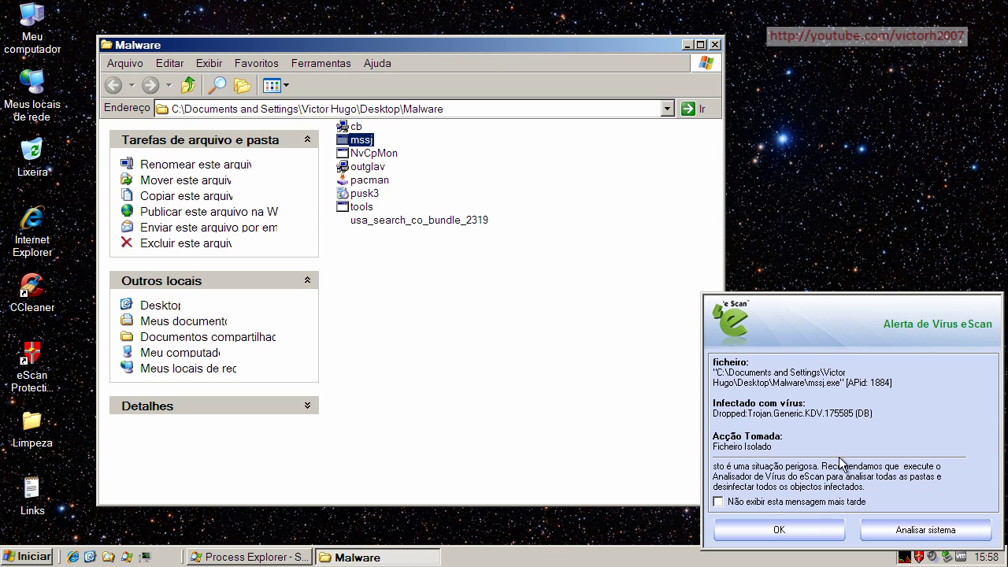
{"action": "left_click", "coordinate": [801, 531]}
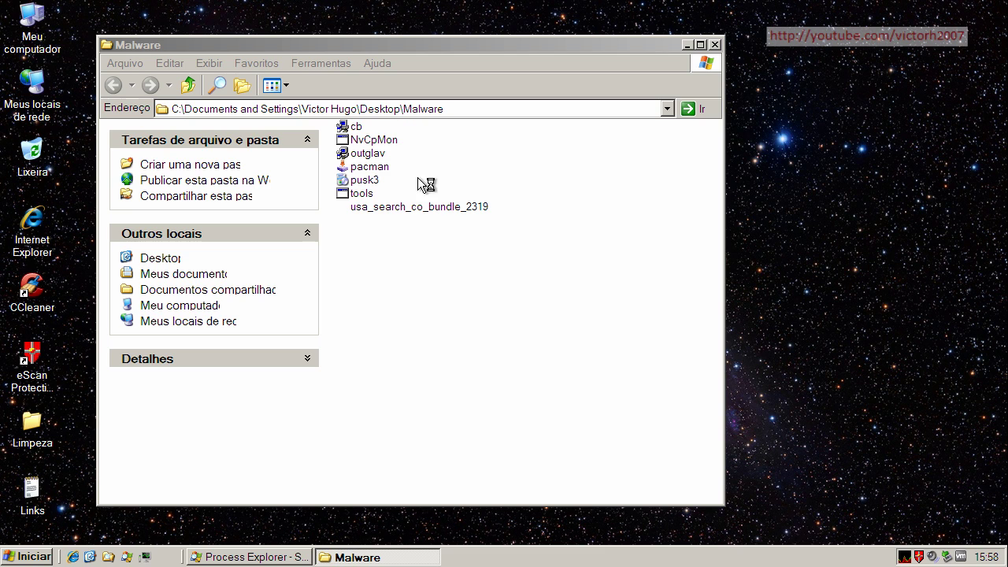
{"action": "left_click", "coordinate": [361, 138]}
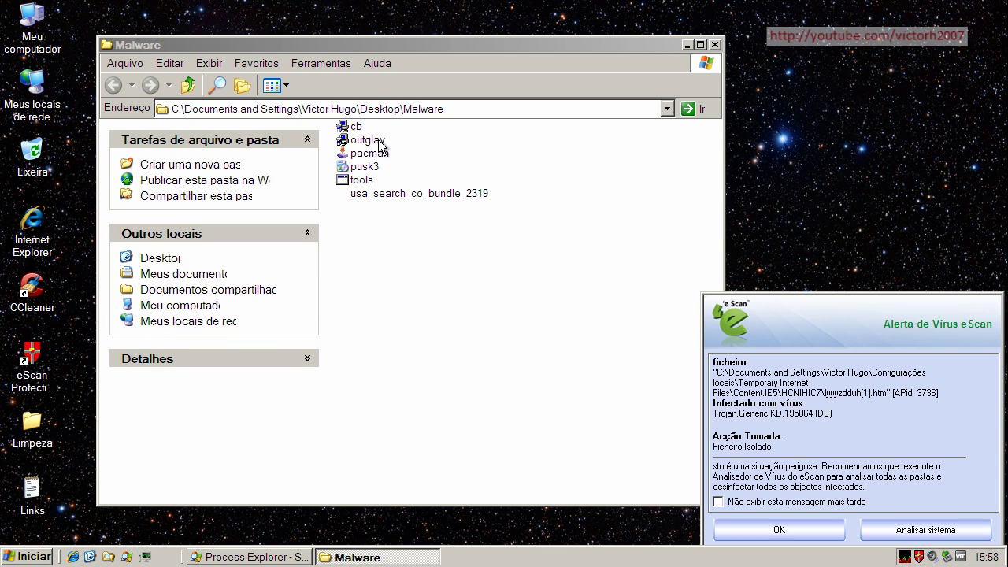
Step: Run the cb sample a second time and dismiss both eScan alerts about temporary internet files
{"action": "right_click", "coordinate": [357, 128]}
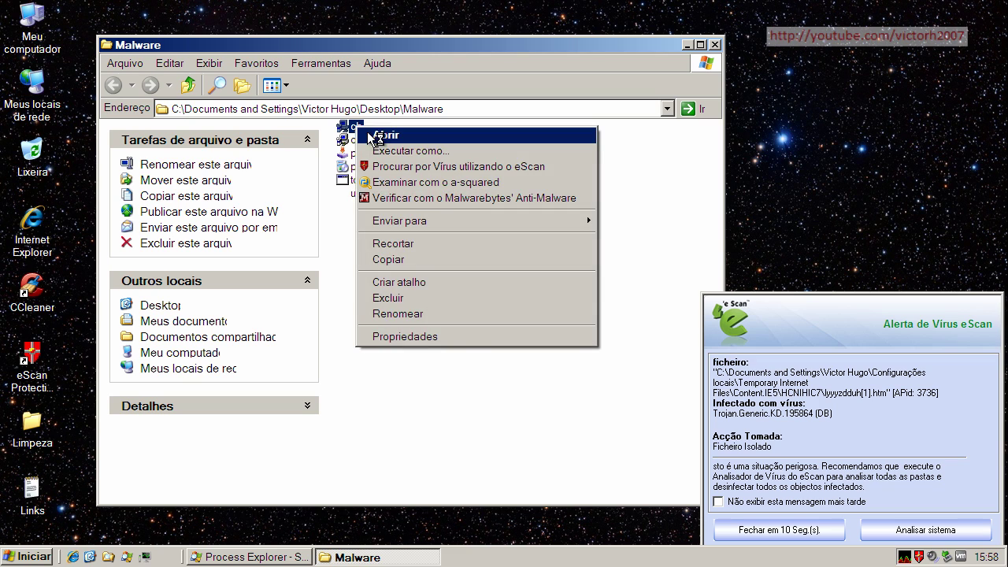
{"action": "left_click", "coordinate": [376, 138]}
{"action": "left_click", "coordinate": [567, 354]}
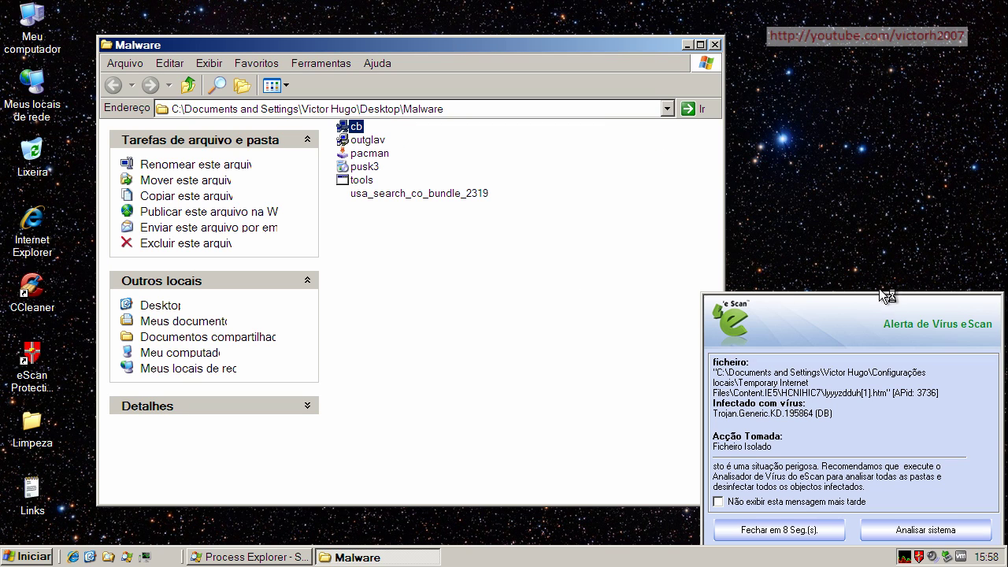
{"action": "left_click", "coordinate": [784, 530]}
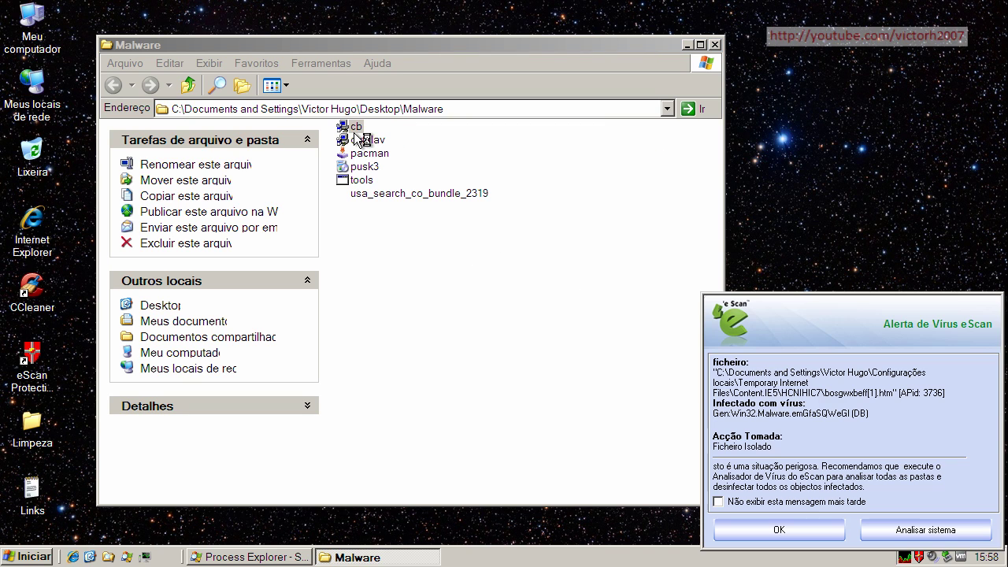
{"action": "left_click", "coordinate": [768, 528]}
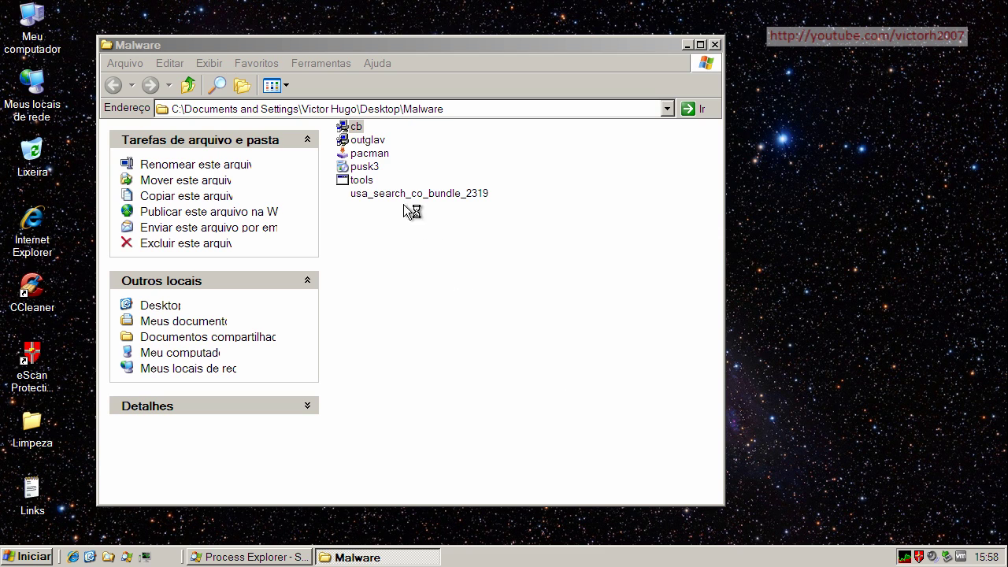
Step: Access the outglav and pacman samples in the Malware folder and dismiss their eScan virus alerts
{"action": "left_click", "coordinate": [369, 143]}
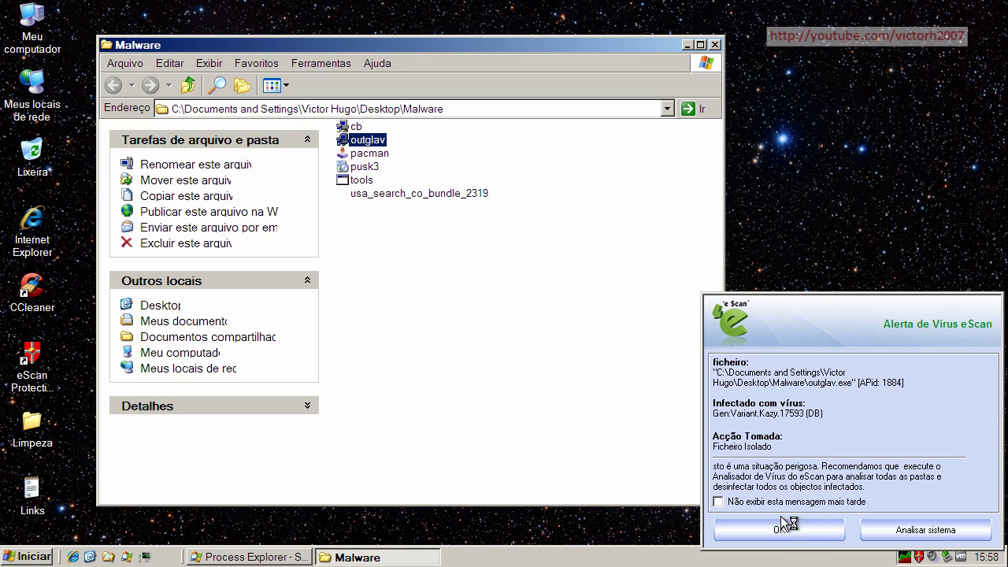
{"action": "left_click", "coordinate": [788, 525]}
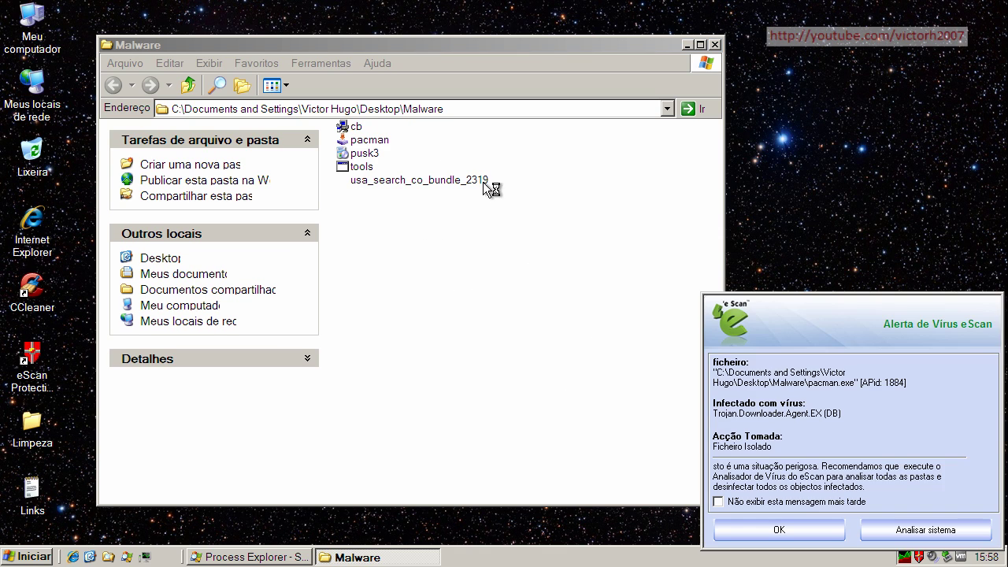
{"action": "left_click", "coordinate": [788, 528]}
Step: Run the pusk3 and tools samples, dismiss the eScan alert, and close the Windows Security Center window
{"action": "double_click", "coordinate": [362, 140]}
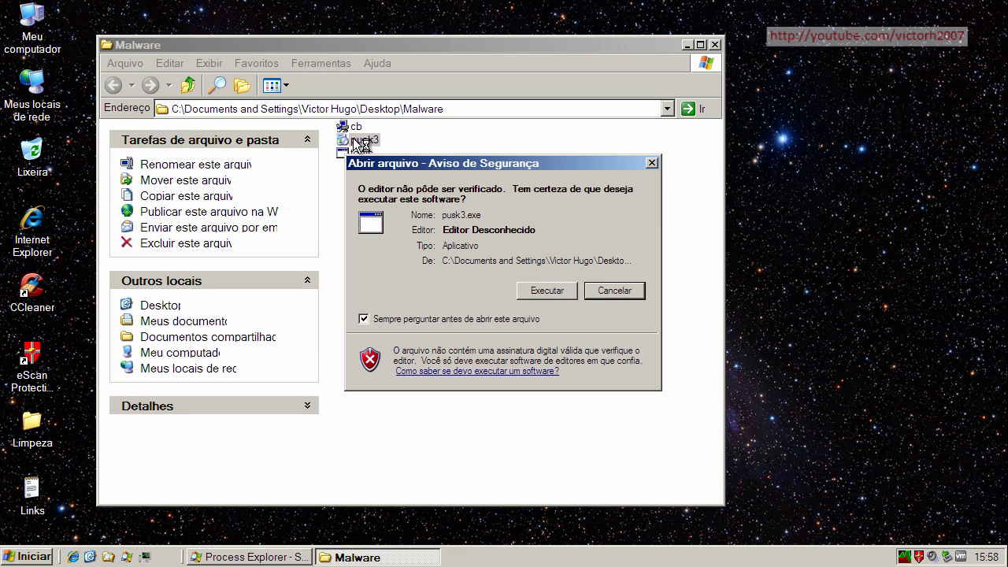
{"action": "left_click", "coordinate": [555, 294]}
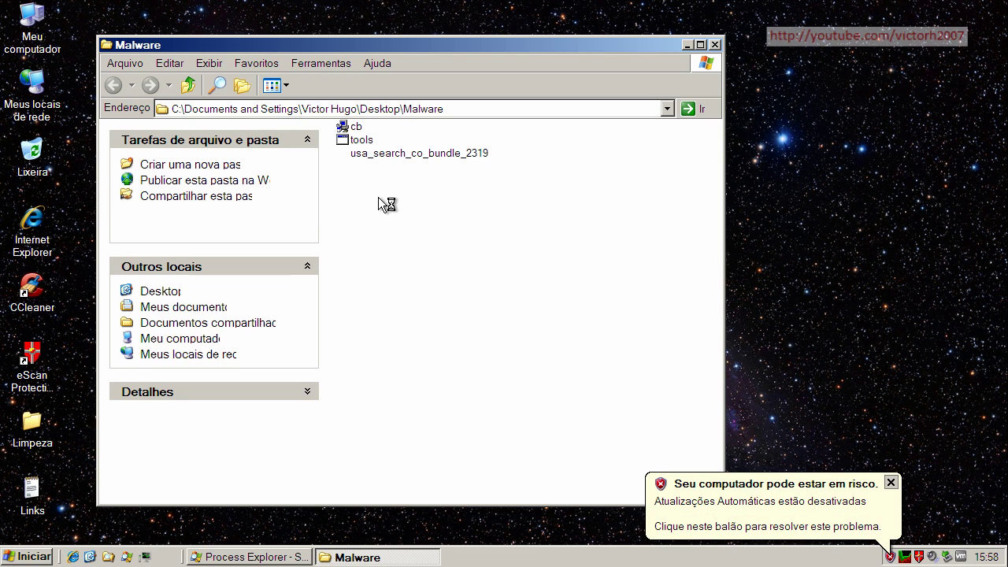
{"action": "double_click", "coordinate": [364, 141]}
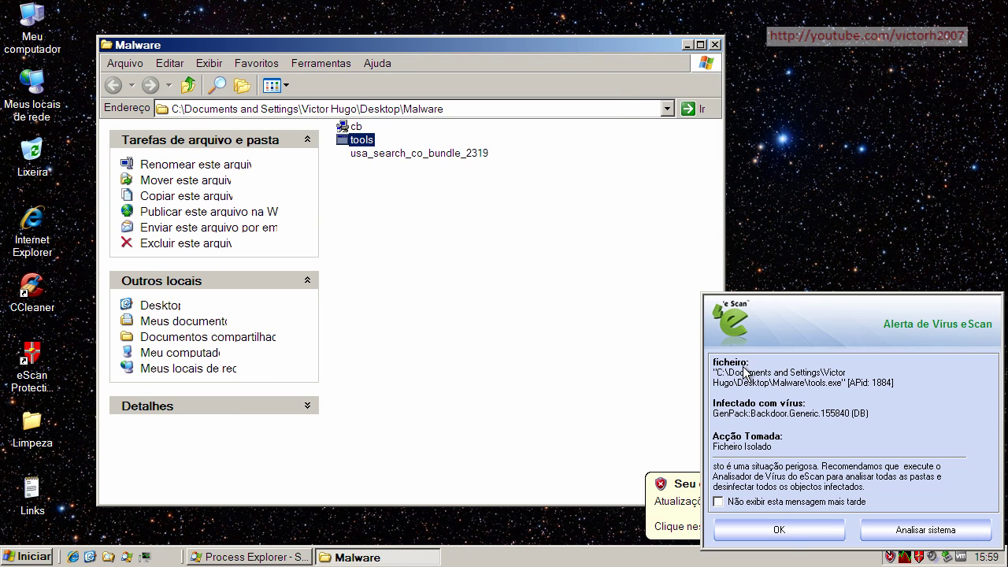
{"action": "left_click", "coordinate": [778, 530]}
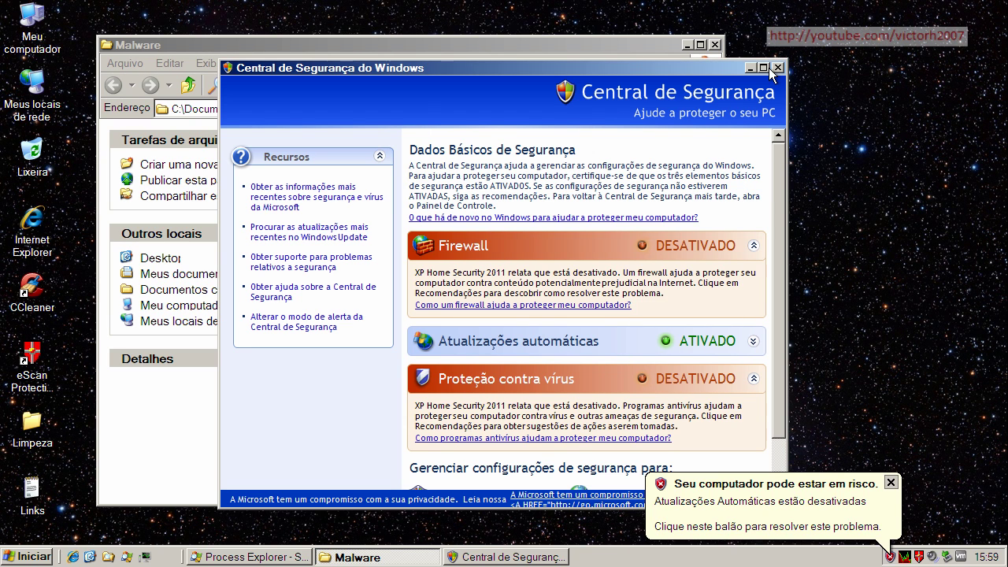
{"action": "left_click", "coordinate": [778, 68]}
Step: Run the cb sample once more, dismiss the eScan alert and crash messages, and close the XP Home Security 2011 window
{"action": "double_click", "coordinate": [349, 128]}
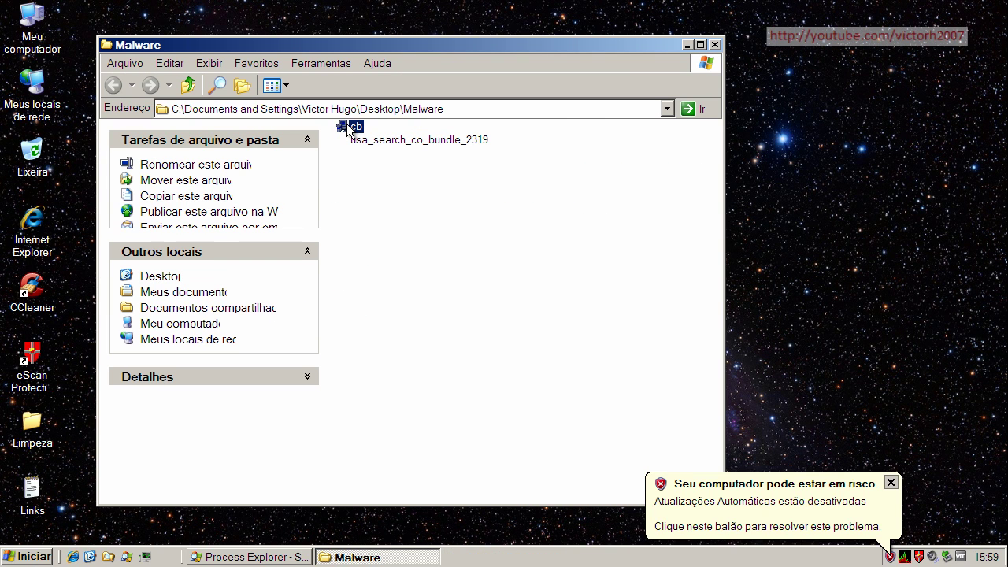
{"action": "left_click", "coordinate": [559, 293]}
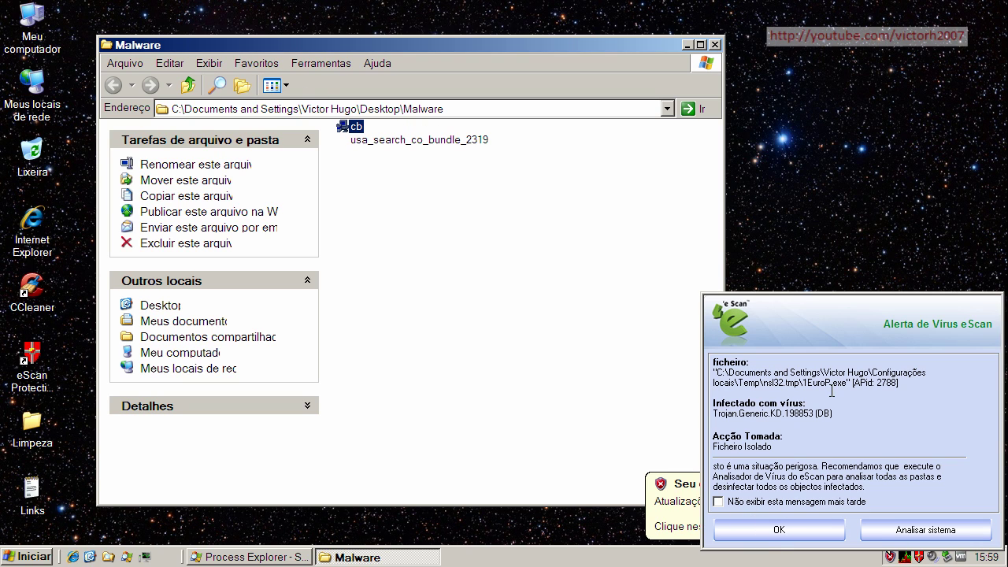
{"action": "left_click", "coordinate": [753, 530]}
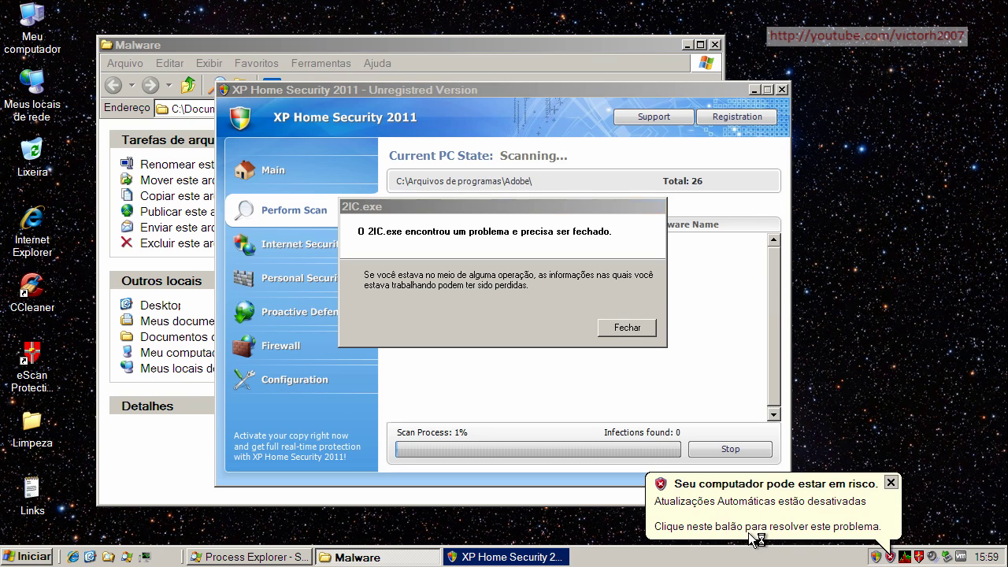
{"action": "left_click", "coordinate": [621, 334]}
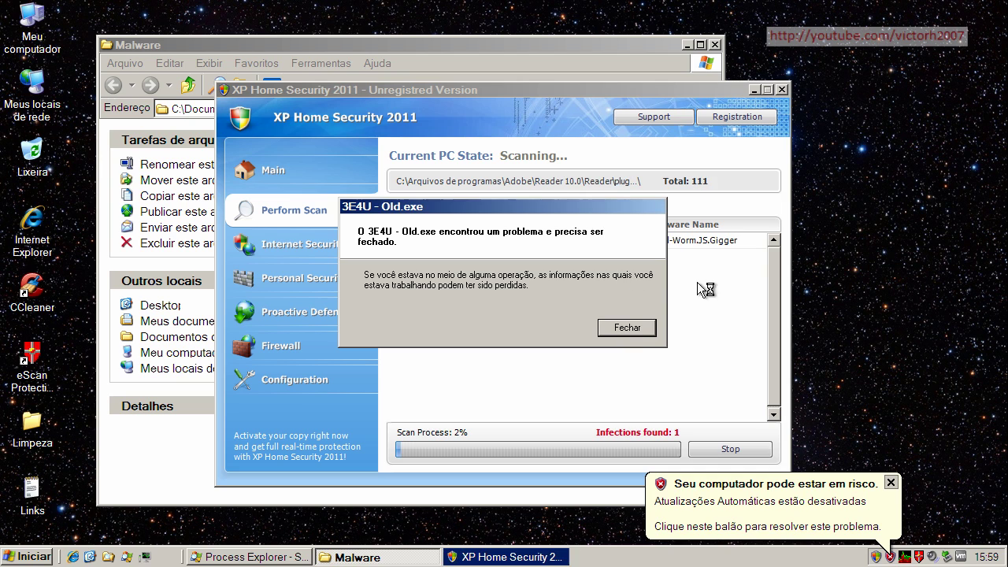
{"action": "left_click", "coordinate": [627, 327]}
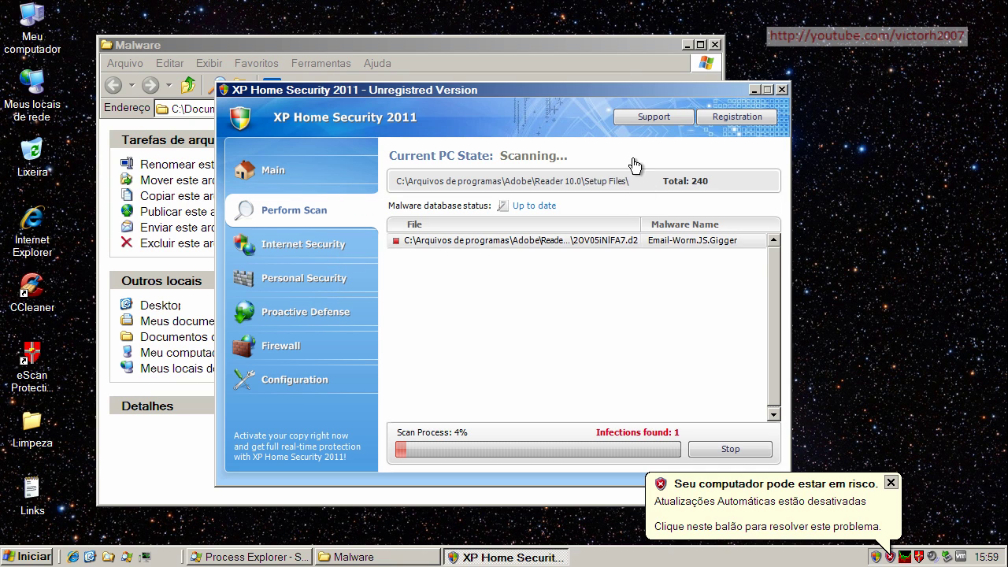
{"action": "left_click", "coordinate": [782, 89]}
Step: Run the usa_search_co_bundle_2319 sample past the security warning and close the Malware folder
{"action": "double_click", "coordinate": [364, 140]}
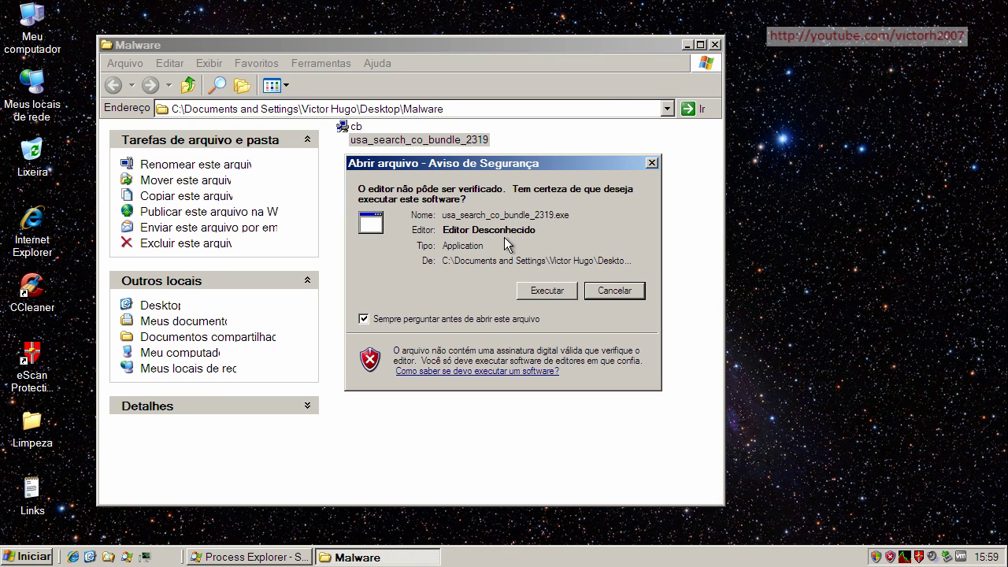
{"action": "left_click", "coordinate": [543, 297]}
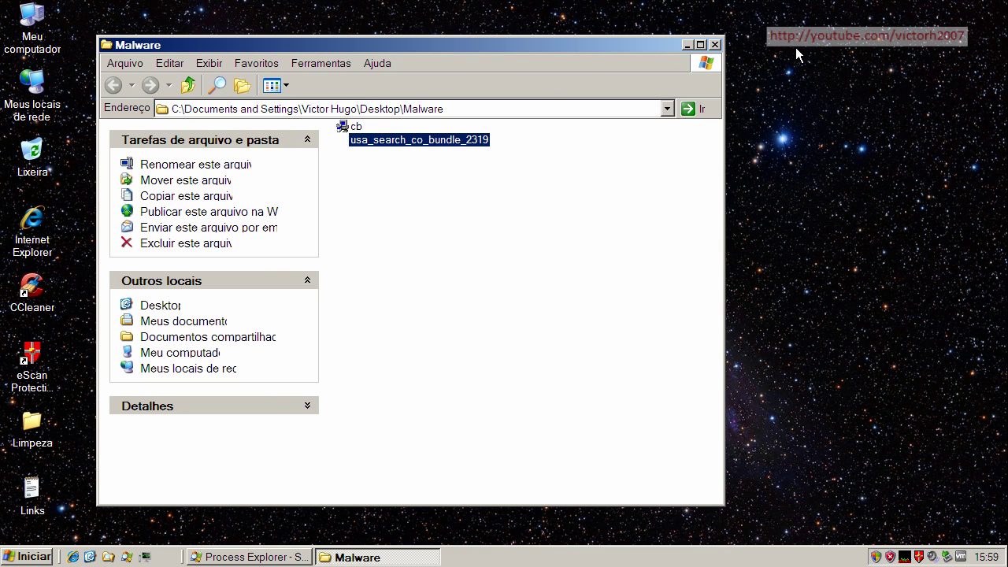
{"action": "left_click", "coordinate": [716, 45]}
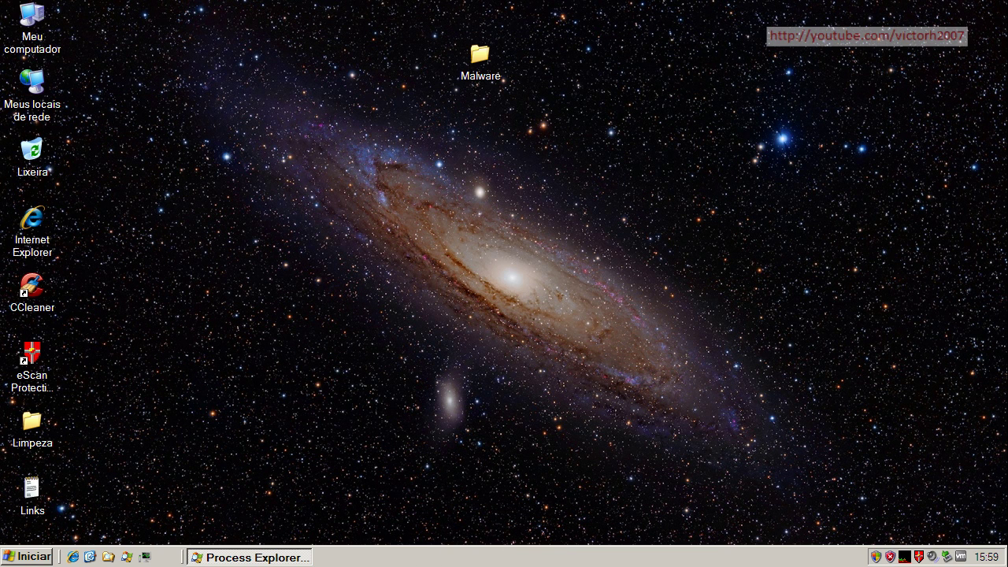
Step: Run an eScan virus scan of the computer from its protection center, then close the finished scan and the eScan window
{"action": "left_click", "coordinate": [920, 556]}
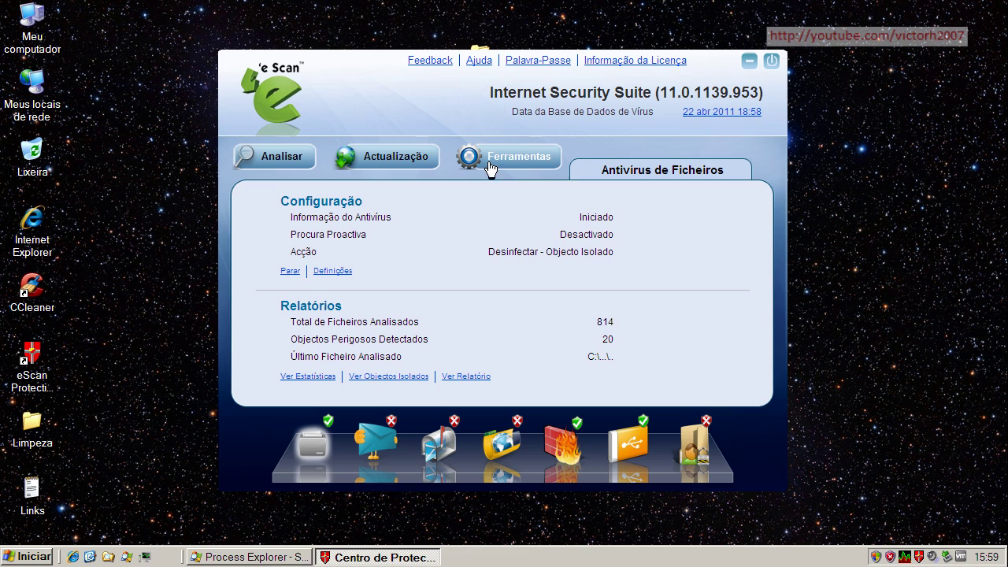
{"action": "left_click", "coordinate": [299, 160]}
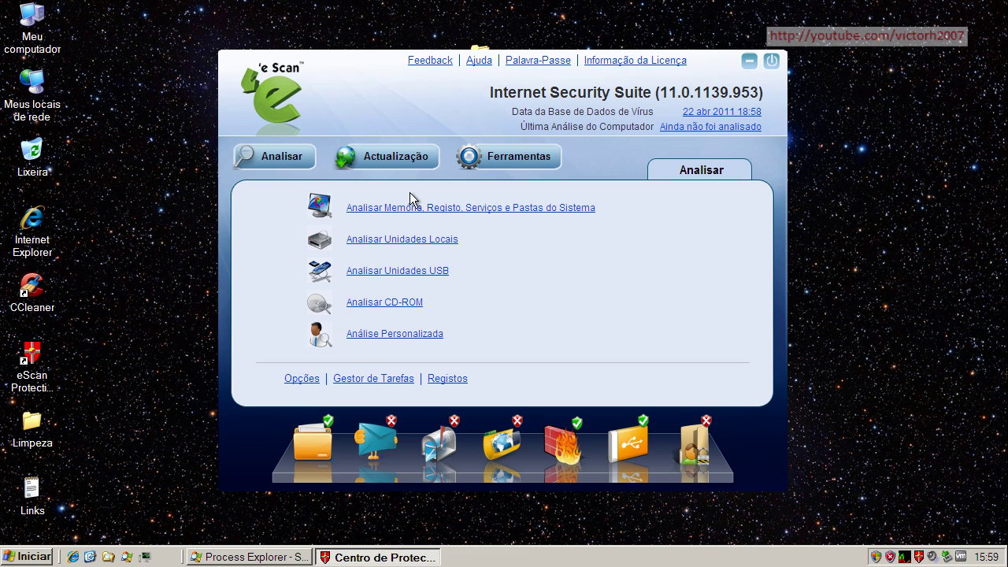
{"action": "left_click", "coordinate": [701, 127]}
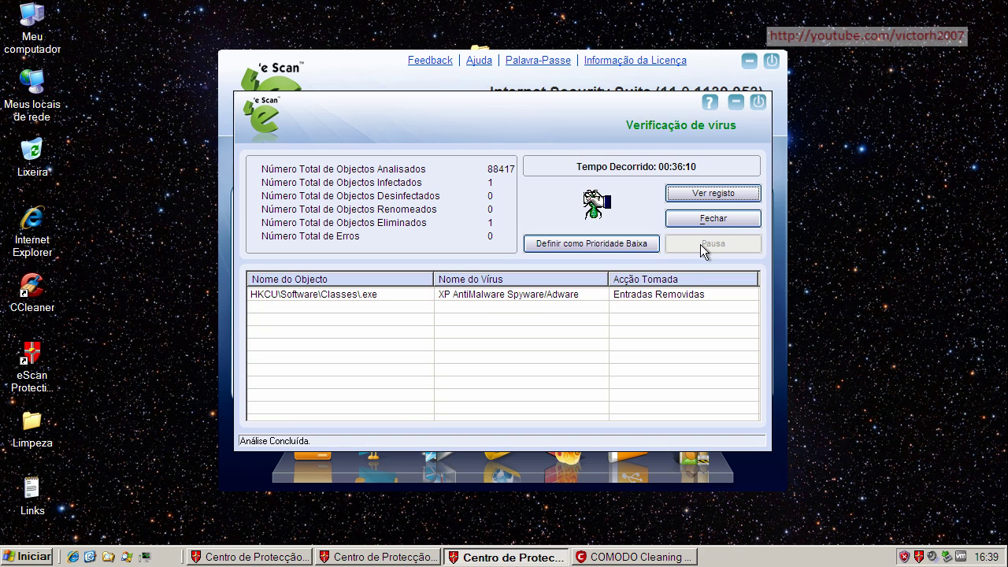
{"action": "left_click", "coordinate": [717, 222]}
{"action": "left_click", "coordinate": [720, 221]}
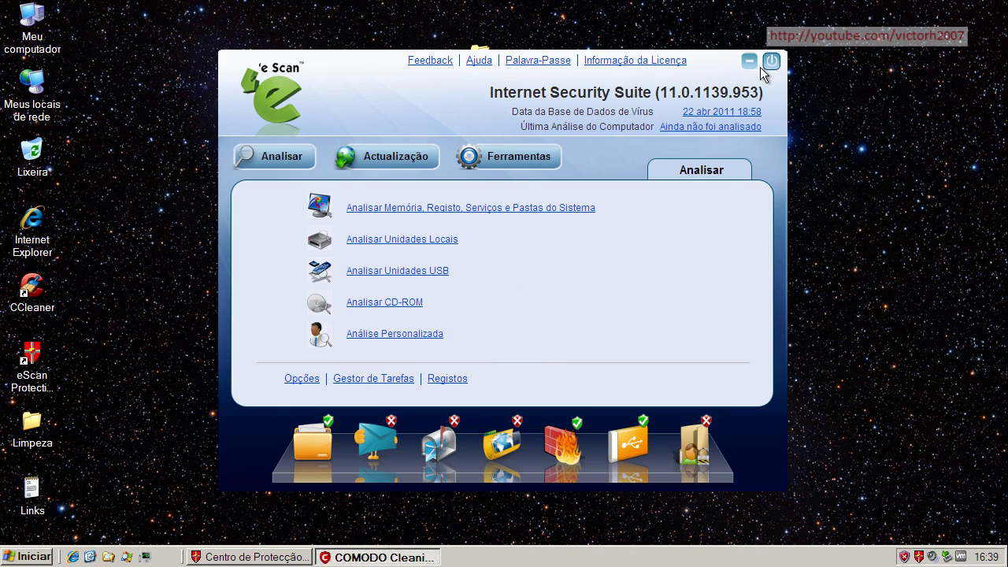
{"action": "left_click", "coordinate": [574, 229]}
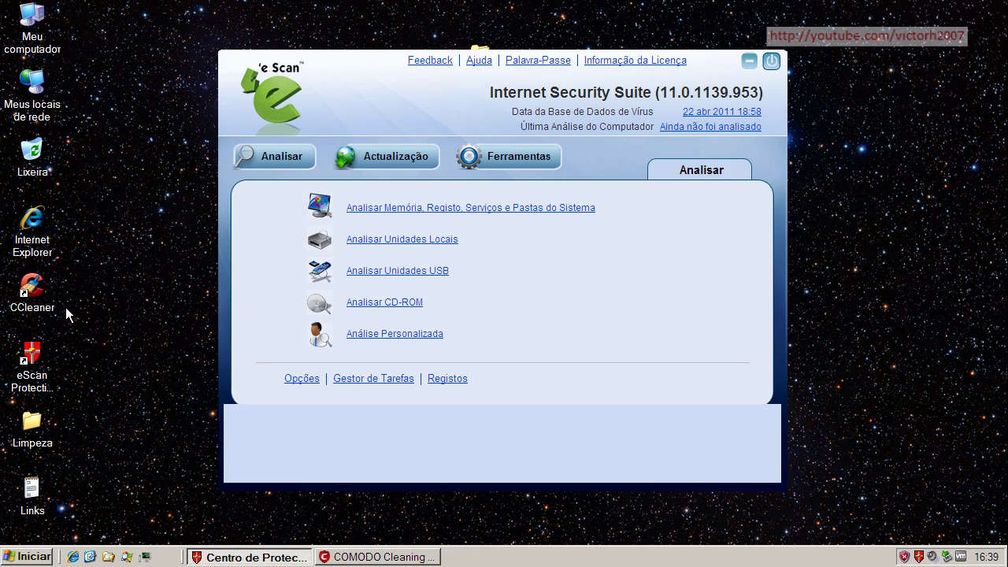
Step: Open CCleaner, decline the download of the new version, and run the cleanup
{"action": "left_click", "coordinate": [35, 295]}
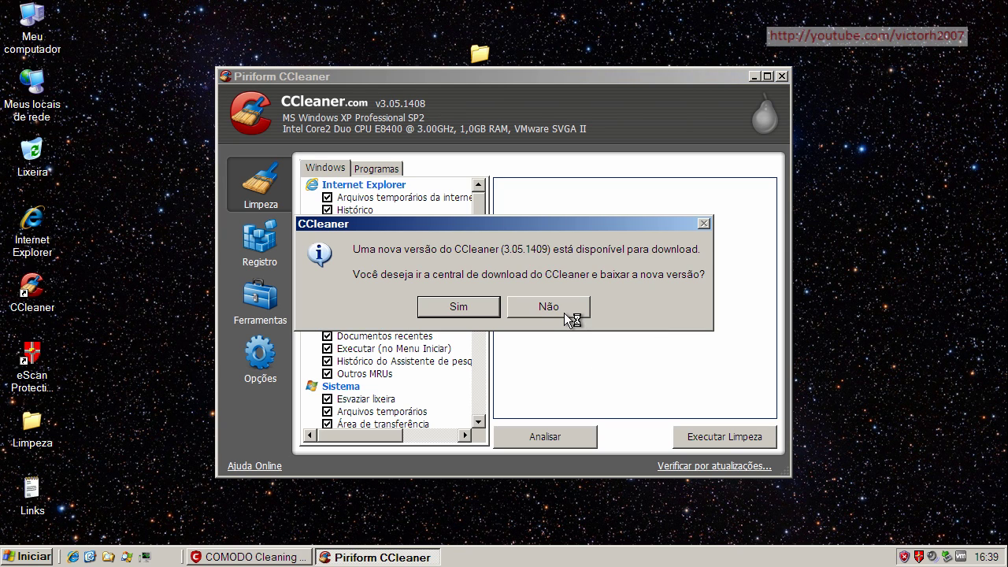
{"action": "left_click", "coordinate": [571, 311]}
{"action": "left_click", "coordinate": [733, 441]}
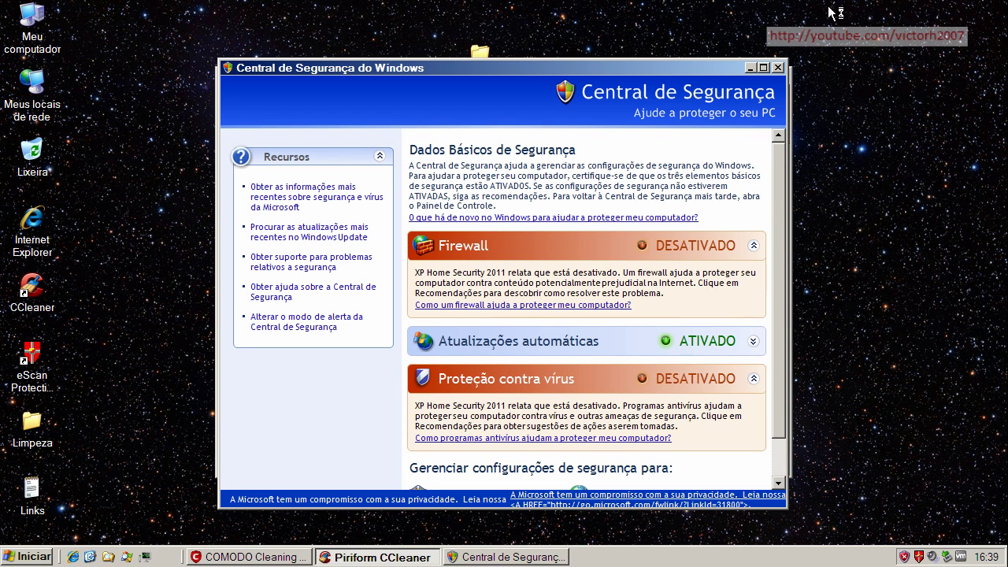
Step: Close the Windows Security Center, XP Home Security 2011 and CCleaner windows
{"action": "left_click", "coordinate": [778, 67]}
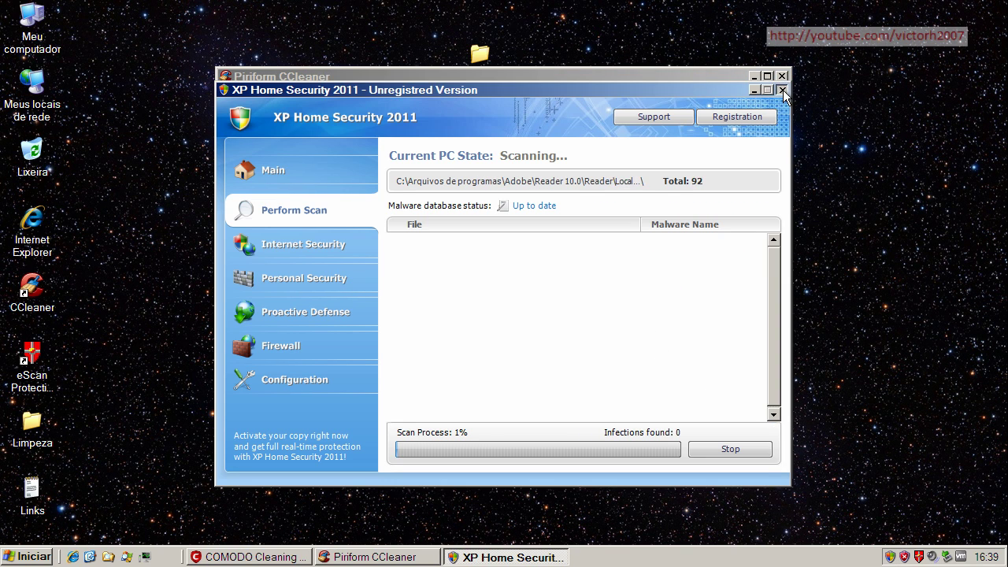
{"action": "left_click", "coordinate": [783, 90]}
{"action": "left_click", "coordinate": [783, 75]}
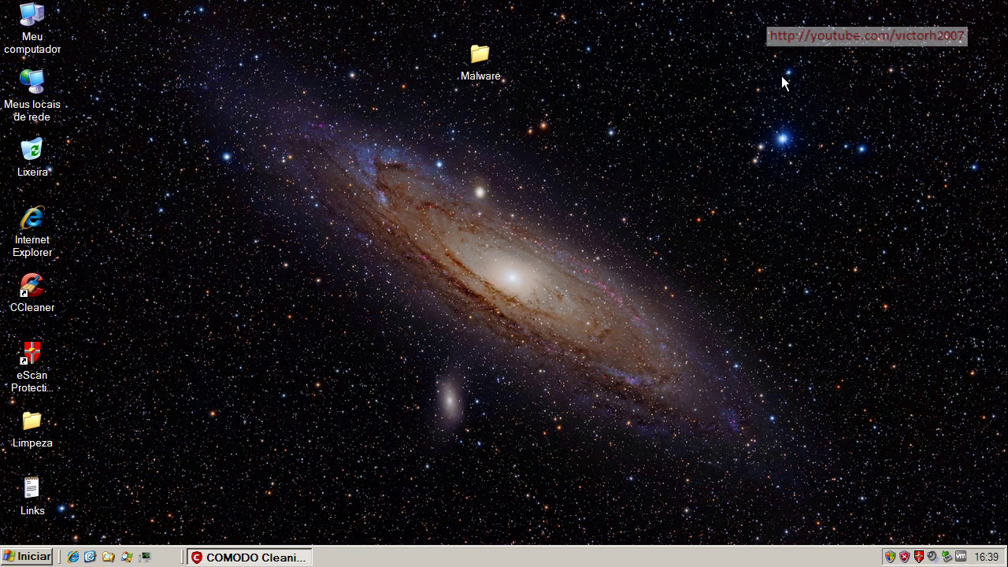
Step: Switch to COMODO Cleaning Essentials, close the XP Home Security 2011 window, and start a full scan, accepting the restart for rootkit scanning
{"action": "left_click", "coordinate": [246, 557]}
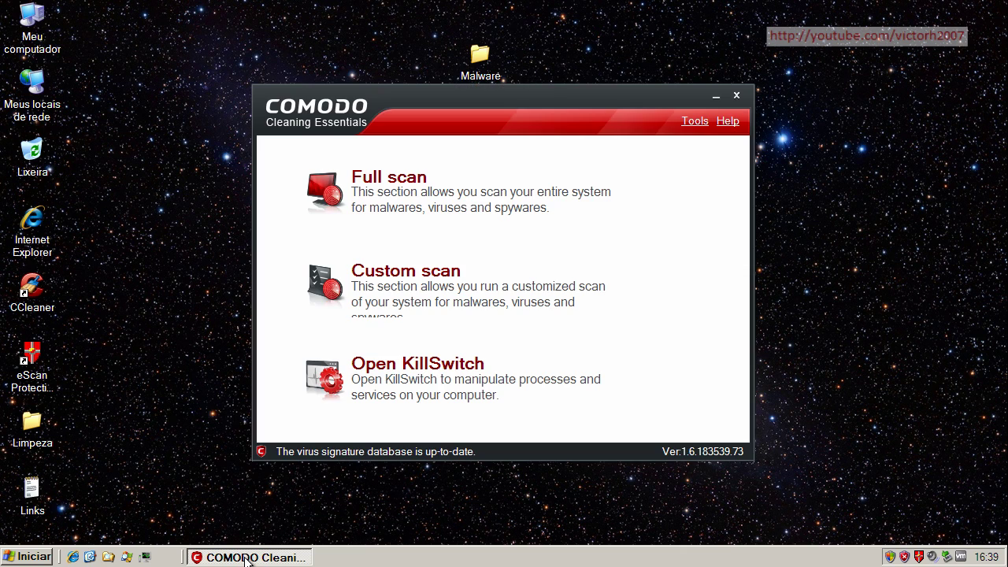
{"action": "double_click", "coordinate": [891, 557]}
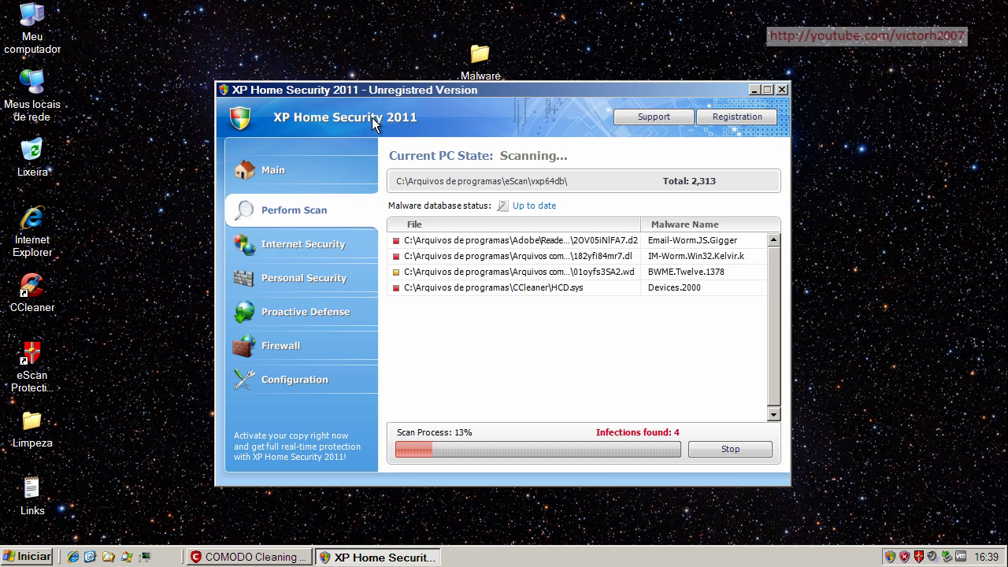
{"action": "left_click", "coordinate": [782, 93]}
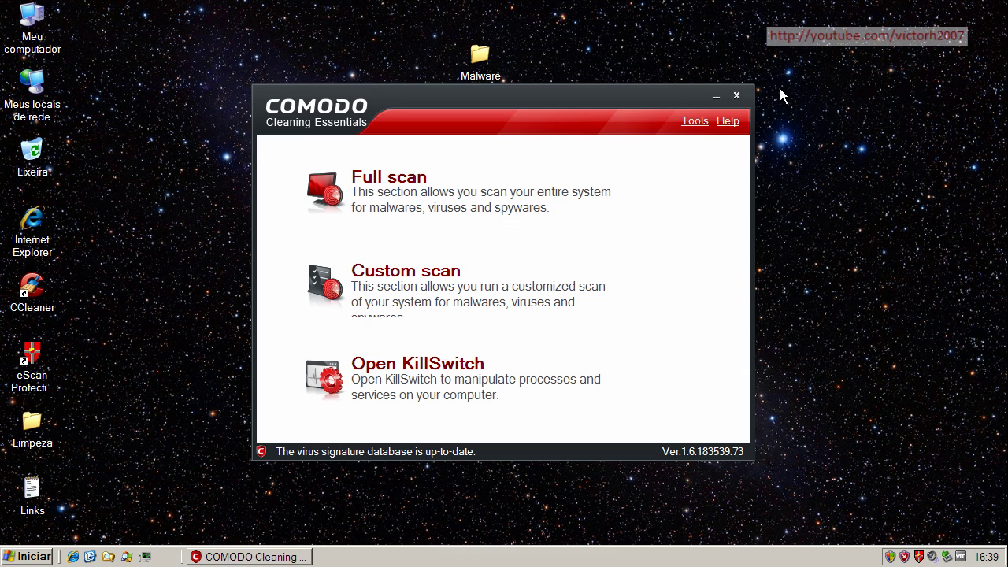
{"action": "left_click", "coordinate": [379, 185]}
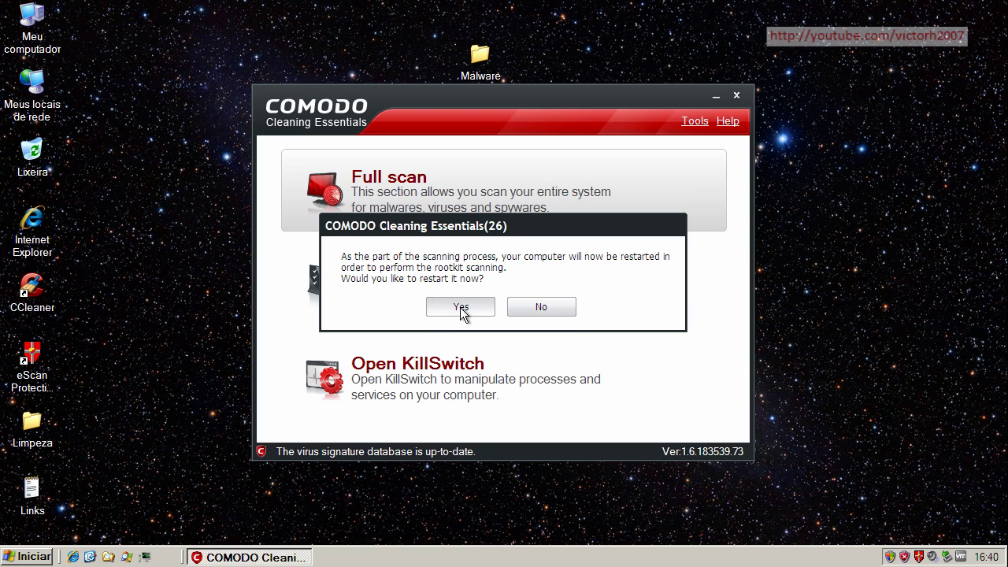
{"action": "key", "text": "Escape"}
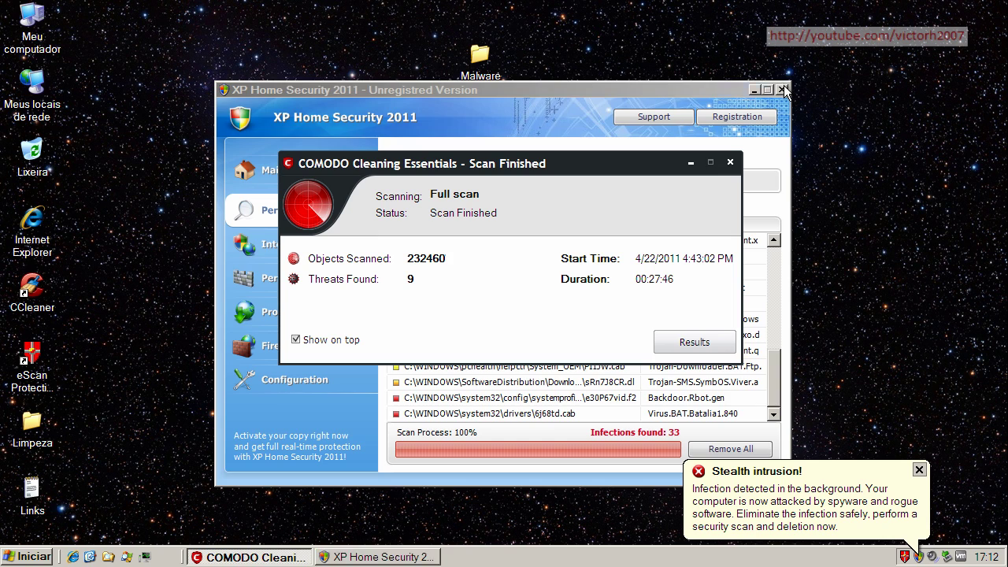
Step: Open the COMODO full scan results, widen the window and the Threat Name column, and sort the list by threat name
{"action": "left_click", "coordinate": [782, 89]}
{"action": "left_click", "coordinate": [683, 349]}
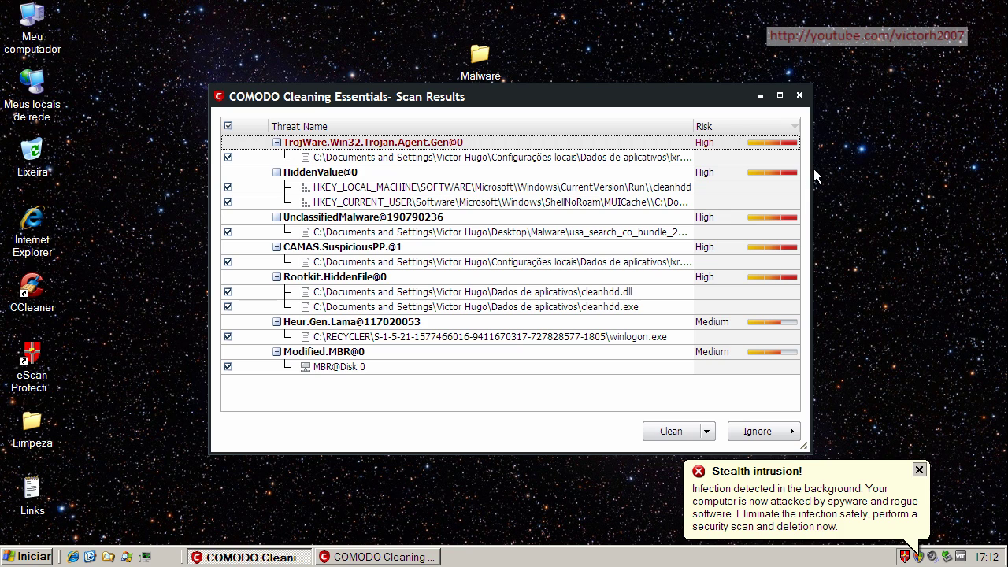
{"action": "left_click_drag", "start_coordinate": [812, 169], "coordinate": [962, 170]}
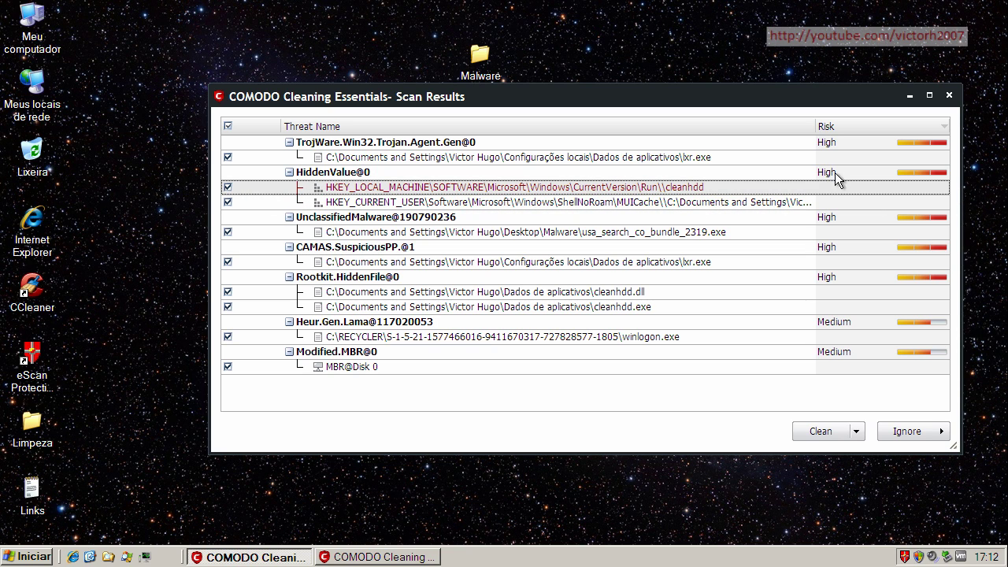
{"action": "left_click_drag", "start_coordinate": [816, 127], "coordinate": [866, 129]}
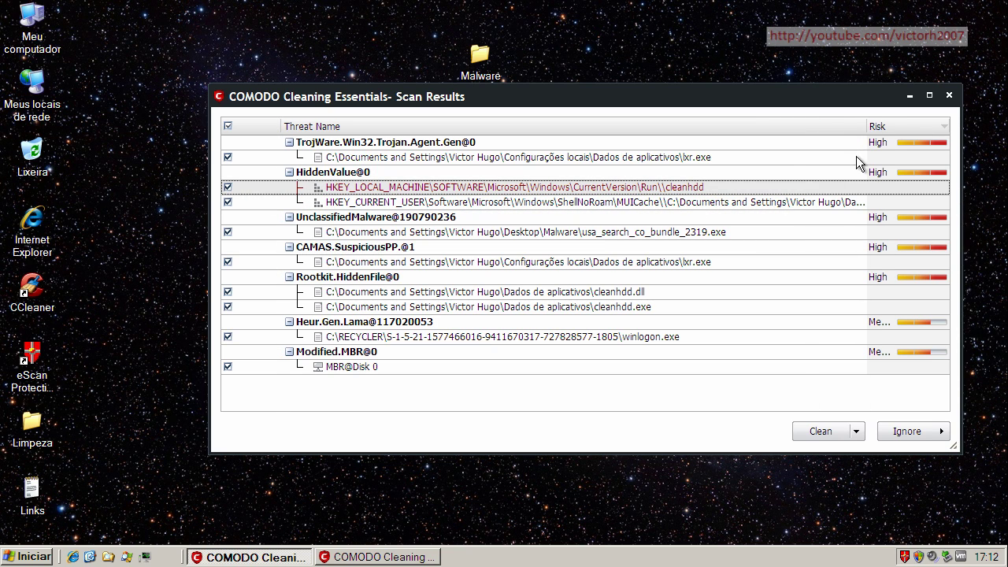
{"action": "left_click", "coordinate": [911, 127]}
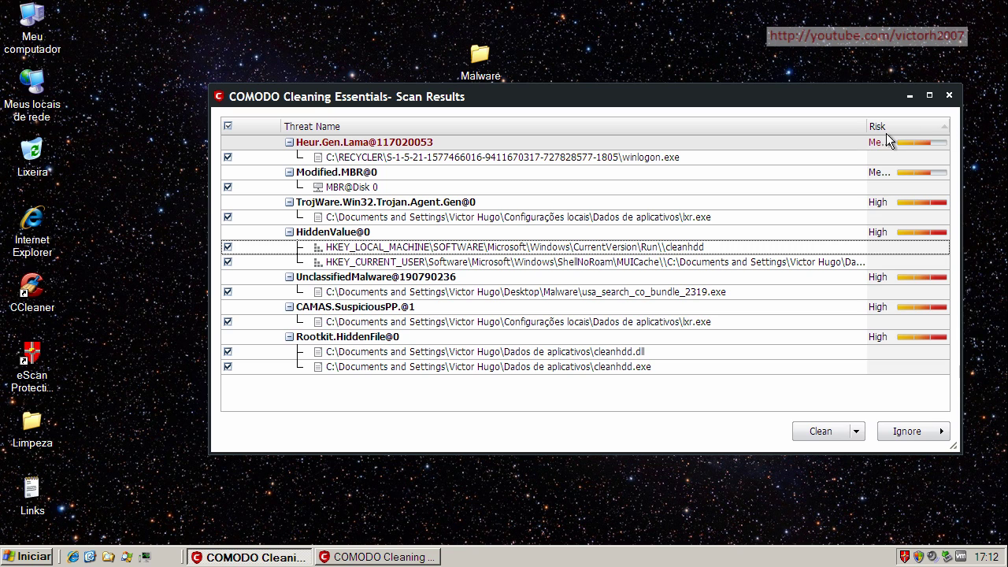
{"action": "left_click", "coordinate": [371, 127]}
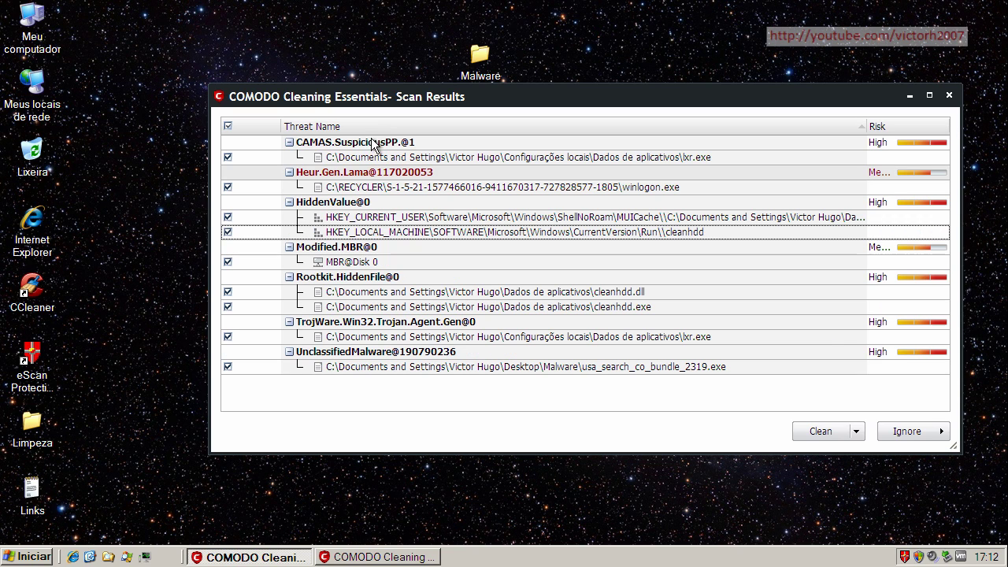
Step: Examine each detected item in the COMODO results, from the CAMAS.SuspiciousPP entry down to the UnclassifiedMalware entry
{"action": "left_click", "coordinate": [355, 159]}
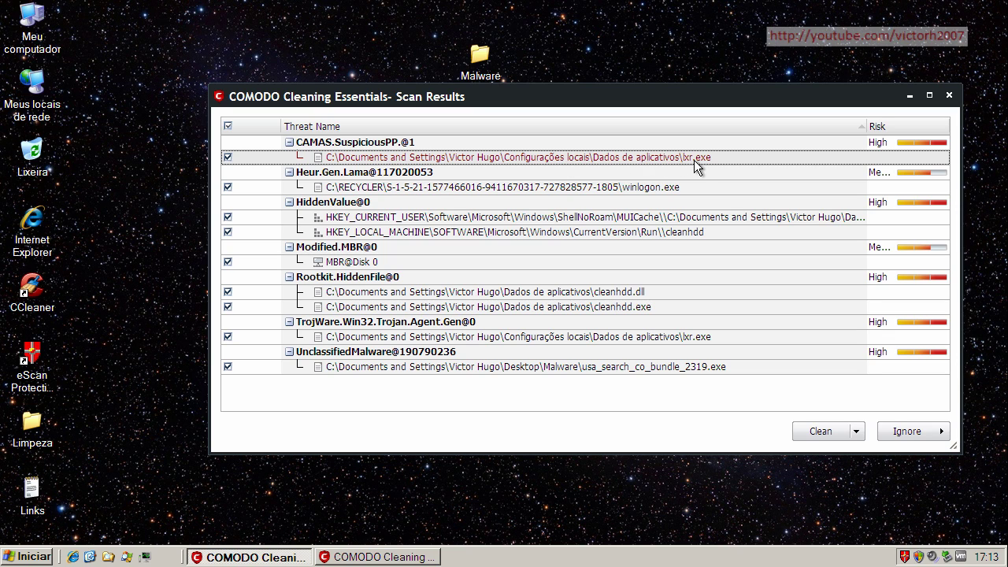
{"action": "left_click", "coordinate": [422, 188]}
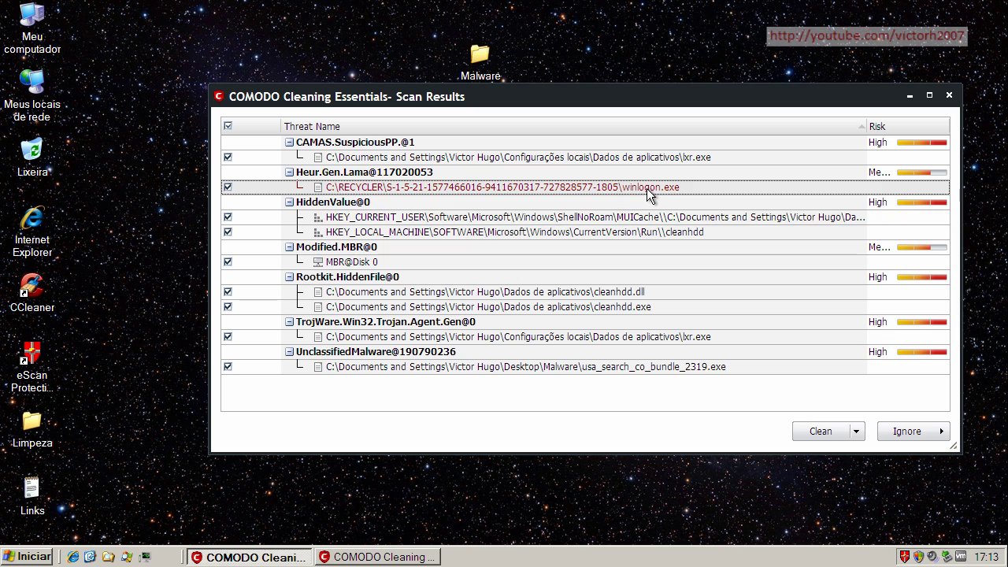
{"action": "left_click", "coordinate": [415, 235]}
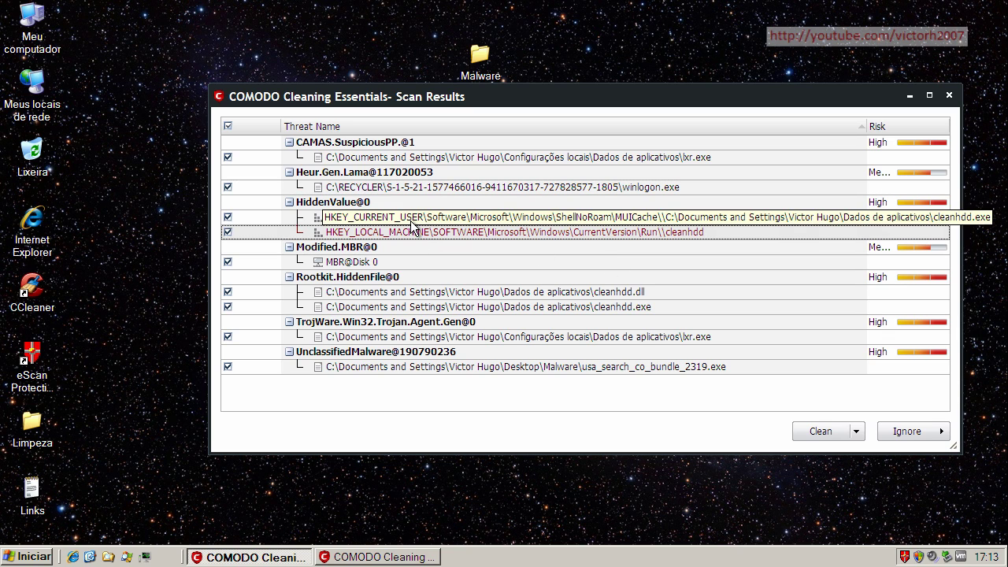
{"action": "left_click", "coordinate": [329, 221]}
{"action": "left_click", "coordinate": [335, 253]}
{"action": "left_click", "coordinate": [347, 263]}
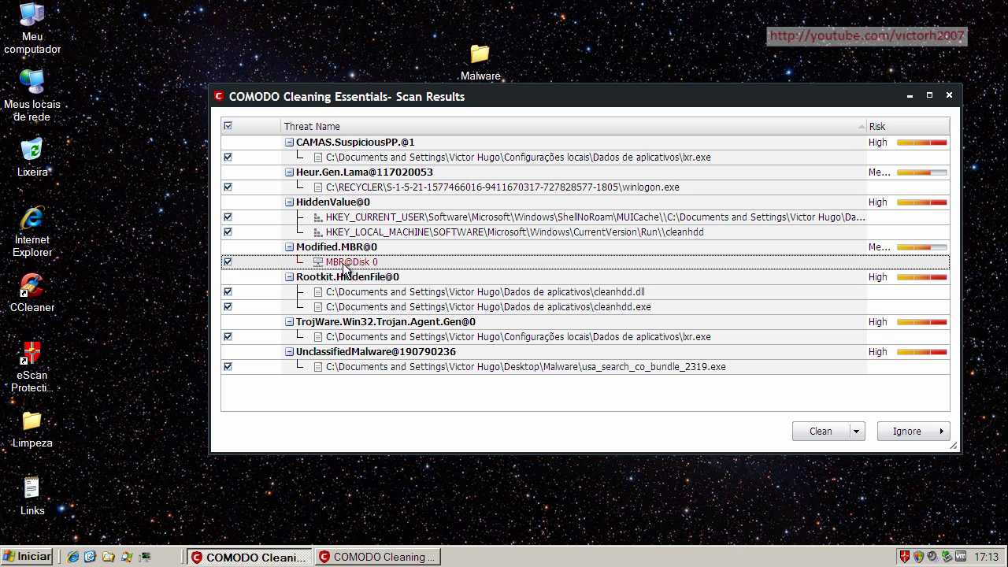
{"action": "left_click", "coordinate": [391, 293]}
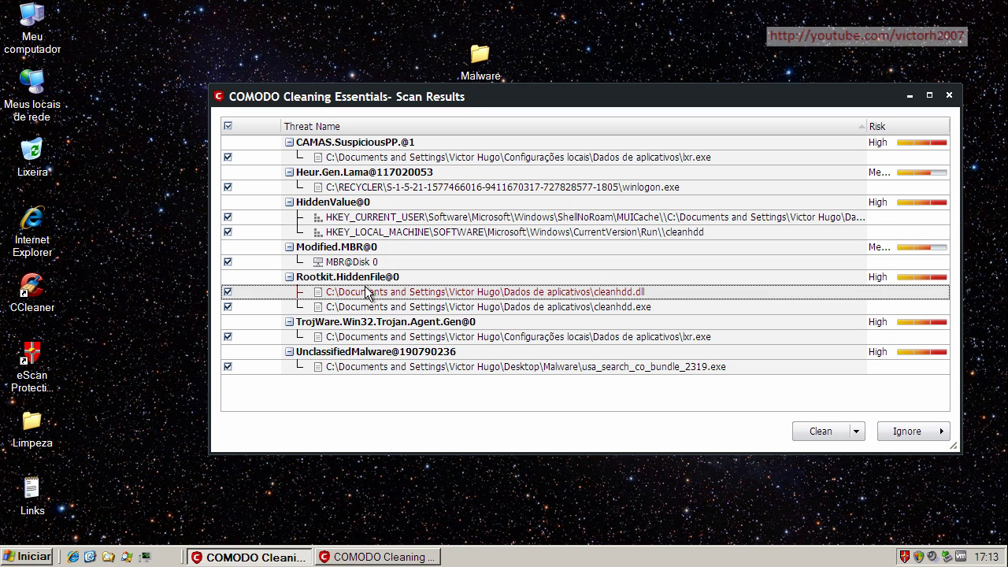
{"action": "left_click", "coordinate": [413, 308]}
{"action": "left_click", "coordinate": [386, 338]}
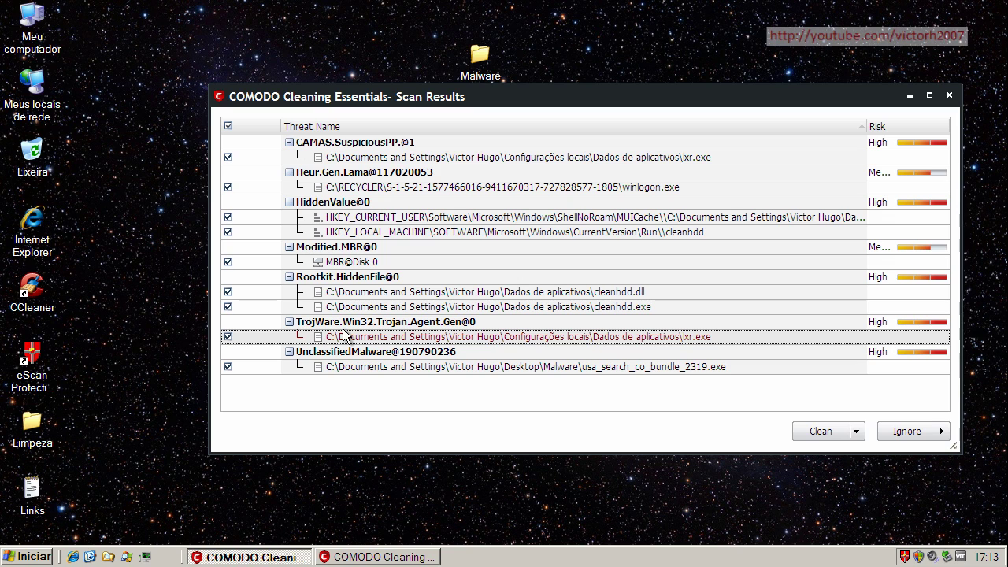
{"action": "left_click", "coordinate": [371, 370]}
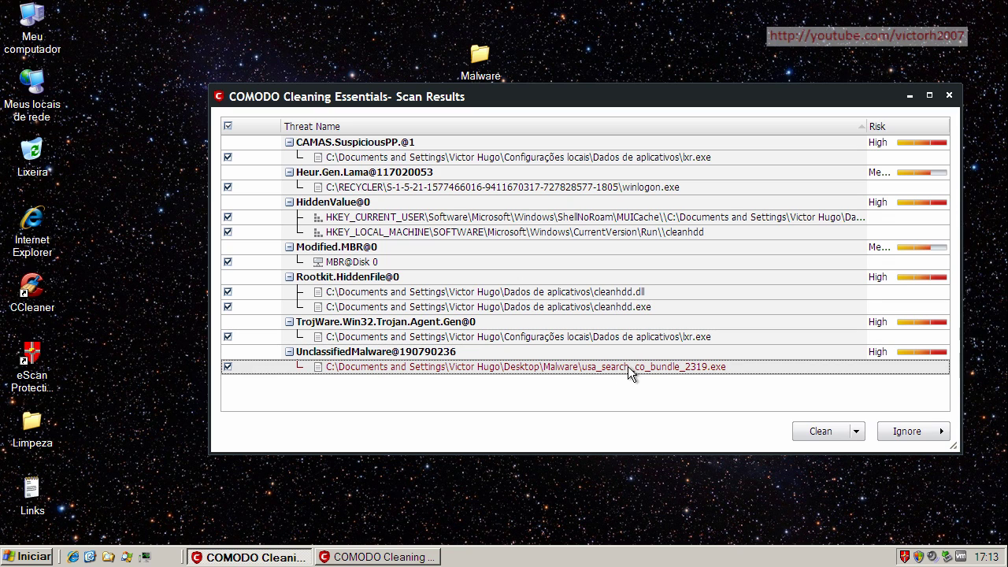
Step: Clean all checked threats in the COMODO results, close the results window, and accept the computer restart to verify removal
{"action": "left_click", "coordinate": [837, 431]}
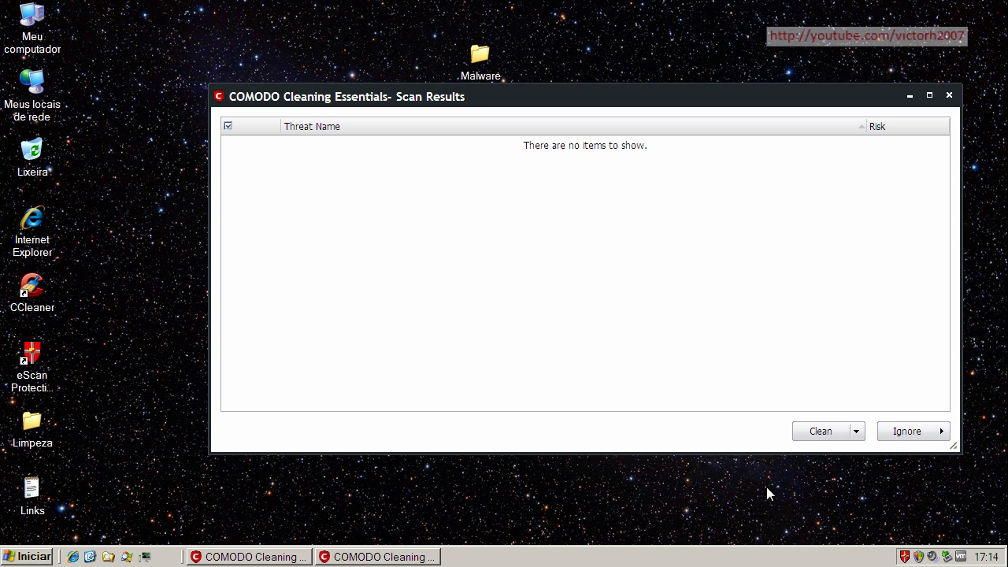
{"action": "left_click", "coordinate": [949, 96]}
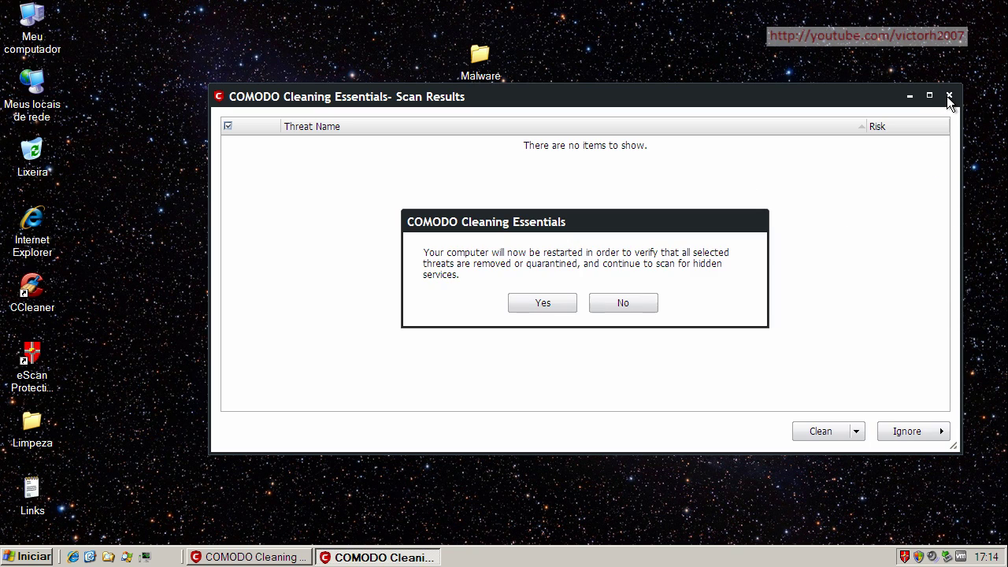
{"action": "left_click", "coordinate": [552, 305]}
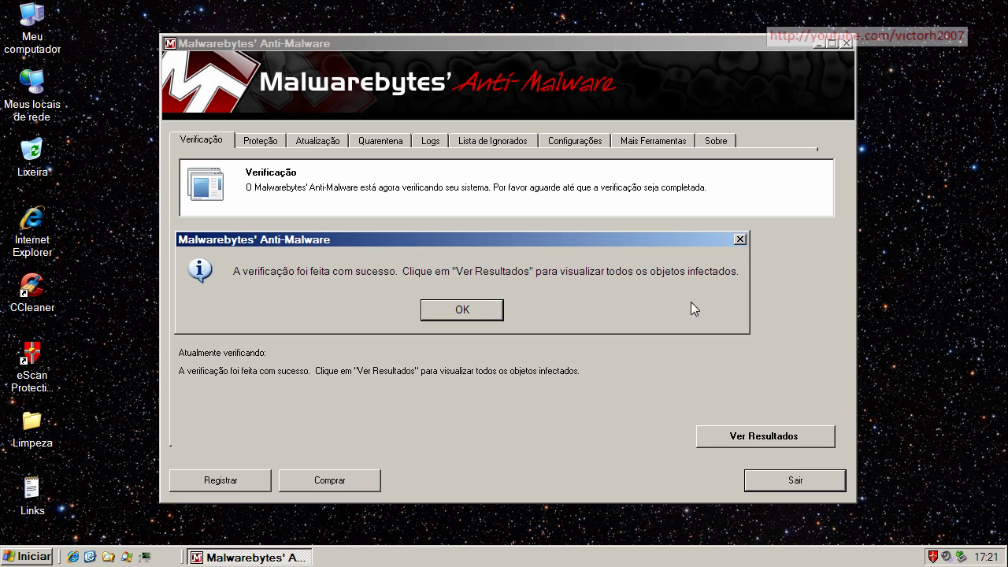
Step: Show the results of the Malwarebytes' Anti-Malware quick scan and widen the Item and Fabricante columns
{"action": "left_click", "coordinate": [462, 310]}
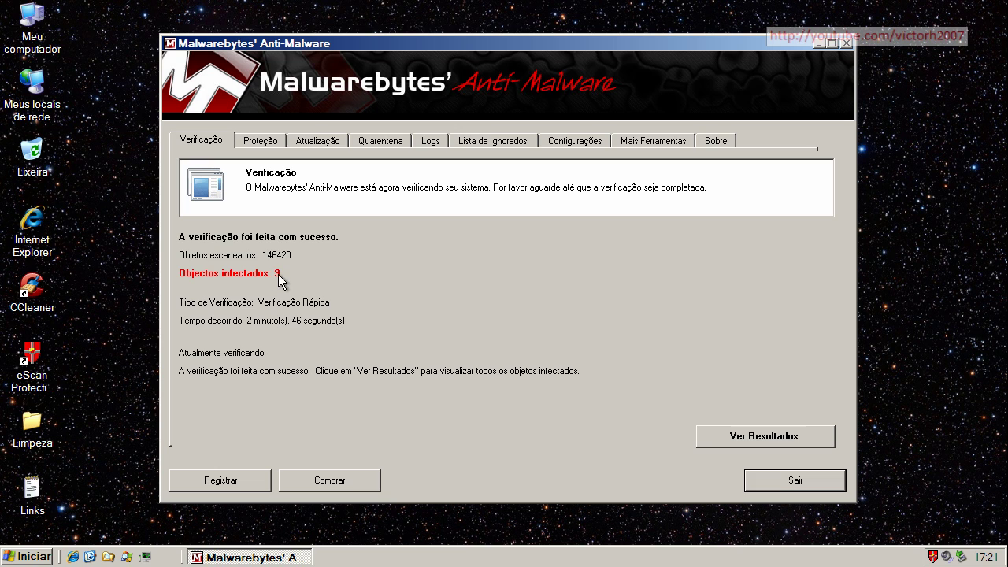
{"action": "left_click", "coordinate": [744, 435]}
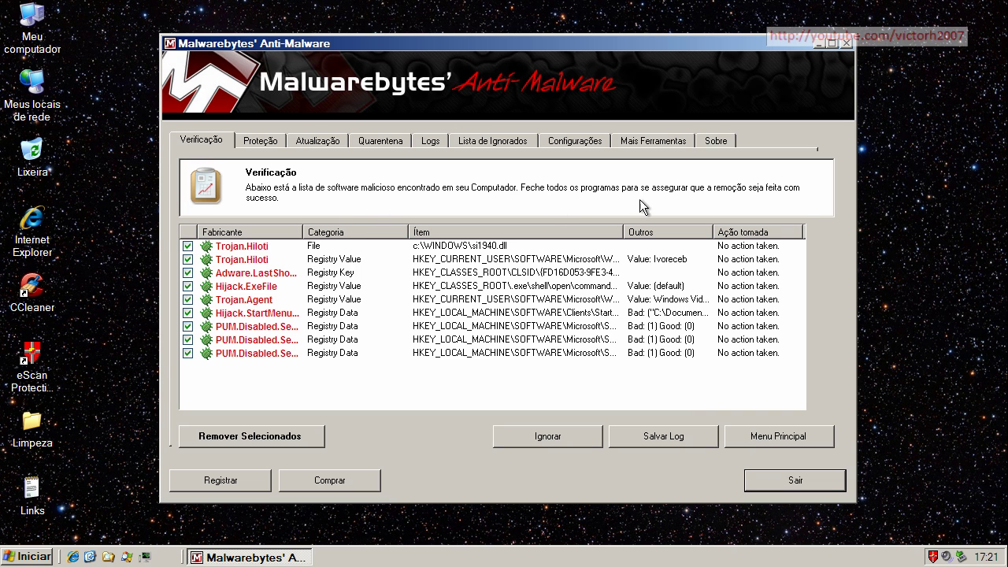
{"action": "left_click_drag", "start_coordinate": [623, 232], "coordinate": [729, 232]}
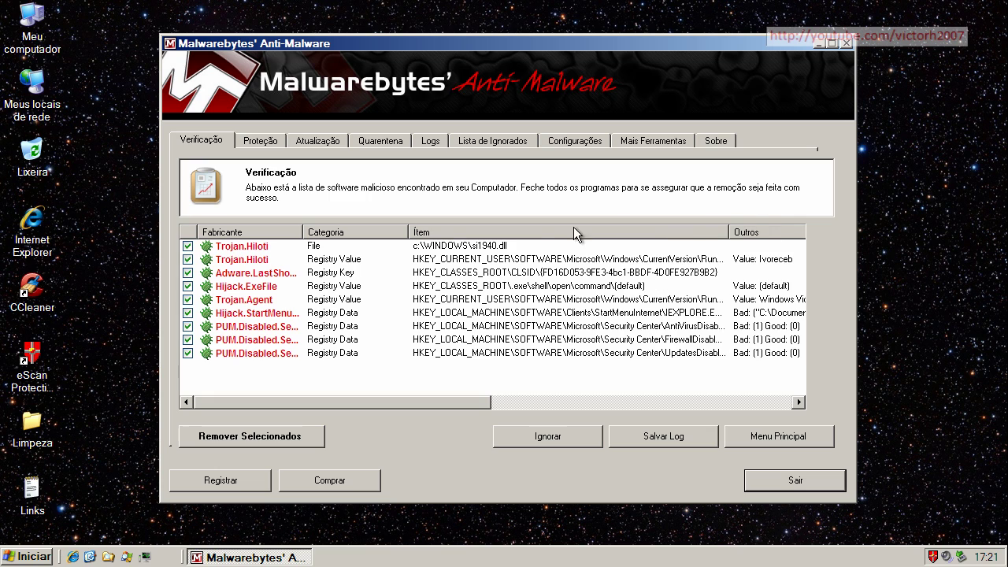
{"action": "left_click_drag", "start_coordinate": [304, 232], "coordinate": [396, 232]}
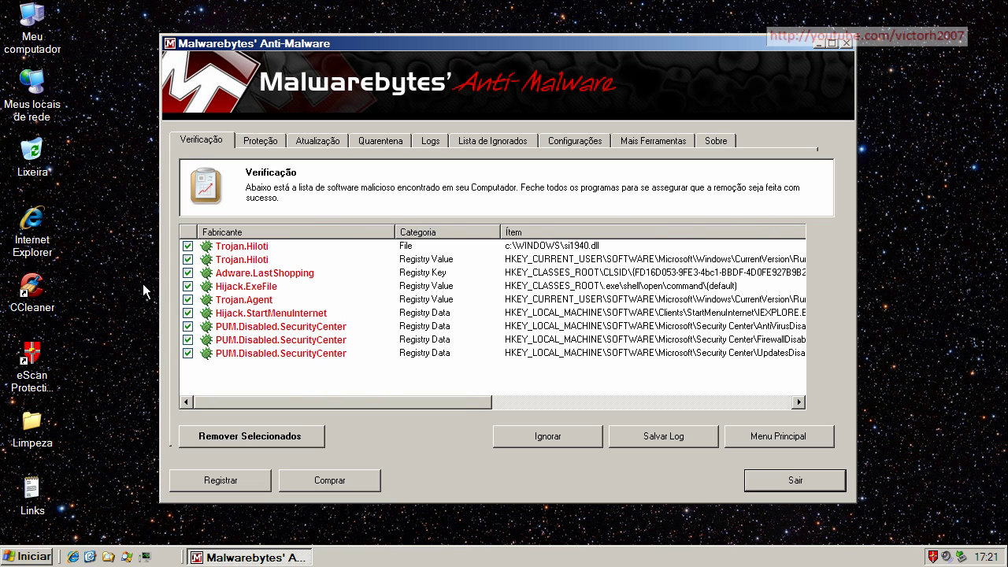
Step: Examine each item detected by the Malwarebytes quick scan, from the Trojan.Hiloti entries down to the PUM.Disabled.SecurityCenter entries
{"action": "left_click", "coordinate": [250, 249]}
{"action": "left_click", "coordinate": [263, 265]}
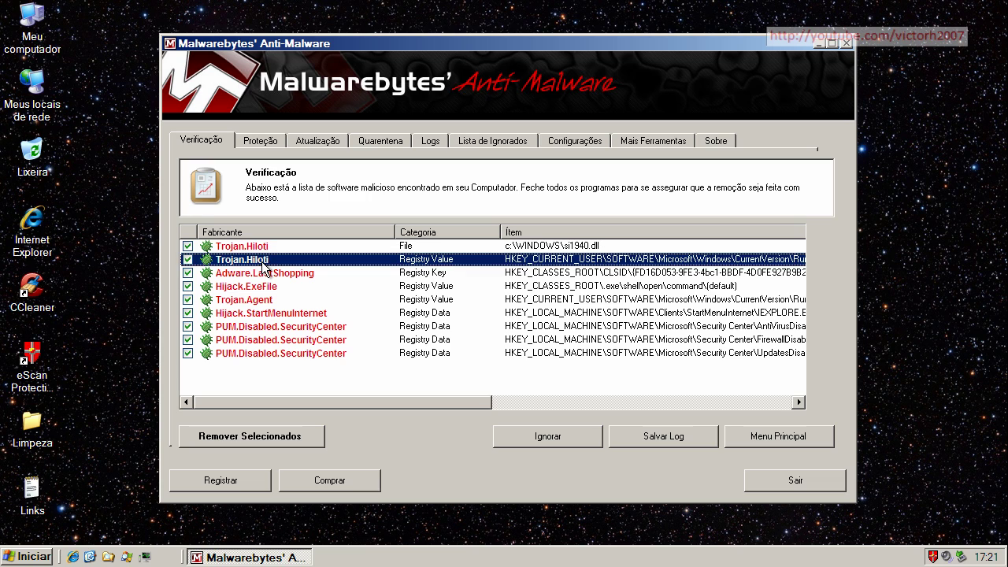
{"action": "left_click", "coordinate": [269, 275]}
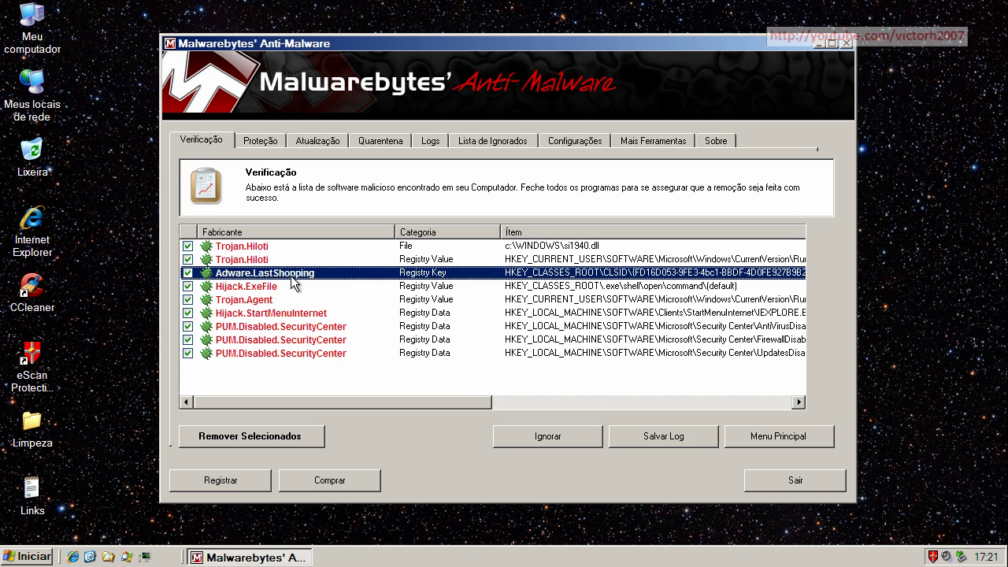
{"action": "left_click", "coordinate": [245, 289]}
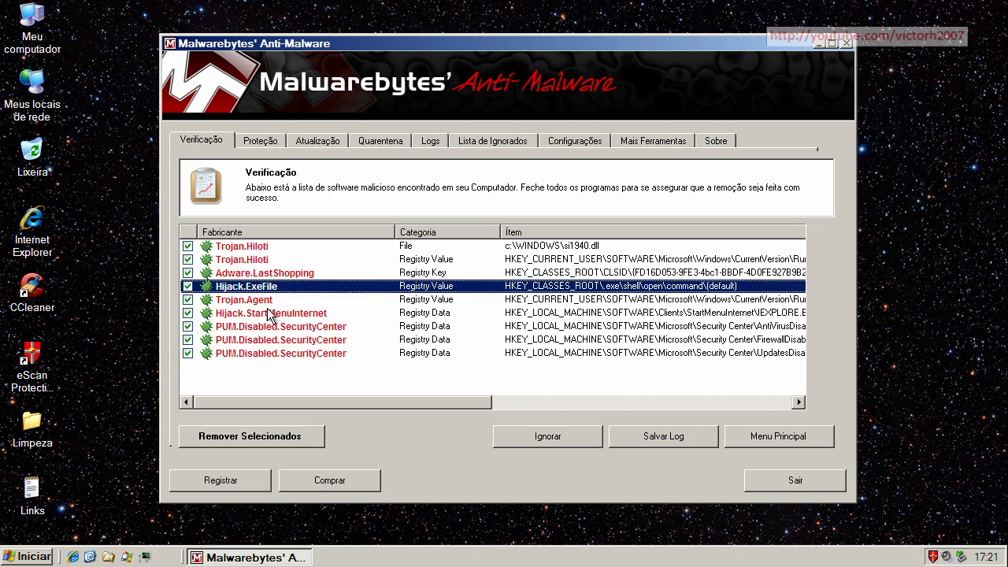
{"action": "left_click", "coordinate": [263, 301]}
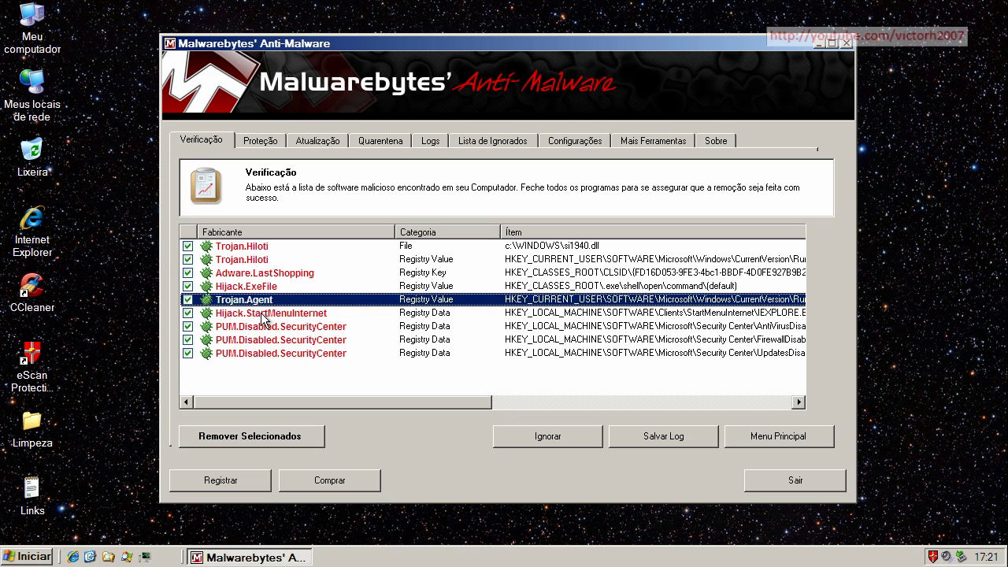
{"action": "left_click", "coordinate": [267, 315]}
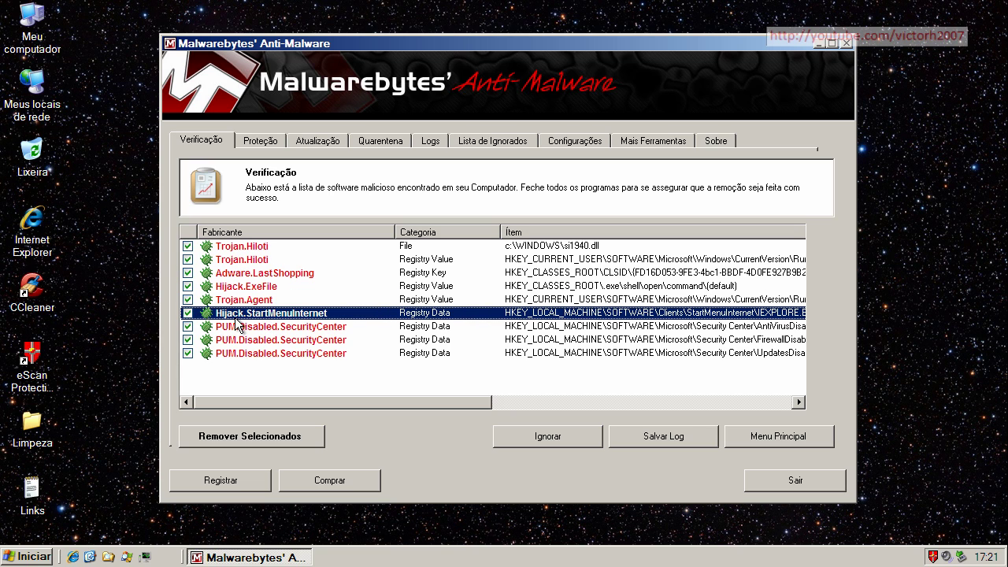
{"action": "left_click", "coordinate": [284, 328]}
{"action": "left_click", "coordinate": [298, 340]}
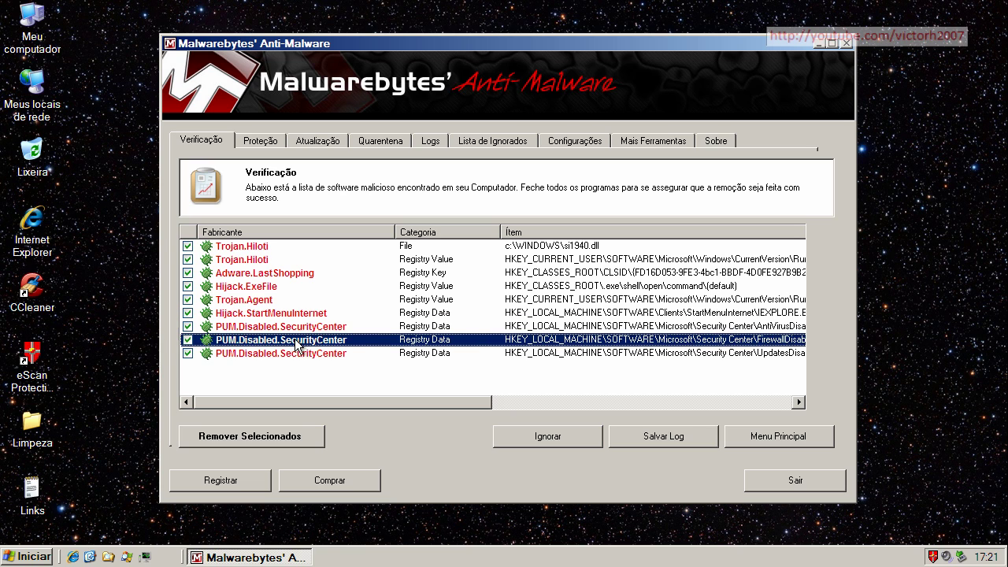
{"action": "left_click", "coordinate": [302, 354]}
{"action": "left_click", "coordinate": [302, 340]}
{"action": "left_click", "coordinate": [303, 327]}
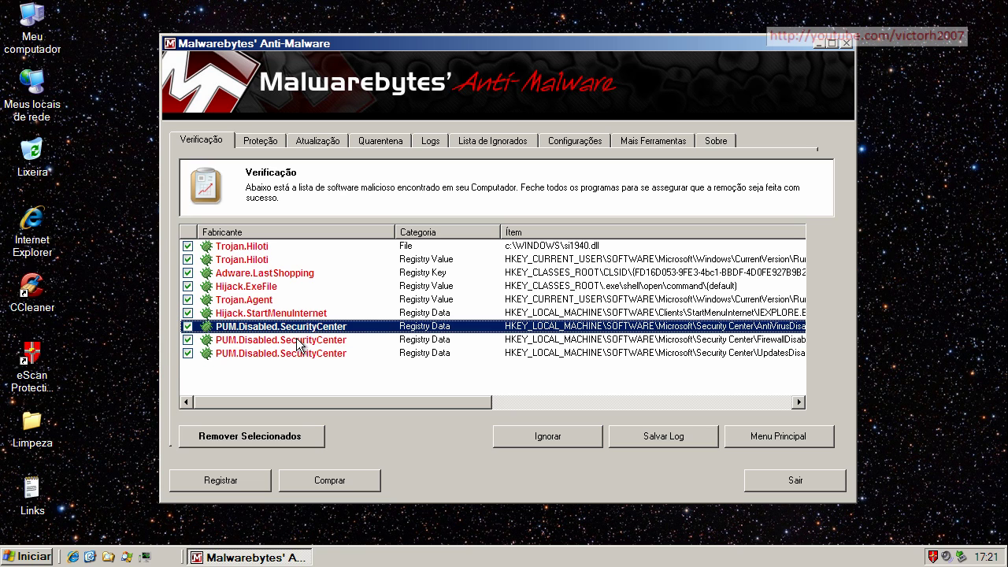
{"action": "left_click", "coordinate": [294, 354]}
{"action": "left_click", "coordinate": [297, 343]}
{"action": "left_click", "coordinate": [296, 330]}
Step: Remove all checked Malwarebytes detections, close the log and the scanner window, and dismiss the eScan virus alerts
{"action": "left_click", "coordinate": [257, 431]}
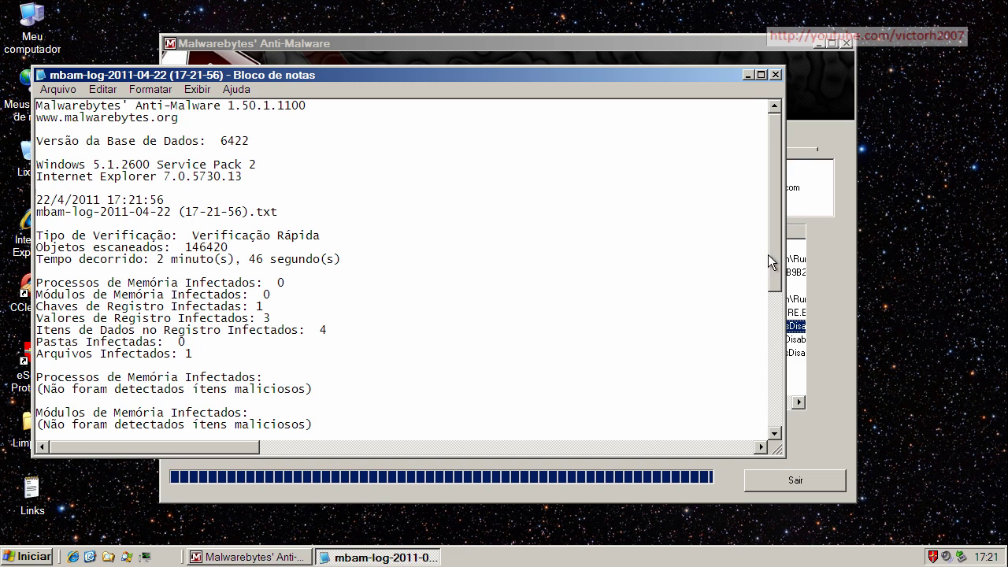
{"action": "left_click", "coordinate": [776, 74]}
{"action": "left_click", "coordinate": [545, 330]}
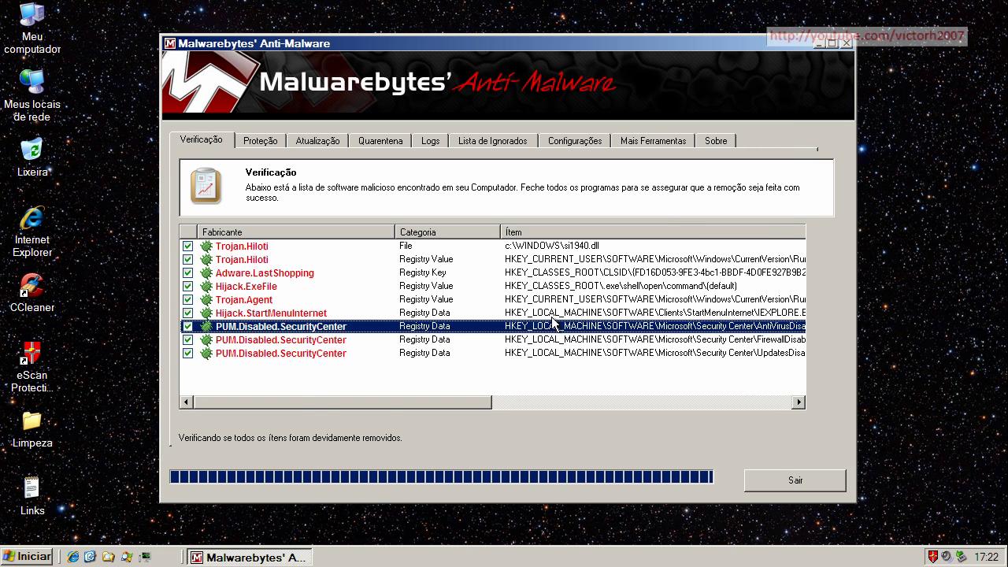
{"action": "left_click", "coordinate": [851, 43]}
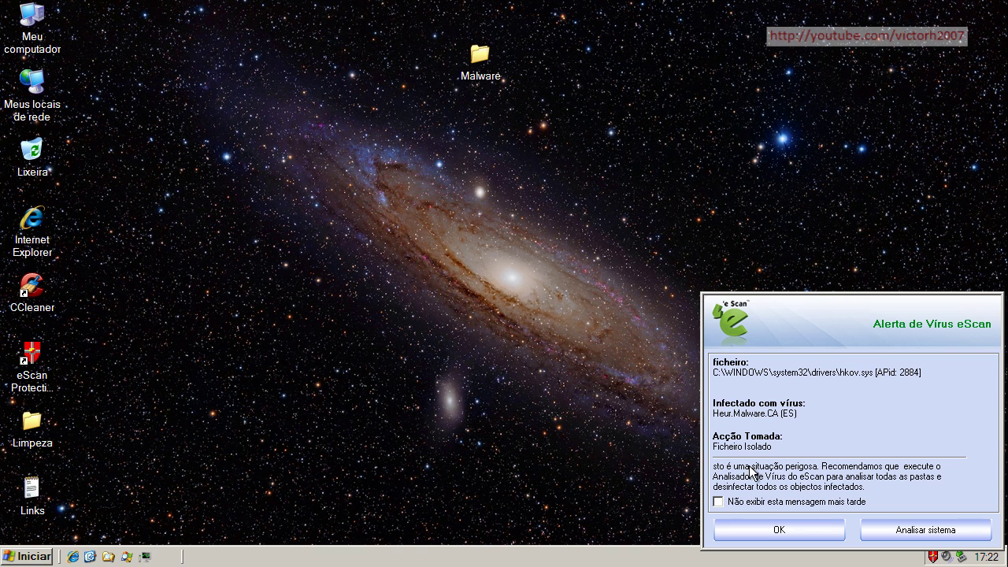
{"action": "left_click", "coordinate": [782, 528]}
{"action": "left_click", "coordinate": [791, 533]}
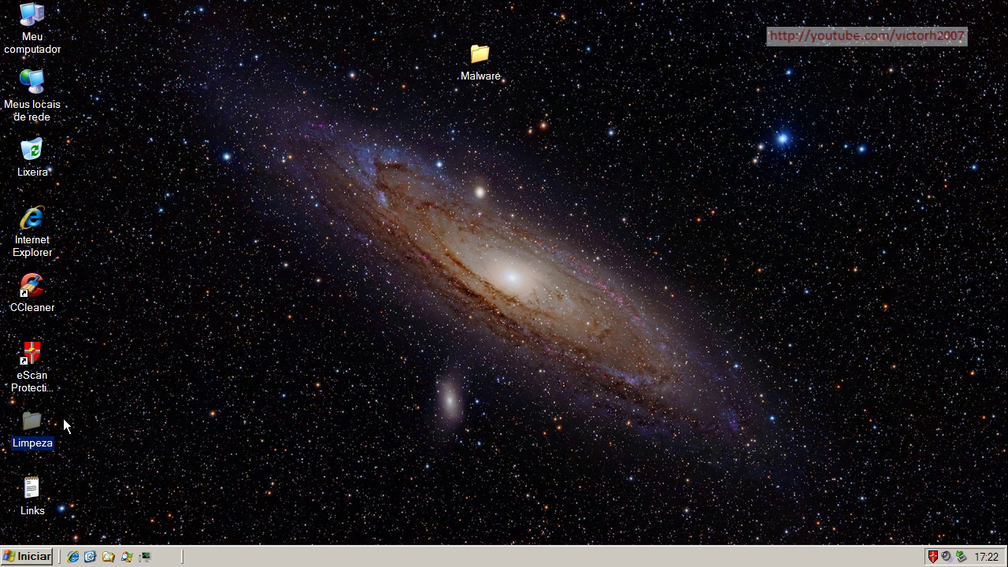
Step: Launch HitmanPro35 from the Limpeza folder on the desktop, close the folder, and start a Hitman Pro scan
{"action": "double_click", "coordinate": [36, 426]}
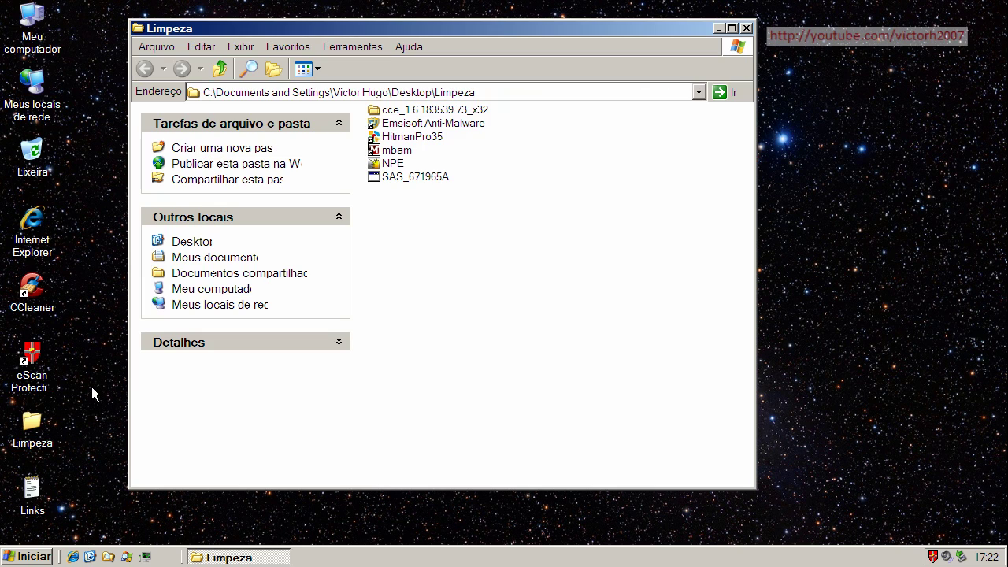
{"action": "double_click", "coordinate": [406, 138]}
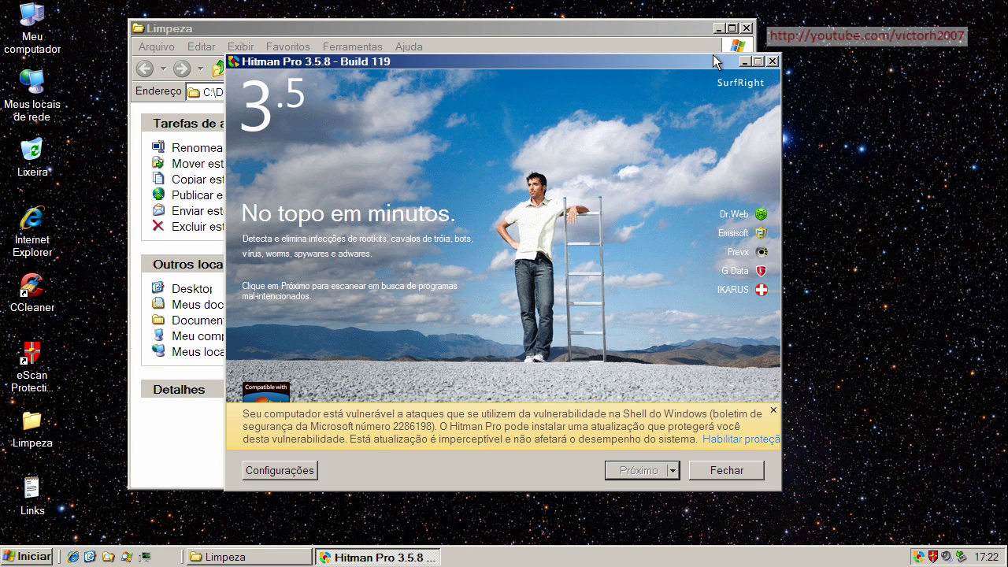
{"action": "left_click", "coordinate": [746, 29]}
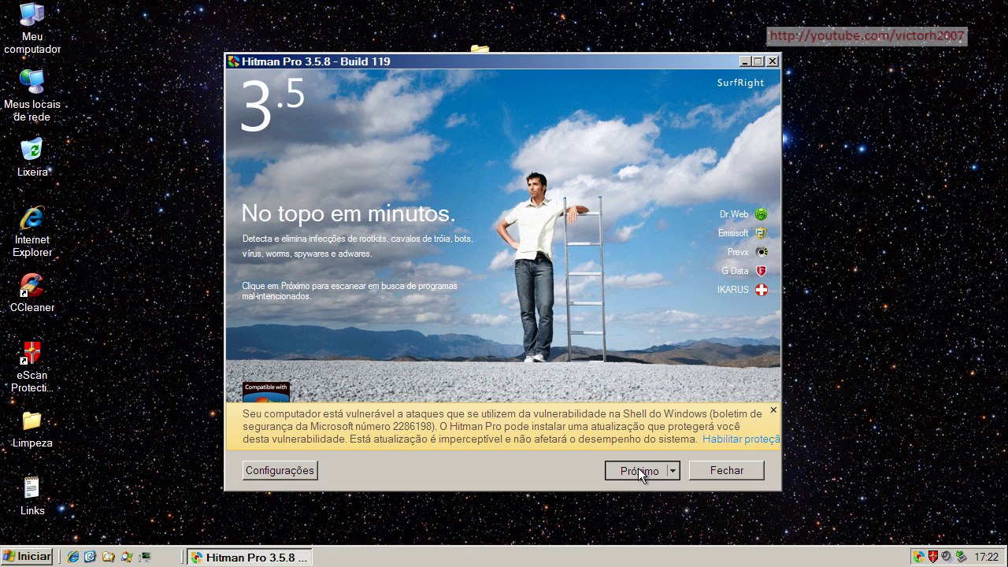
{"action": "left_click", "coordinate": [639, 471]}
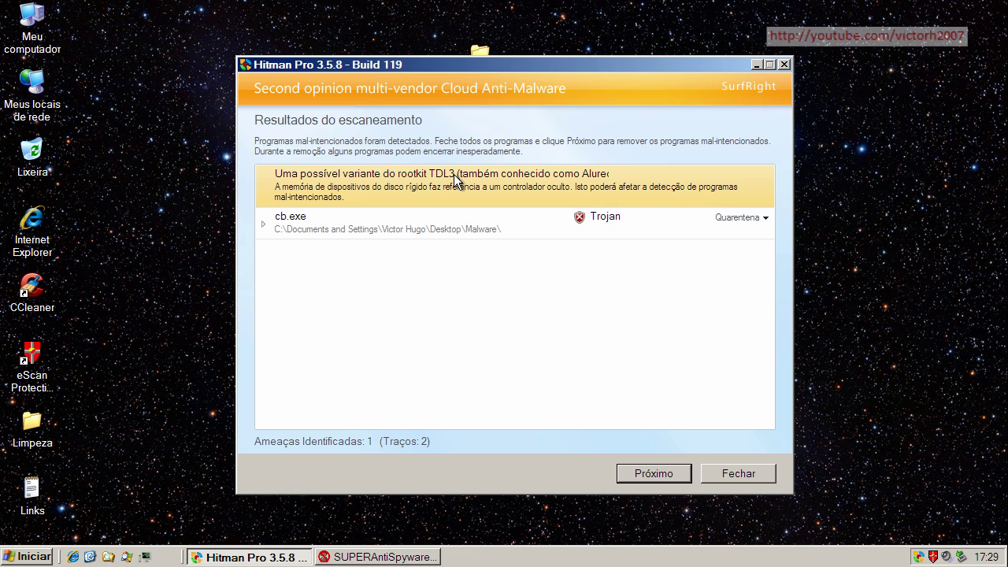
Step: Expand the cb.exe detection in the Hitman Pro results, start its removal to quarantine, and close Hitman Pro
{"action": "left_click", "coordinate": [297, 235]}
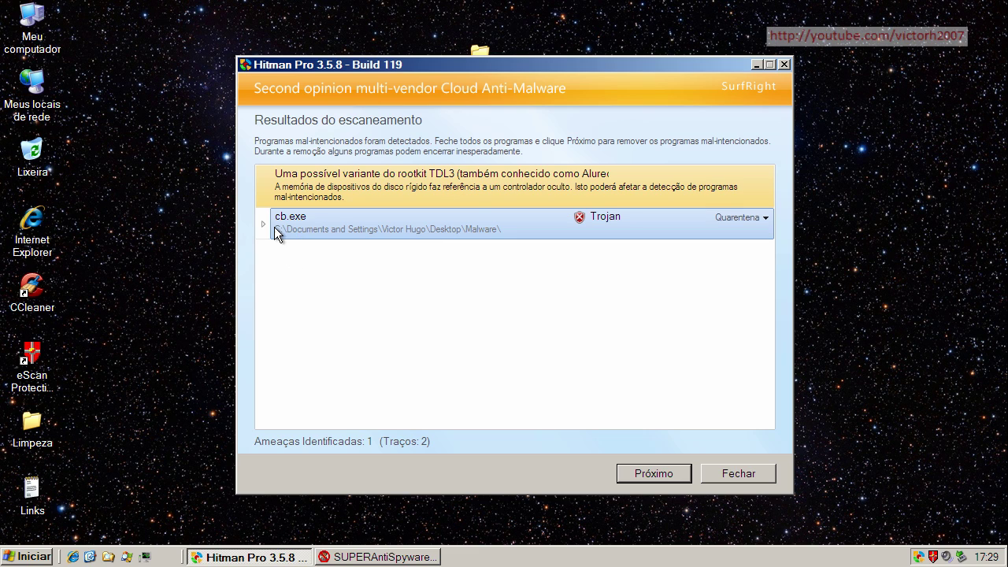
{"action": "left_click", "coordinate": [264, 226]}
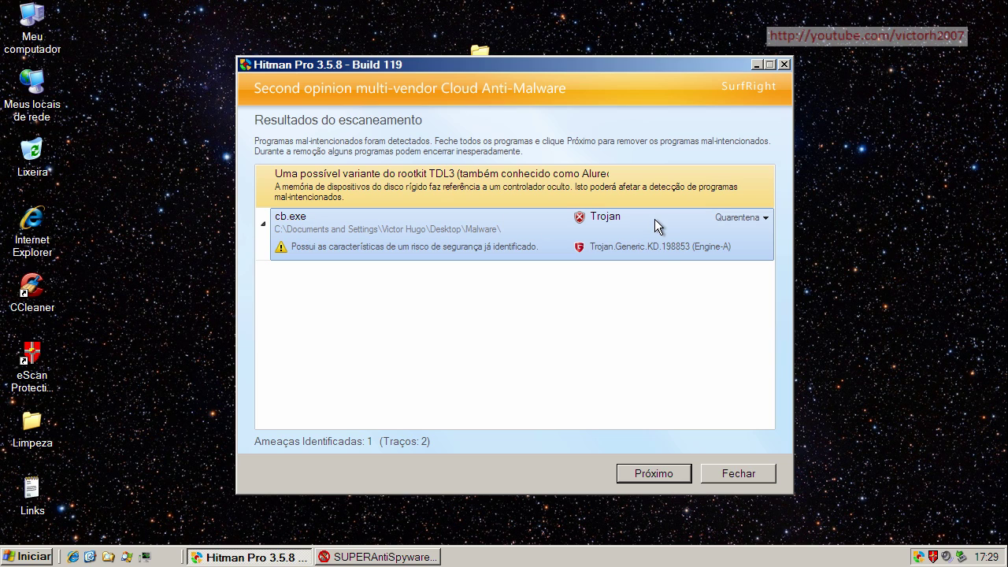
{"action": "left_click", "coordinate": [649, 473]}
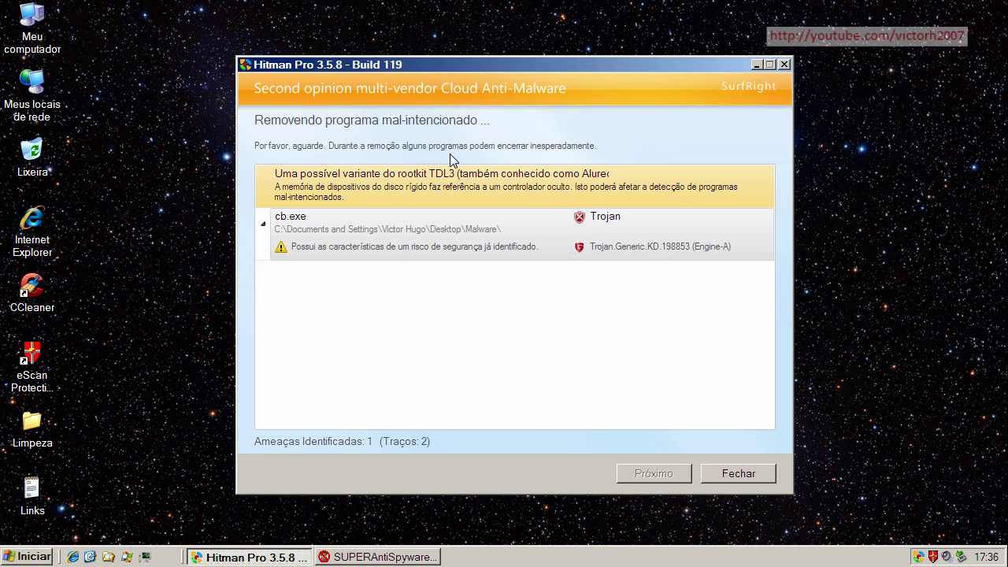
{"action": "left_click", "coordinate": [785, 65]}
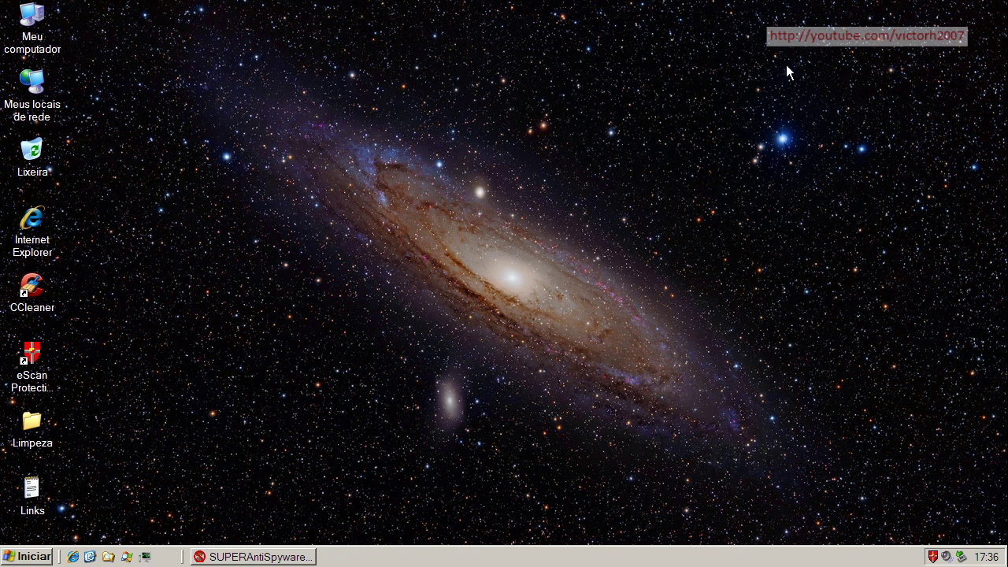
Step: Switch to SUPERAntiSpyware and start a quick scan of the C:\ fixed drive
{"action": "left_click", "coordinate": [276, 558]}
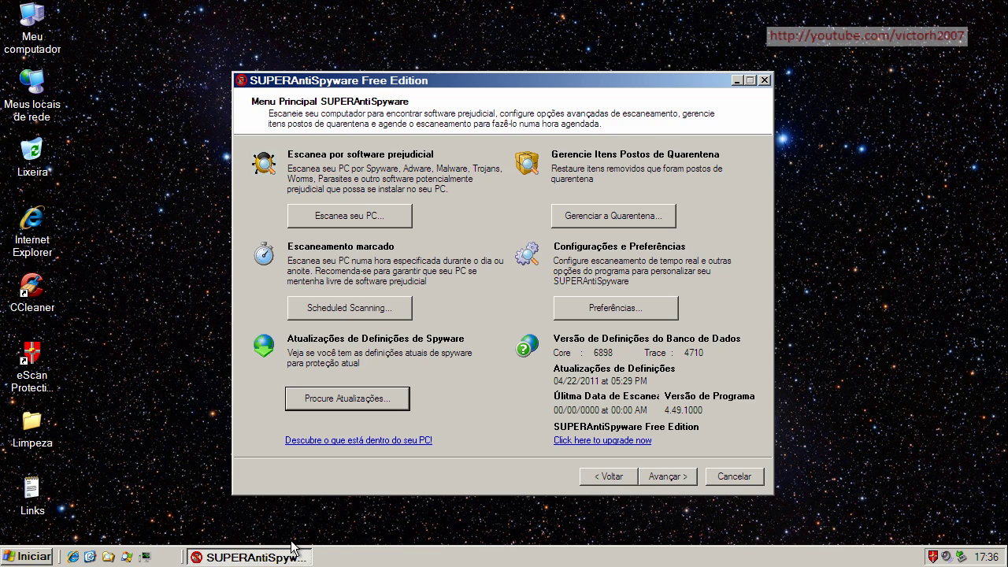
{"action": "left_click", "coordinate": [363, 216]}
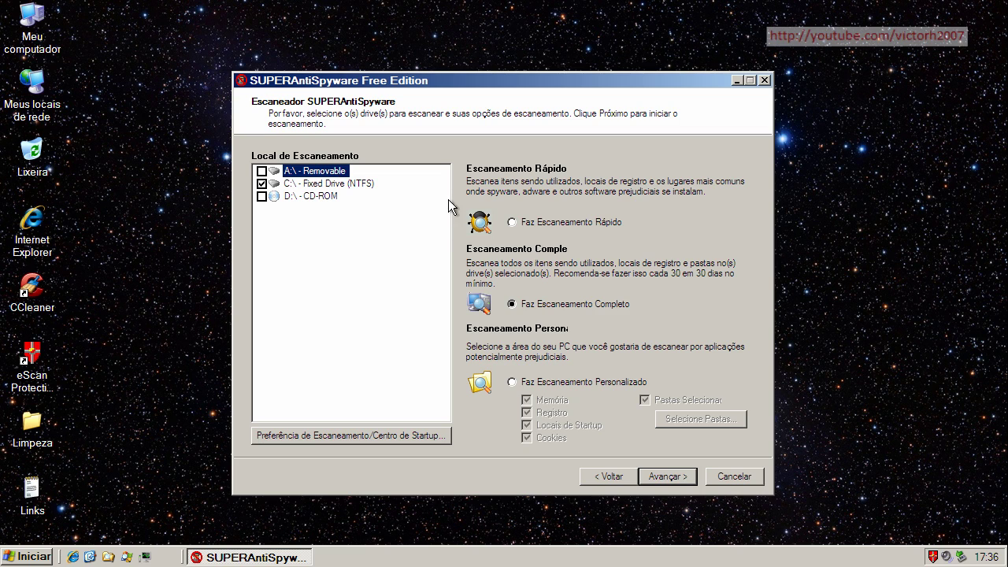
{"action": "left_click", "coordinate": [512, 223]}
{"action": "left_click", "coordinate": [679, 478]}
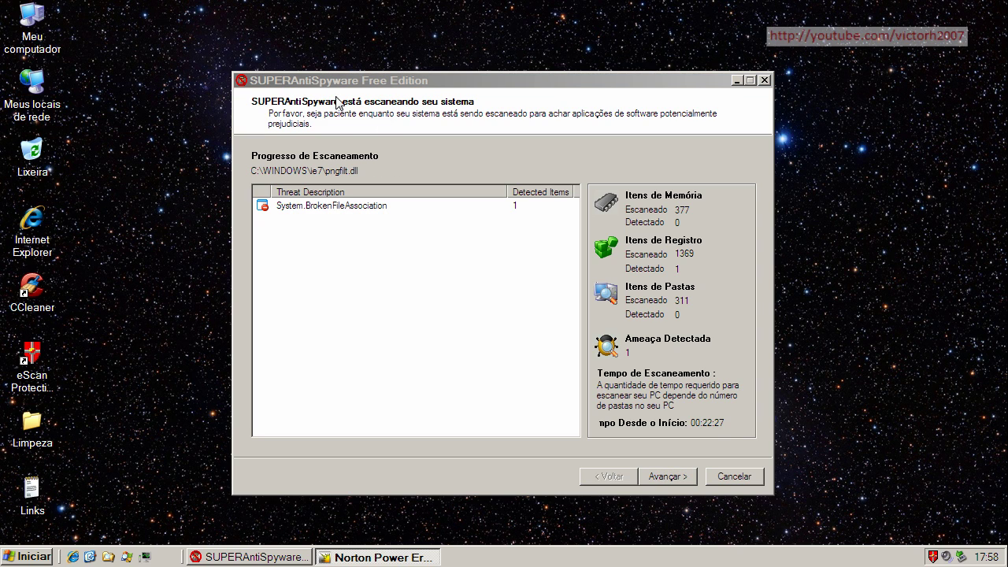
Step: End the SUPERAntiSpyware scan early, quarantine and remove the System.BrokenFileAssociation detection, and close the program
{"action": "left_click", "coordinate": [327, 206]}
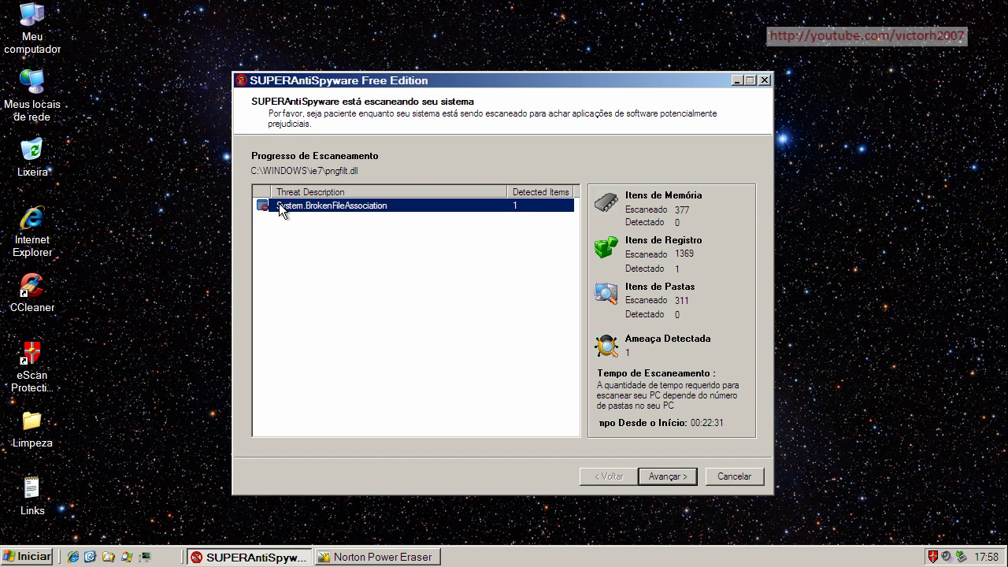
{"action": "left_click", "coordinate": [666, 476]}
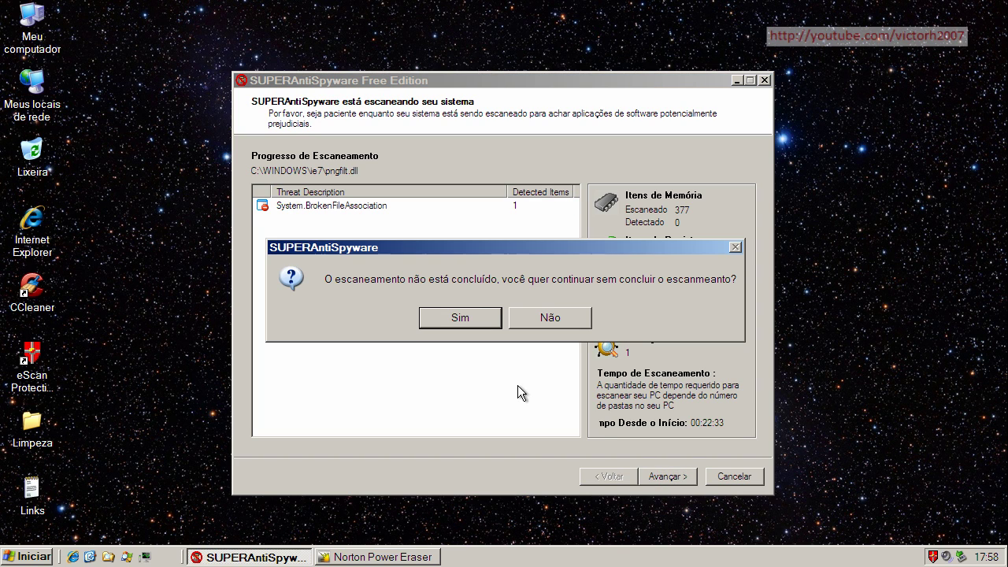
{"action": "left_click", "coordinate": [467, 317]}
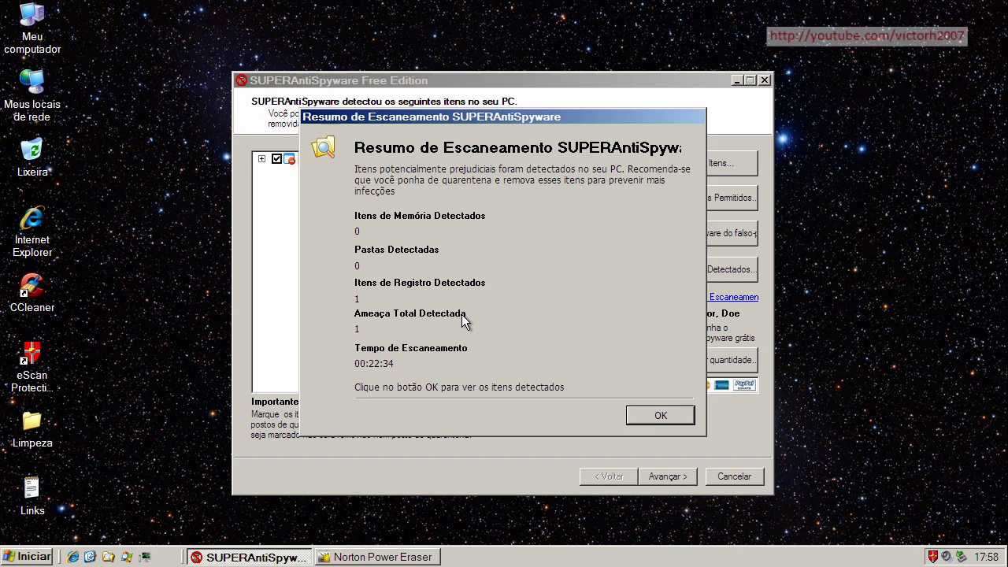
{"action": "left_click", "coordinate": [656, 414]}
{"action": "left_click", "coordinate": [694, 479]}
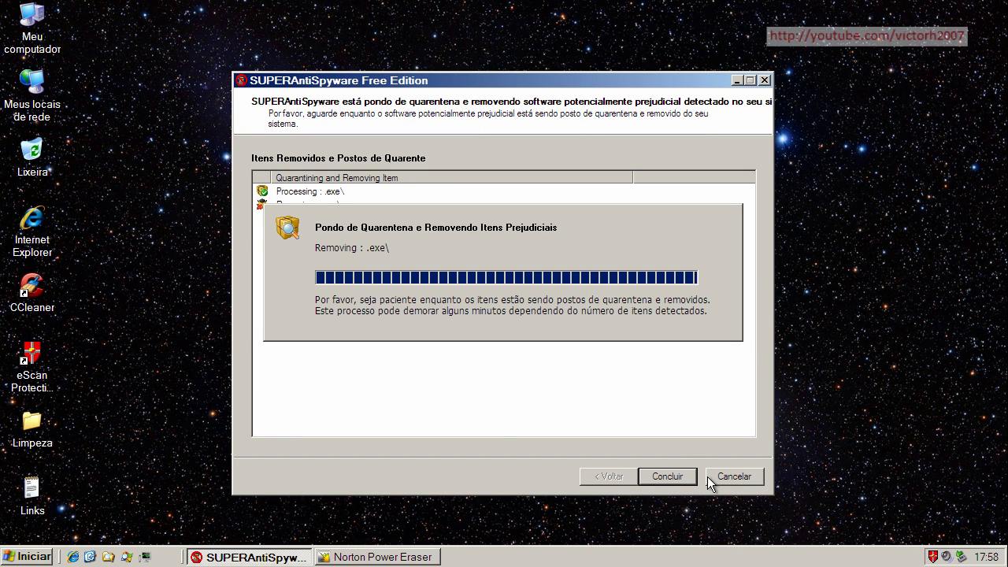
{"action": "left_click", "coordinate": [486, 325]}
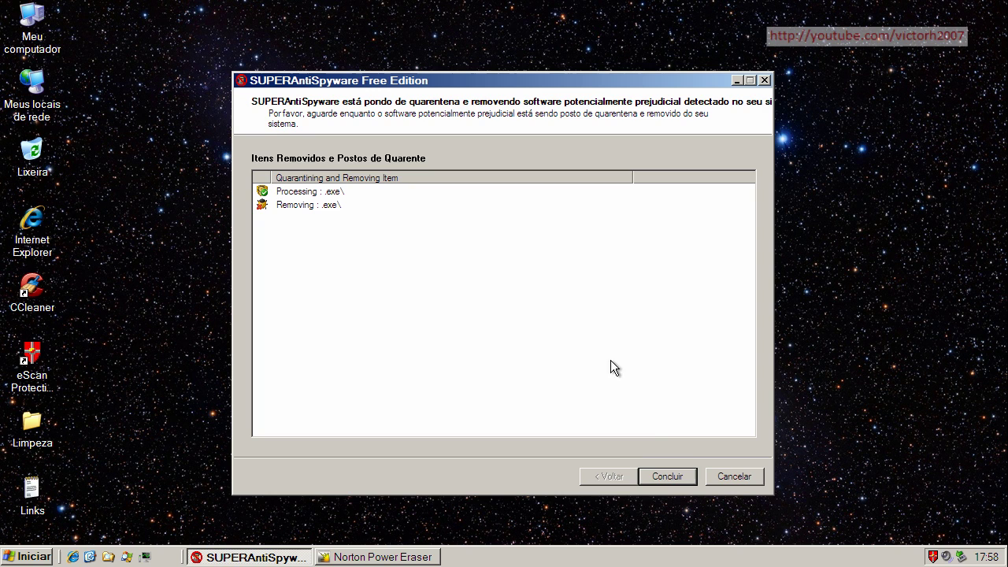
{"action": "left_click", "coordinate": [686, 476]}
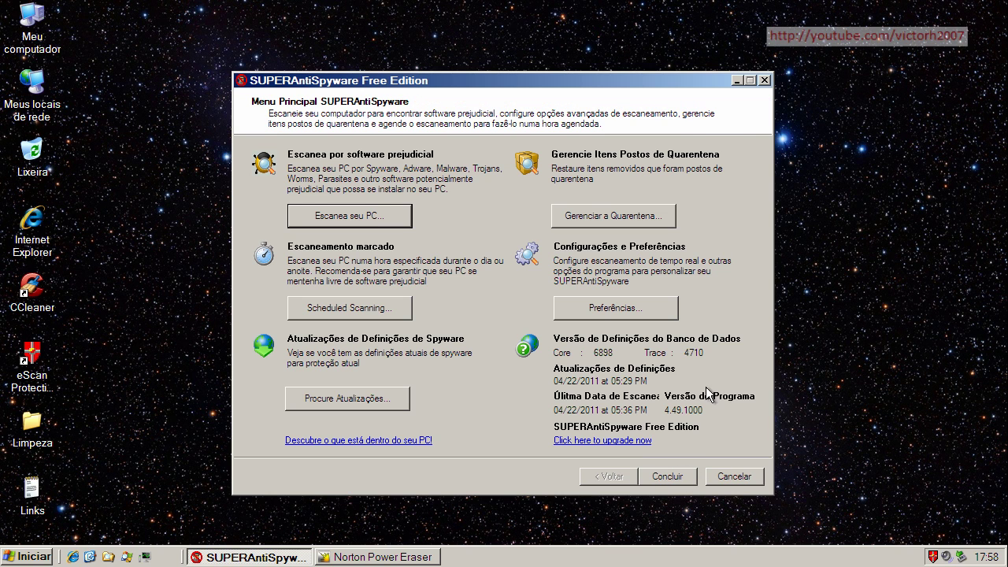
{"action": "left_click", "coordinate": [764, 80]}
Step: Switch to Norton Power Eraser, review the toplaunie.dll and command risks in its results, and close it without fixing them
{"action": "left_click", "coordinate": [255, 558]}
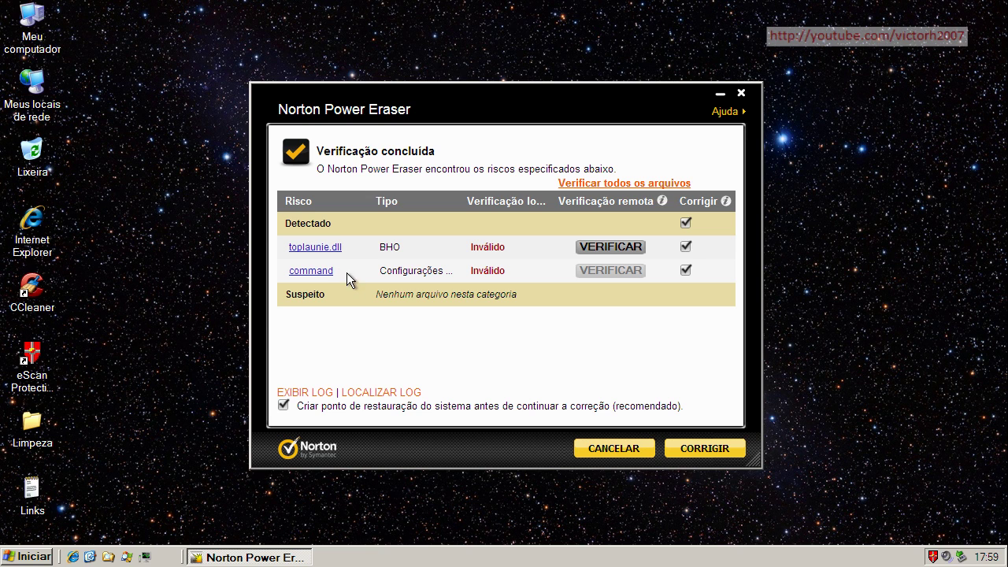
{"action": "left_click", "coordinate": [741, 94]}
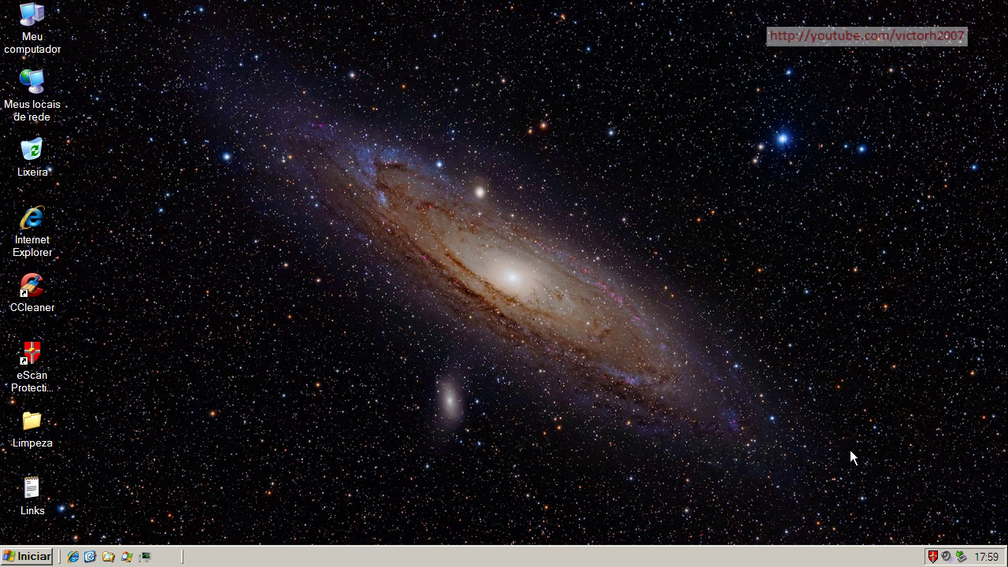
Step: Open the eScan Protection Center
{"action": "double_click", "coordinate": [934, 557]}
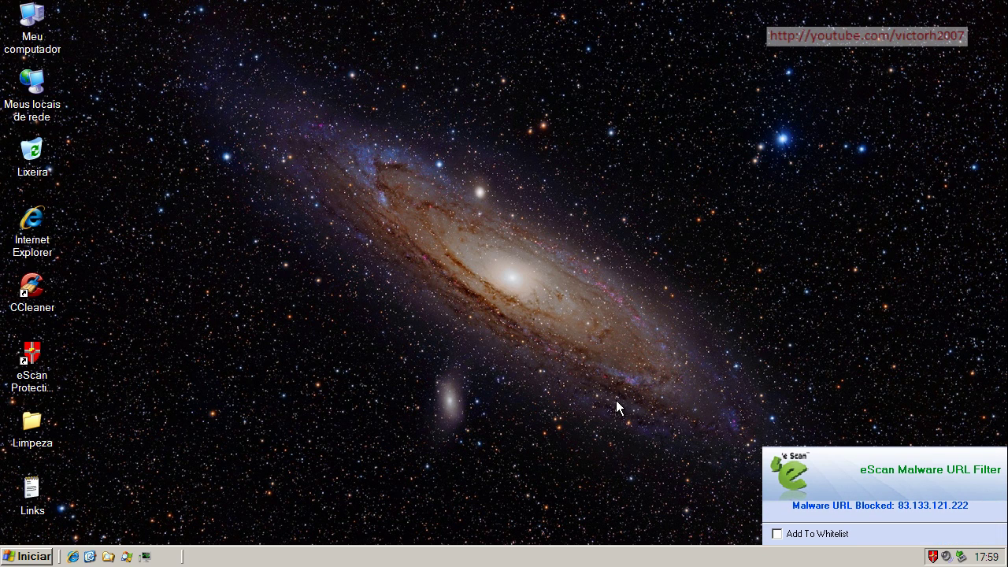
{"action": "double_click", "coordinate": [45, 355]}
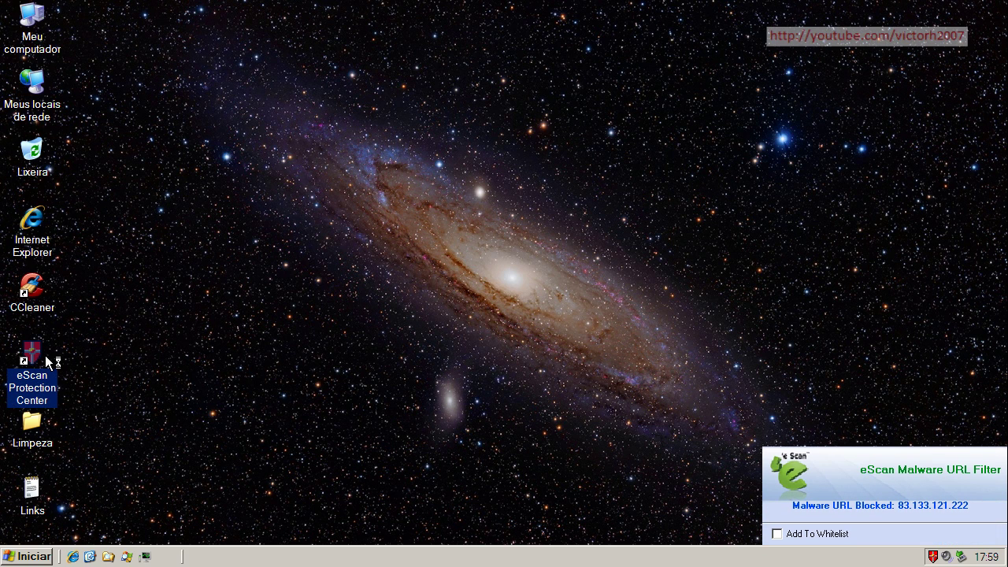